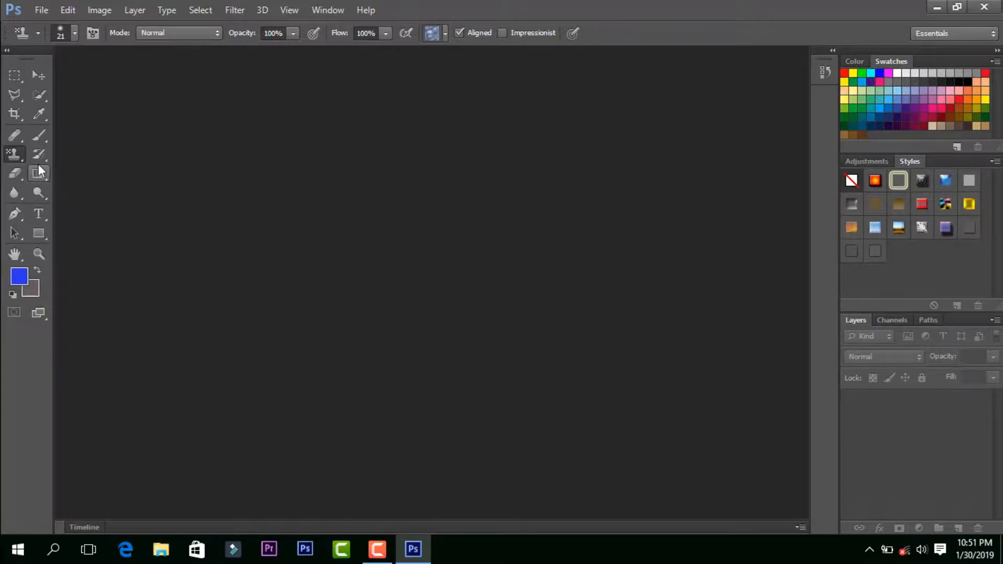
{"action": "left_click", "coordinate": [51, 10]}
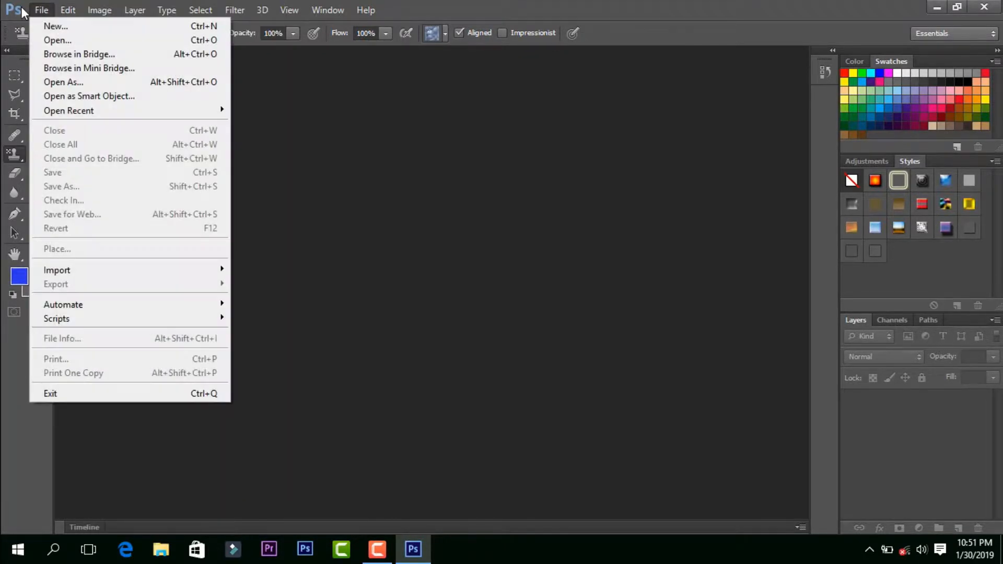
{"action": "left_click", "coordinate": [68, 42]}
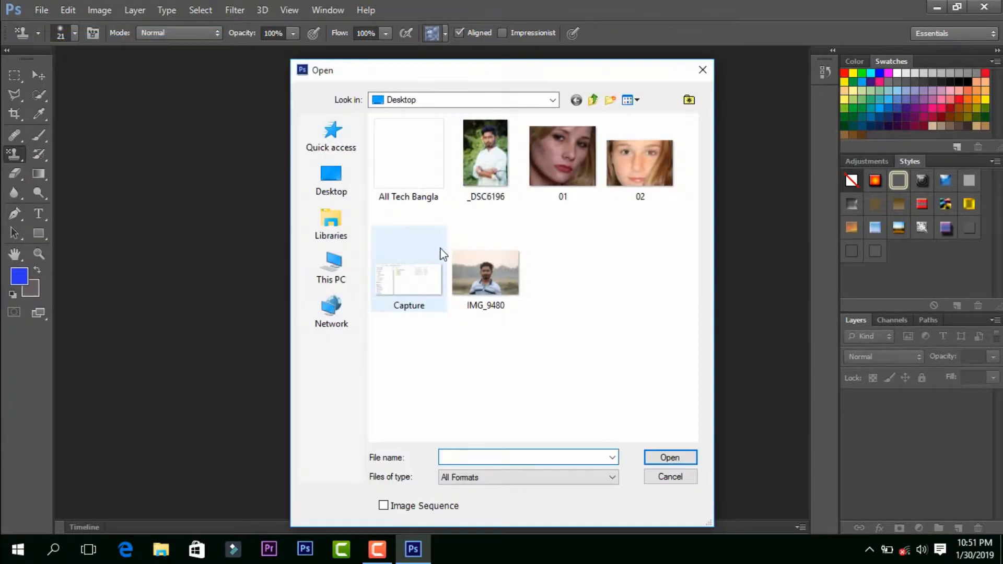
{"action": "double_click", "coordinate": [485, 154]}
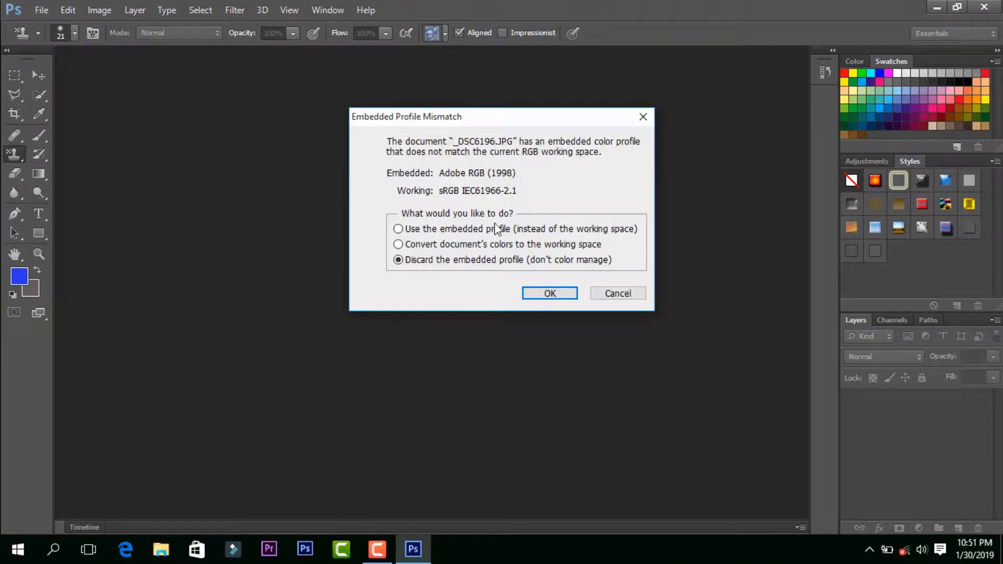
{"action": "left_click", "coordinate": [627, 289]}
Step: Open the IMG_9480 photo from the Desktop and activate the History Brush Tool
{"action": "left_click", "coordinate": [42, 10]}
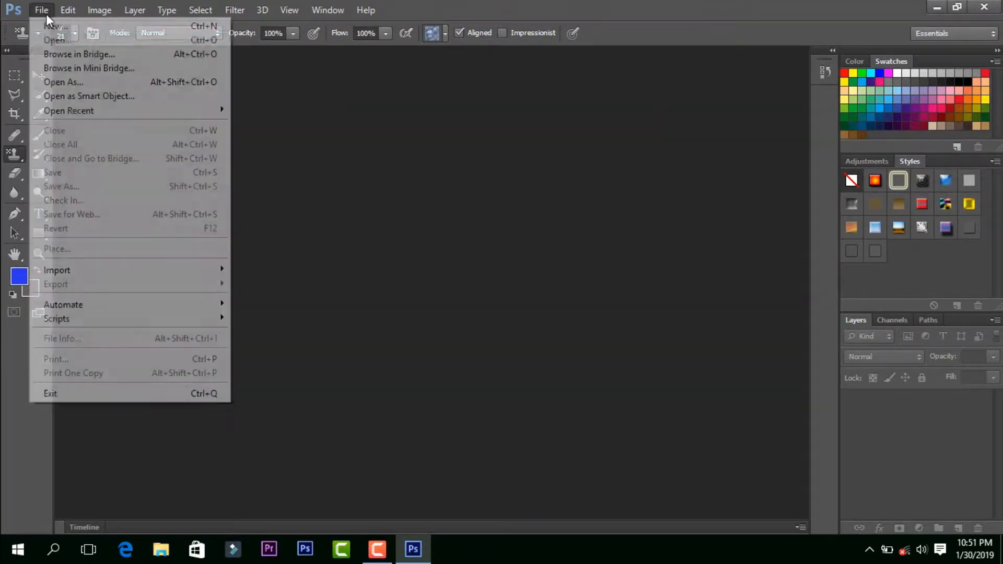
{"action": "left_click", "coordinate": [67, 39]}
{"action": "double_click", "coordinate": [488, 286]}
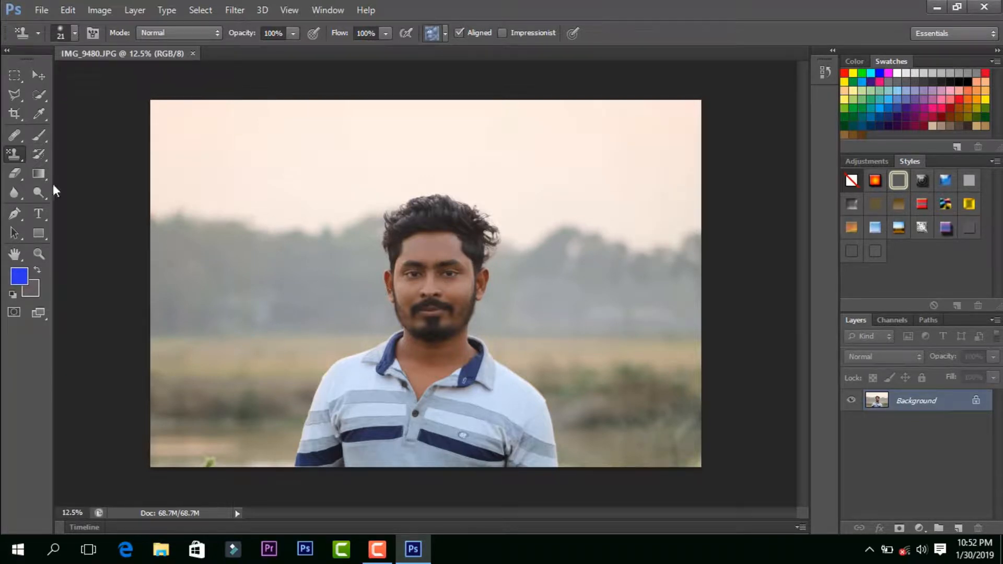
{"action": "left_click", "coordinate": [36, 158]}
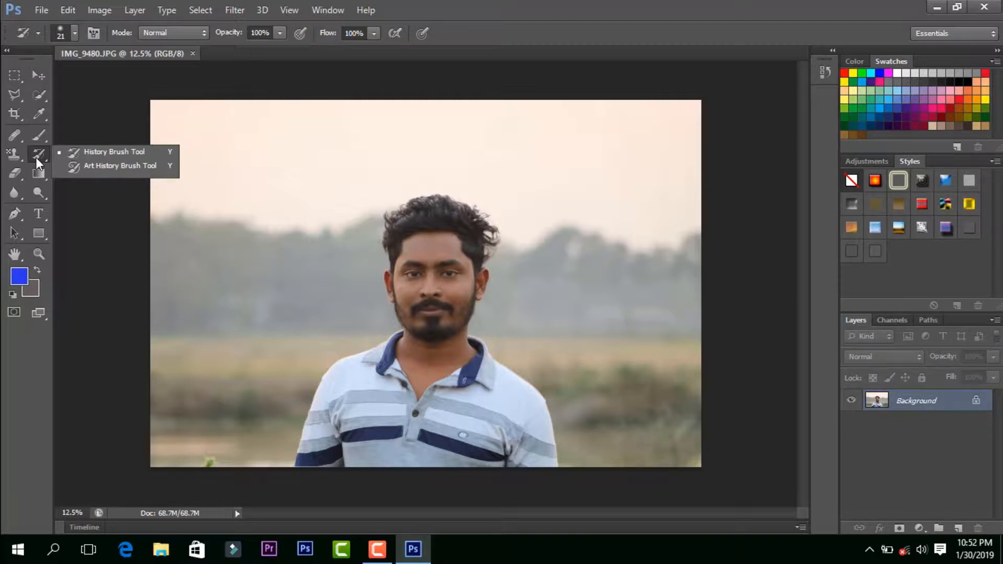
{"action": "left_click", "coordinate": [125, 155]}
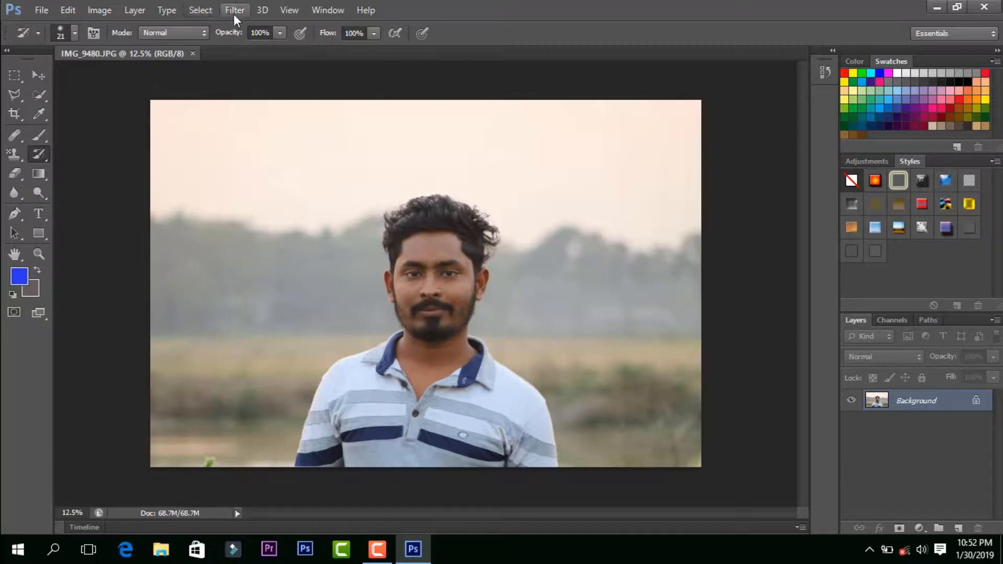
Step: Apply a Color Balance adjustment directly to the Background photo
{"action": "left_click", "coordinate": [85, 13]}
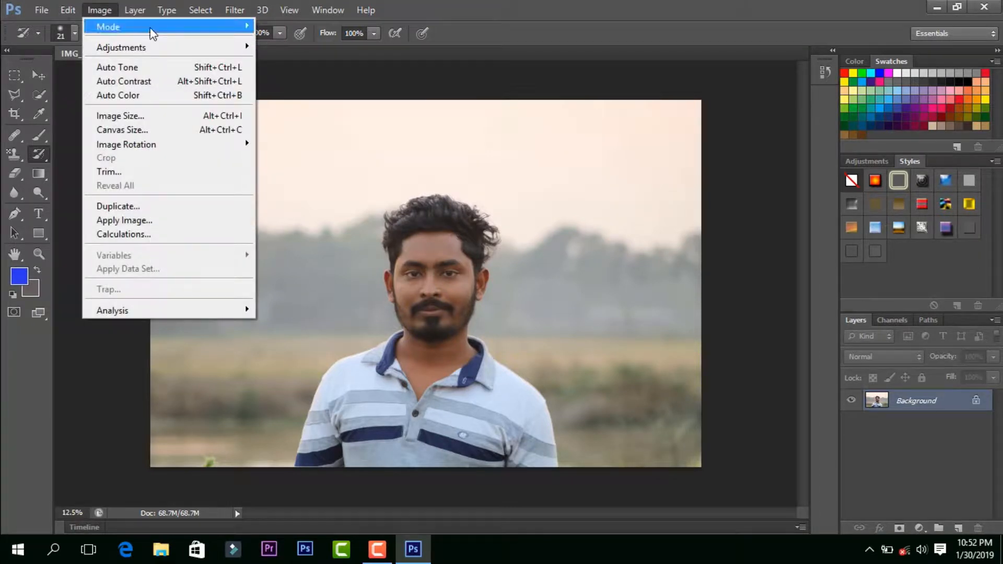
{"action": "mouse_move", "coordinate": [151, 30]}
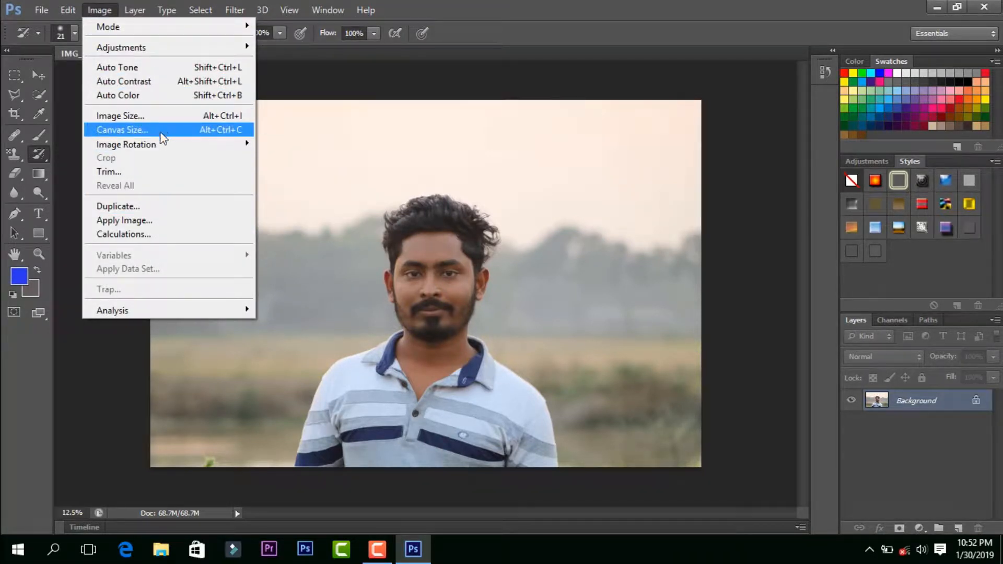
{"action": "mouse_move", "coordinate": [160, 141]}
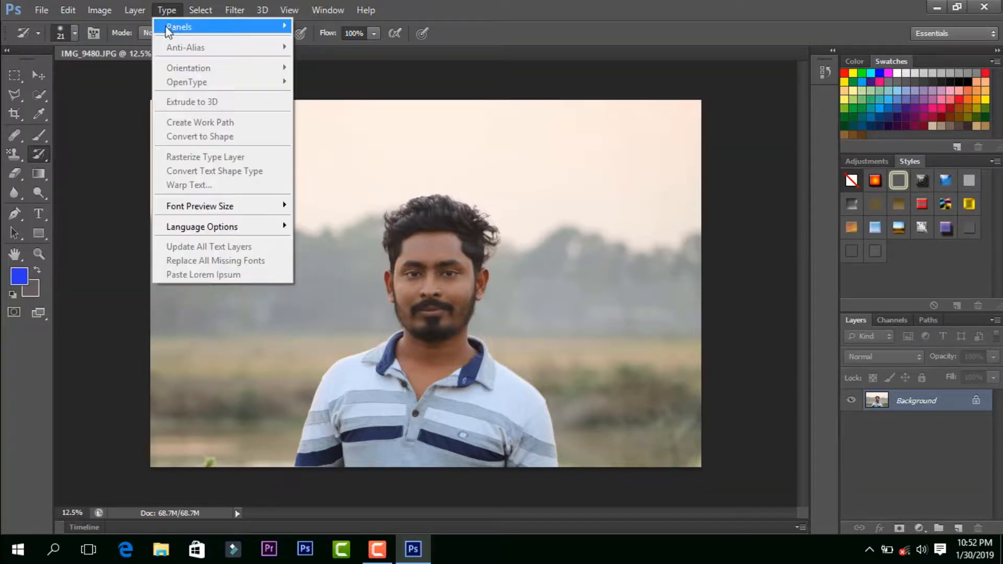
{"action": "mouse_move", "coordinate": [145, 14]}
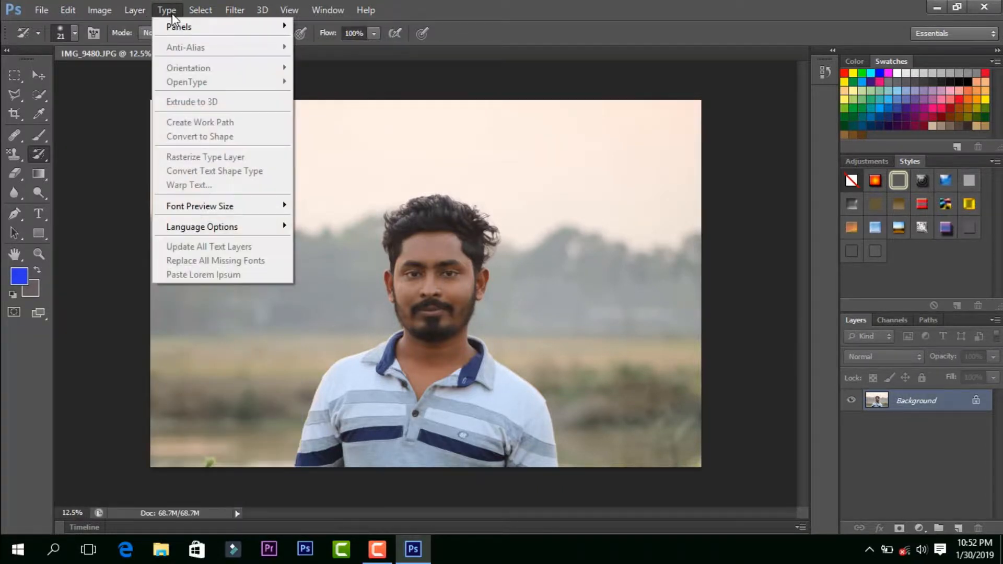
{"action": "mouse_move", "coordinate": [111, 14]}
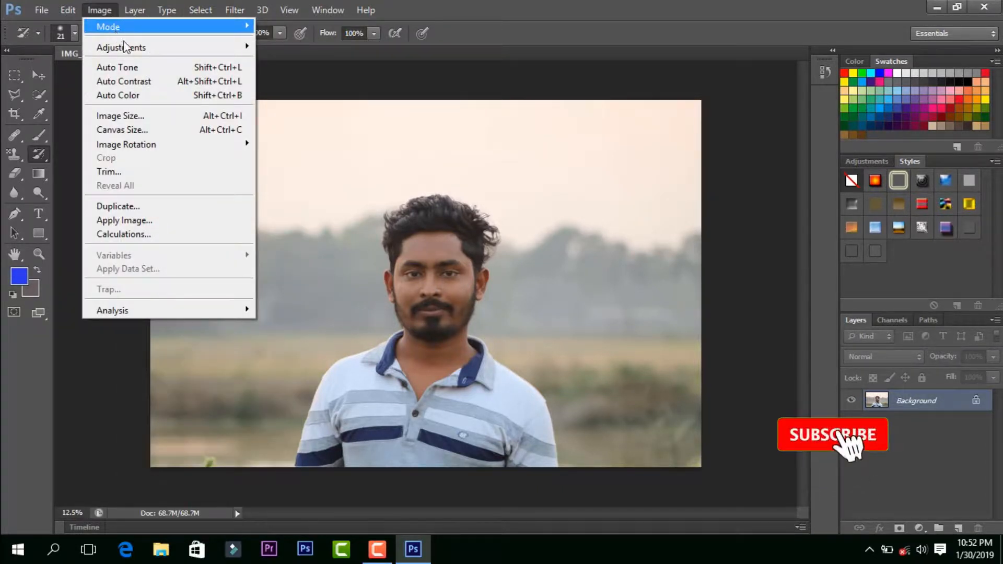
{"action": "mouse_move", "coordinate": [128, 47]}
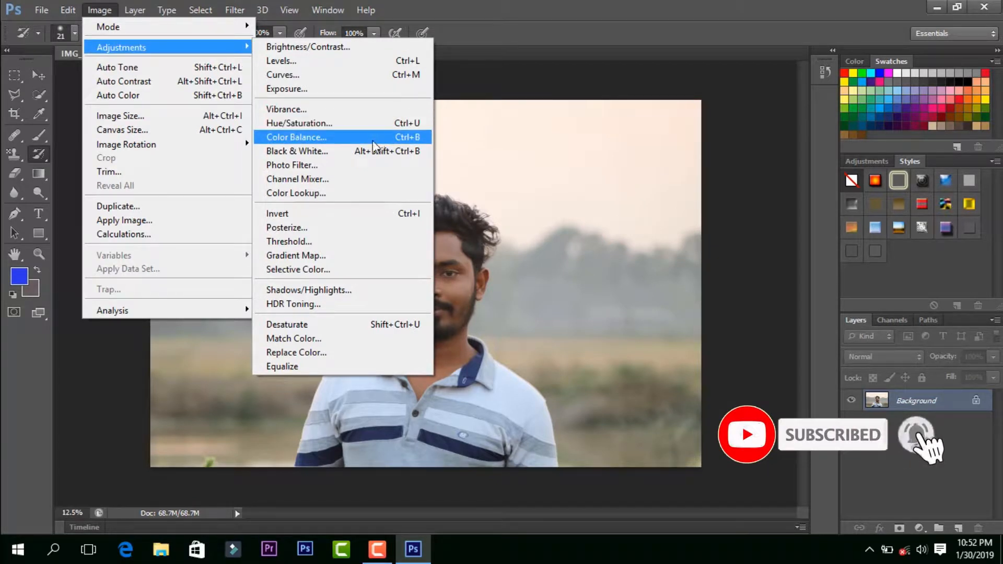
{"action": "left_click", "coordinate": [334, 137]}
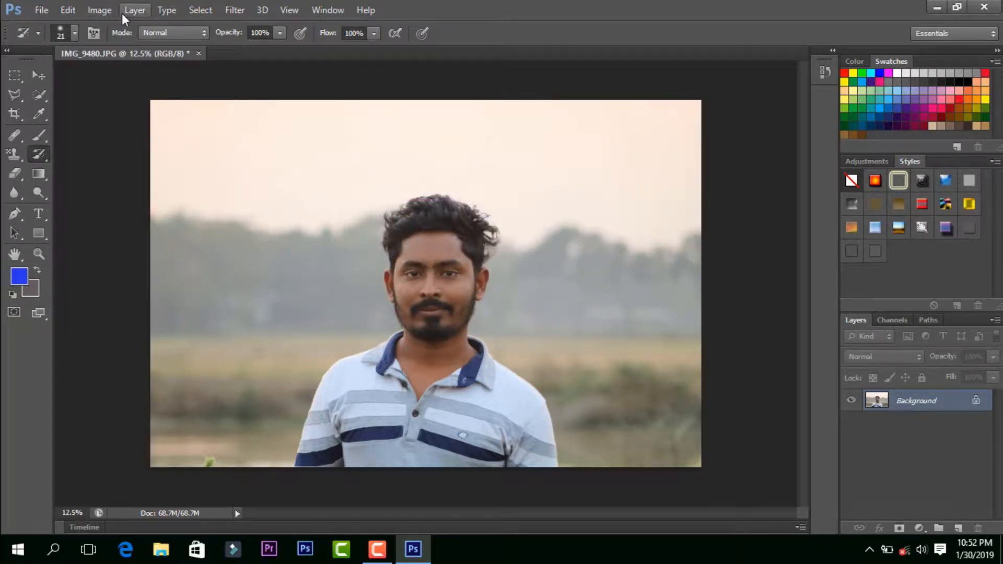
Step: Convert the photo to greyscale tones with the Black & White adjustment
{"action": "left_click", "coordinate": [107, 13]}
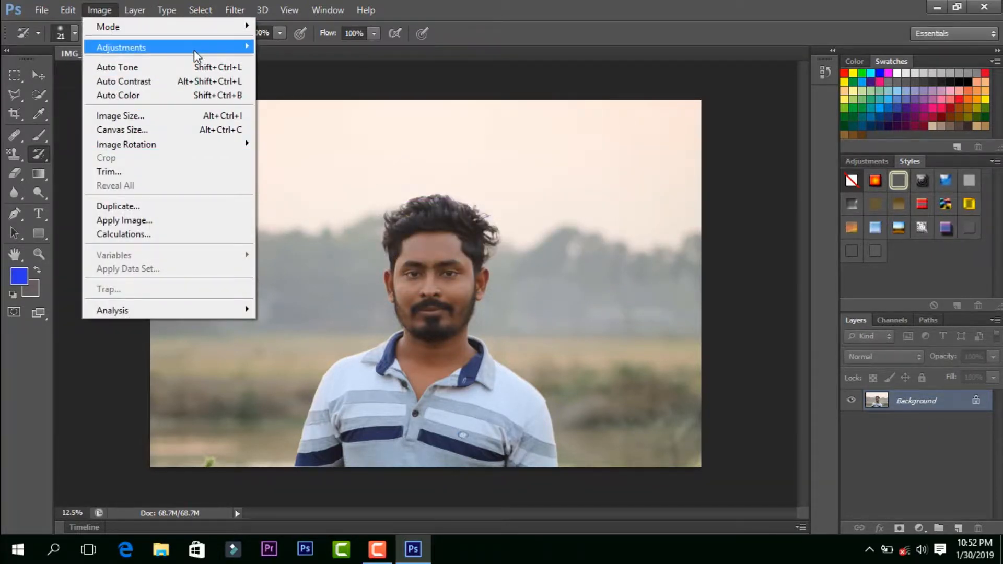
{"action": "mouse_move", "coordinate": [193, 49]}
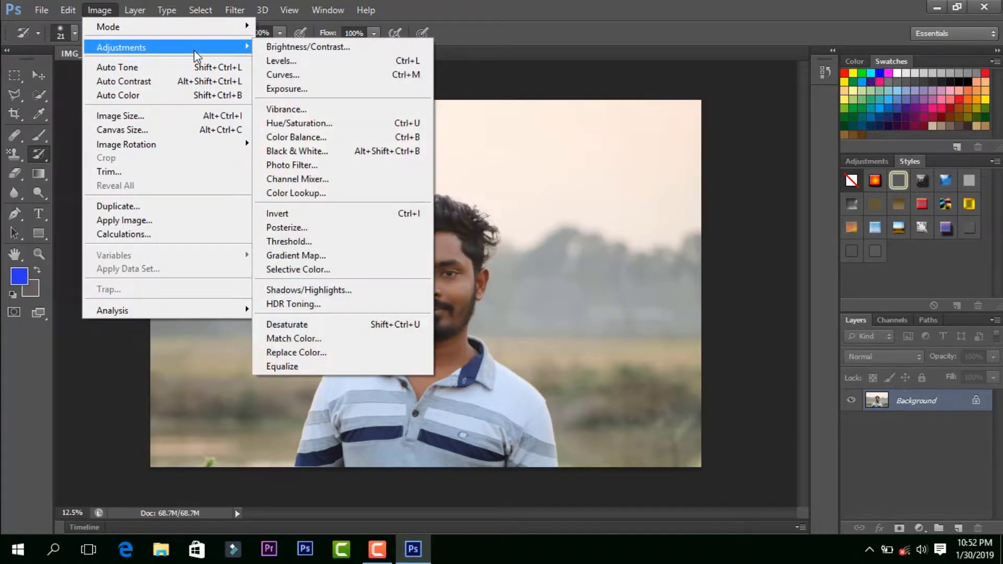
{"action": "left_click", "coordinate": [346, 151]}
{"action": "left_click", "coordinate": [616, 89]}
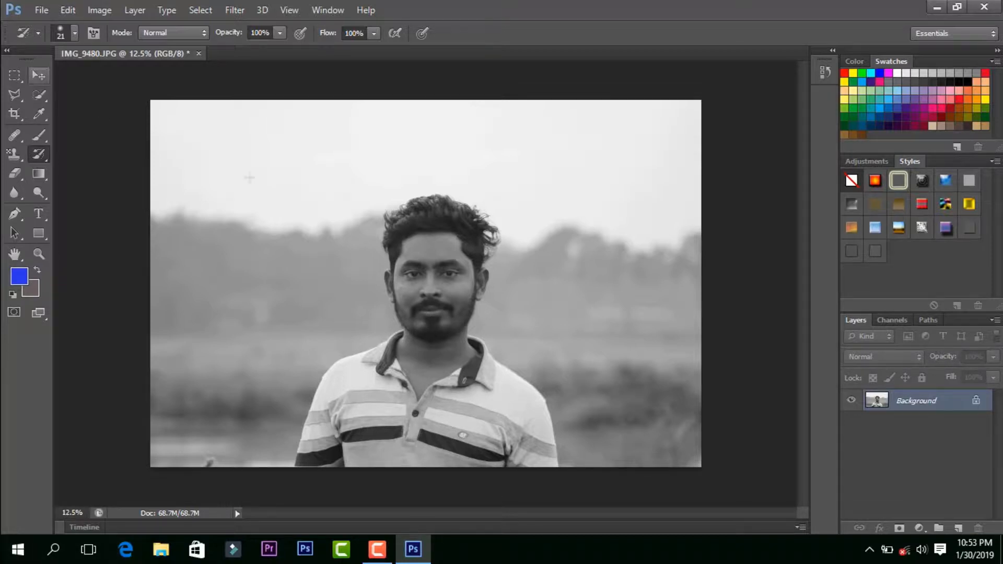
Step: Paint the original colour back onto the man's face, neck and ears with the History Brush, using a smaller brush for the ears
{"action": "right_click", "coordinate": [45, 155]}
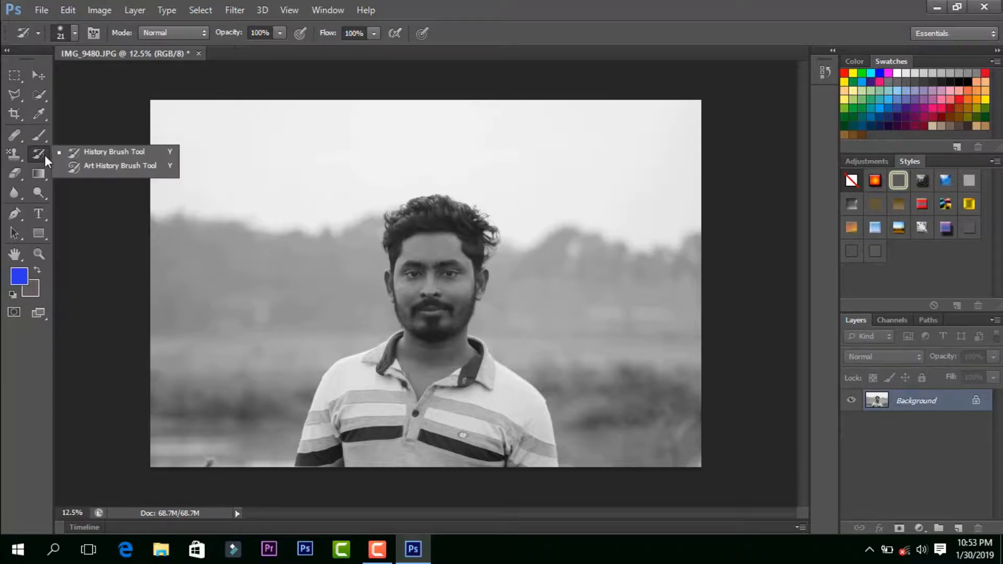
{"action": "left_click", "coordinate": [104, 153]}
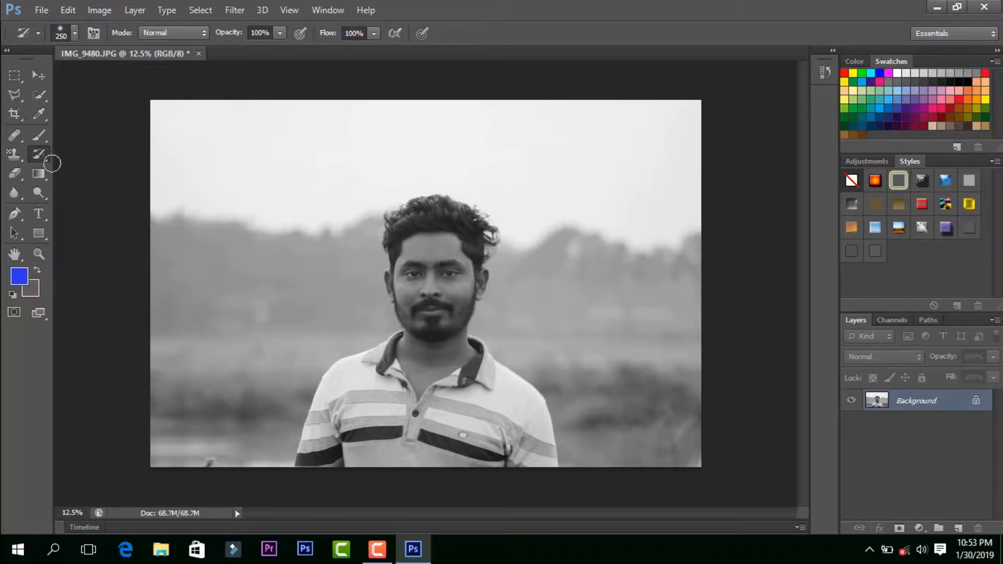
{"action": "right_click", "coordinate": [34, 152]}
{"action": "left_click", "coordinate": [79, 152]}
{"action": "mouse_move", "coordinate": [420, 249]}
{"action": "left_mouse_down"}
{"action": "mouse_move", "coordinate": [428, 273]}
{"action": "mouse_move", "coordinate": [412, 289]}
{"action": "mouse_move", "coordinate": [411, 278]}
{"action": "mouse_move", "coordinate": [418, 307]}
{"action": "mouse_move", "coordinate": [413, 292]}
{"action": "left_mouse_up"}
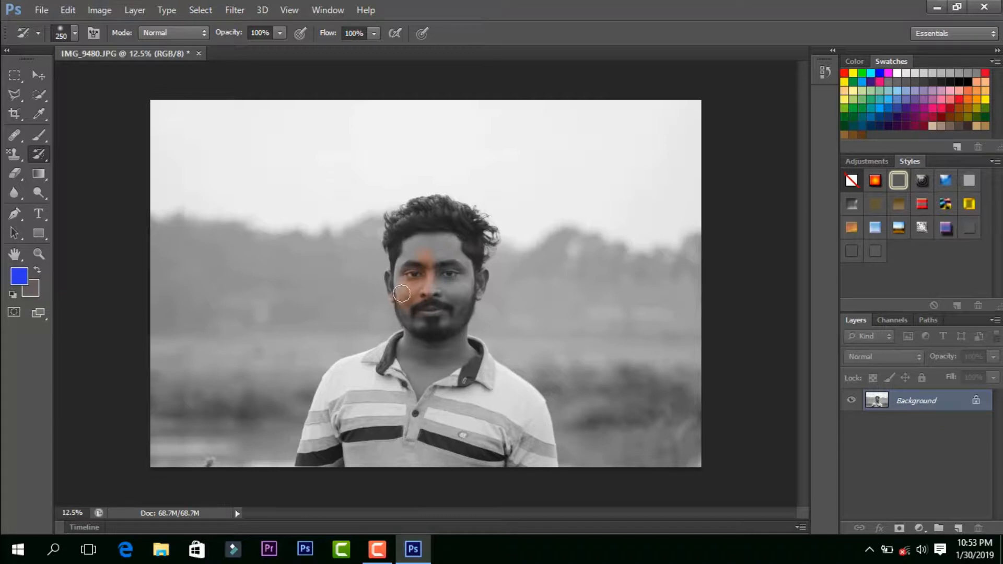
{"action": "mouse_move", "coordinate": [402, 293]}
{"action": "left_mouse_down"}
{"action": "mouse_move", "coordinate": [404, 263]}
{"action": "mouse_move", "coordinate": [425, 241]}
{"action": "mouse_move", "coordinate": [411, 247]}
{"action": "mouse_move", "coordinate": [453, 244]}
{"action": "mouse_move", "coordinate": [433, 255]}
{"action": "mouse_move", "coordinate": [462, 258]}
{"action": "mouse_move", "coordinate": [449, 291]}
{"action": "mouse_move", "coordinate": [448, 277]}
{"action": "mouse_move", "coordinate": [457, 292]}
{"action": "mouse_move", "coordinate": [439, 280]}
{"action": "mouse_move", "coordinate": [459, 287]}
{"action": "mouse_move", "coordinate": [463, 274]}
{"action": "mouse_move", "coordinate": [457, 320]}
{"action": "mouse_move", "coordinate": [424, 326]}
{"action": "mouse_move", "coordinate": [407, 308]}
{"action": "mouse_move", "coordinate": [431, 348]}
{"action": "mouse_move", "coordinate": [408, 351]}
{"action": "mouse_move", "coordinate": [413, 379]}
{"action": "mouse_move", "coordinate": [438, 351]}
{"action": "mouse_move", "coordinate": [417, 387]}
{"action": "mouse_move", "coordinate": [460, 354]}
{"action": "mouse_move", "coordinate": [460, 324]}
{"action": "mouse_move", "coordinate": [462, 363]}
{"action": "mouse_move", "coordinate": [464, 295]}
{"action": "mouse_move", "coordinate": [433, 294]}
{"action": "mouse_move", "coordinate": [427, 341]}
{"action": "mouse_move", "coordinate": [415, 325]}
{"action": "mouse_move", "coordinate": [435, 291]}
{"action": "mouse_move", "coordinate": [443, 231]}
{"action": "mouse_move", "coordinate": [469, 239]}
{"action": "mouse_move", "coordinate": [470, 250]}
{"action": "mouse_move", "coordinate": [470, 225]}
{"action": "mouse_move", "coordinate": [426, 212]}
{"action": "mouse_move", "coordinate": [403, 240]}
{"action": "mouse_move", "coordinate": [395, 294]}
{"action": "mouse_move", "coordinate": [481, 281]}
{"action": "mouse_move", "coordinate": [432, 352]}
{"action": "mouse_move", "coordinate": [407, 343]}
{"action": "mouse_move", "coordinate": [442, 367]}
{"action": "mouse_move", "coordinate": [415, 389]}
{"action": "mouse_move", "coordinate": [433, 362]}
{"action": "left_mouse_up"}
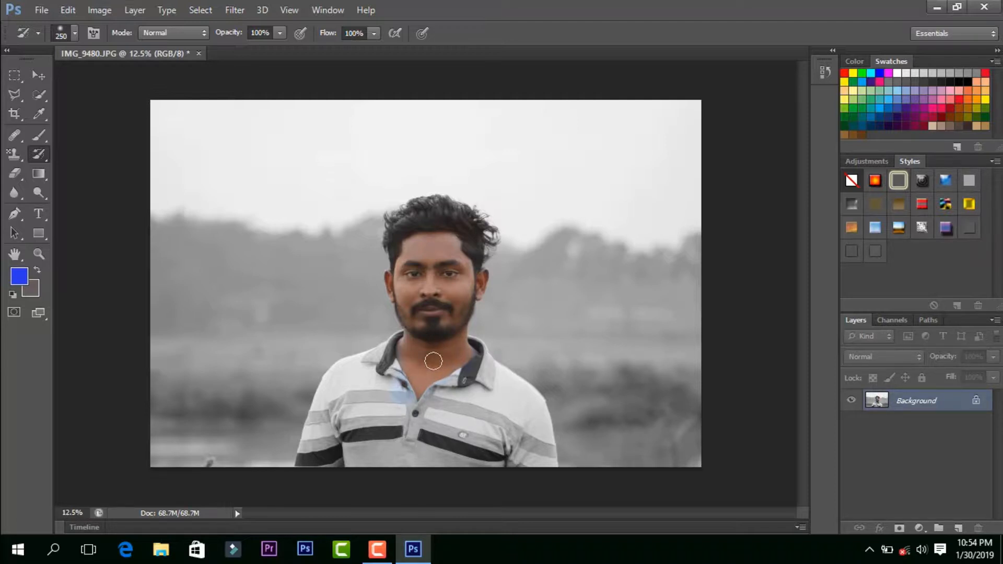
{"action": "scroll", "coordinate": [433, 361], "scroll_direction": "up", "scroll_amount": 5}
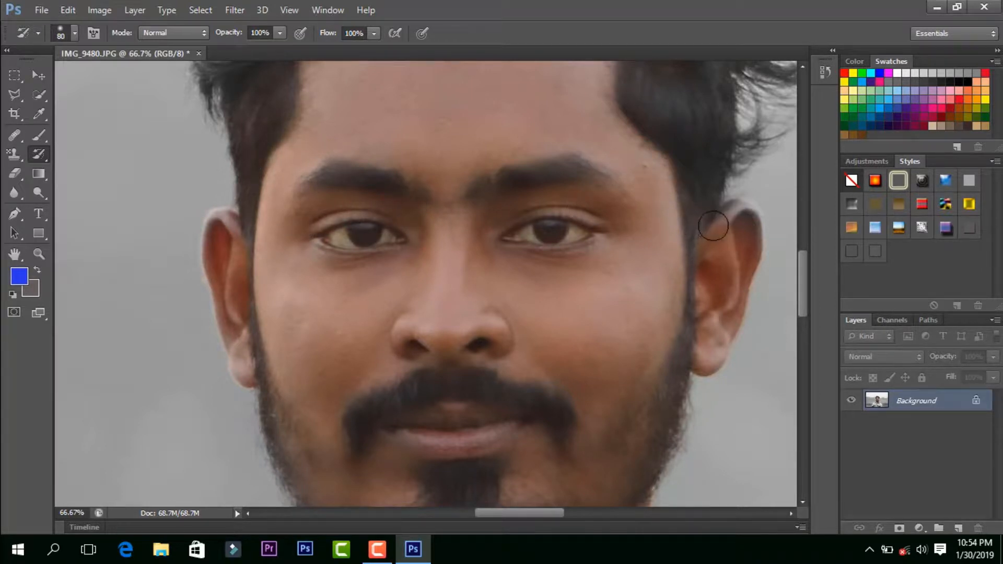
{"action": "mouse_move", "coordinate": [713, 226]}
{"action": "left_mouse_down"}
{"action": "mouse_move", "coordinate": [750, 225]}
{"action": "mouse_move", "coordinate": [715, 295]}
{"action": "mouse_move", "coordinate": [719, 333]}
{"action": "left_mouse_up"}
Step: Smear the man and his surroundings with the Art History Brush at size 500, using the Tight Short style
{"action": "key", "text": "ctrl+minus"}
{"action": "key", "text": "ctrl+minus"}
{"action": "key", "text": "ctrl+minus"}
{"action": "key", "text": "ctrl+minus"}
{"action": "key", "text": "ctrl+minus"}
{"action": "key", "text": "ctrl+minus"}
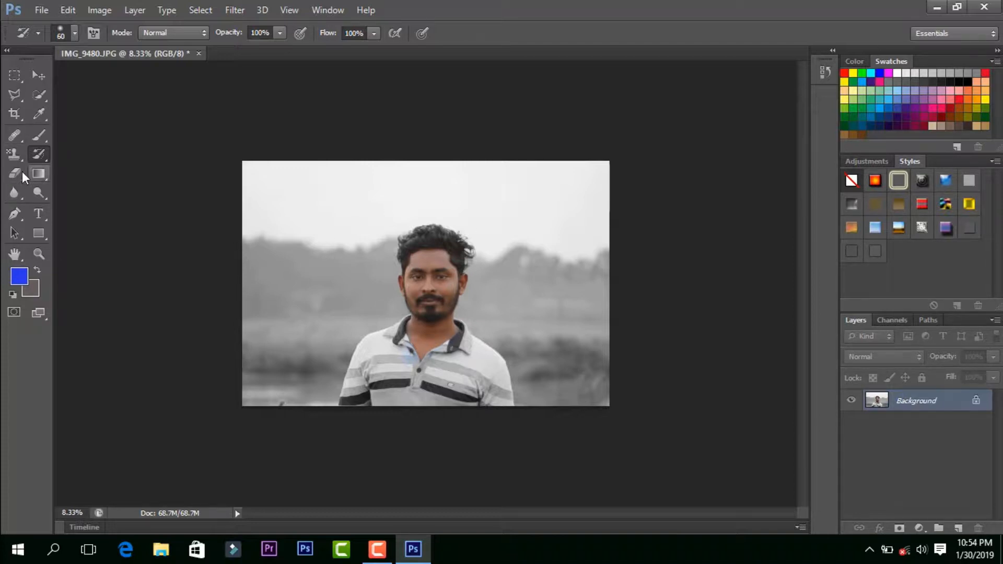
{"action": "right_click", "coordinate": [33, 156]}
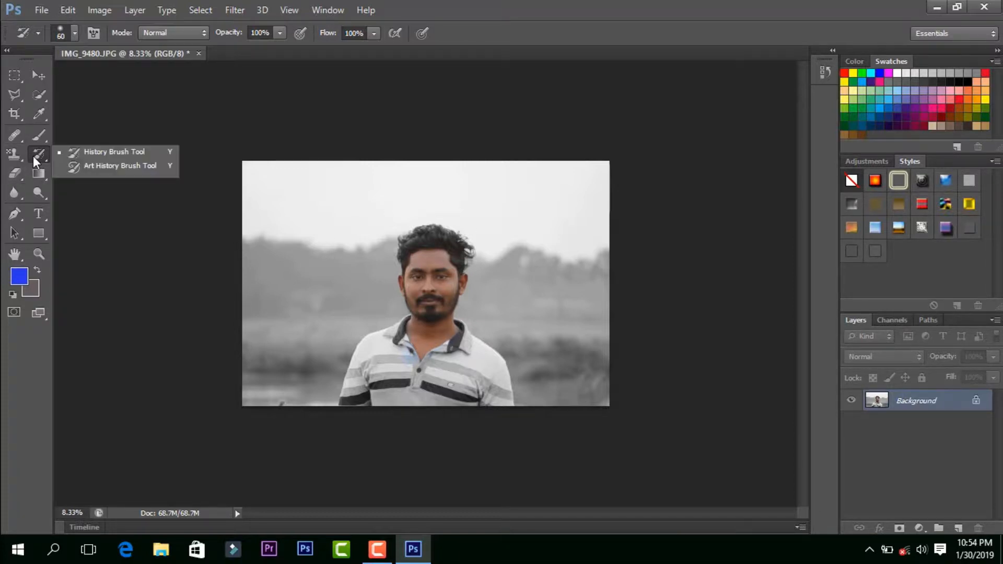
{"action": "left_click", "coordinate": [122, 166]}
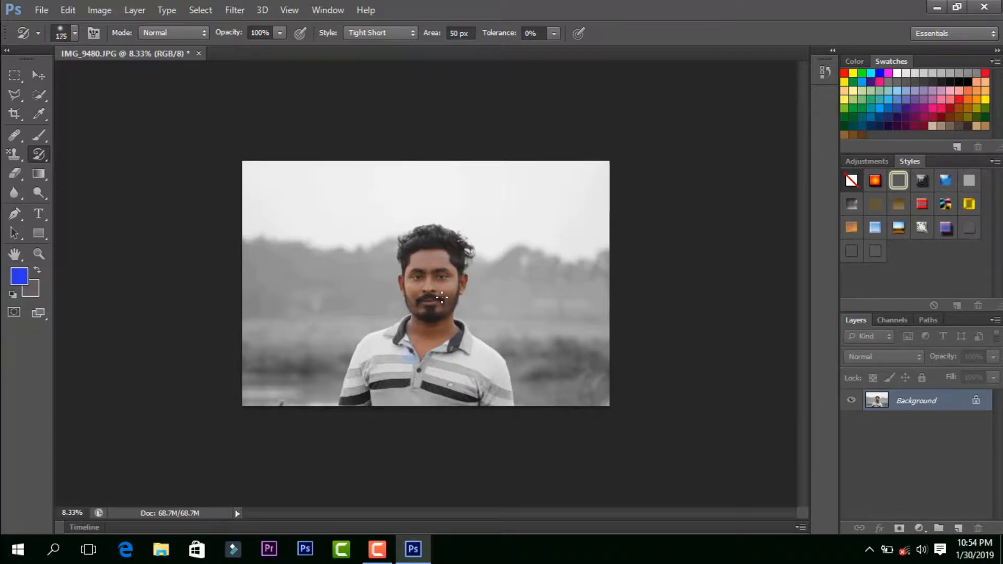
{"action": "key", "text": "]"}
{"action": "key", "text": "]"}
{"action": "key", "text": "]"}
{"action": "key", "text": "]"}
{"action": "key", "text": "]"}
{"action": "key", "text": "]"}
{"action": "key", "text": "]"}
{"action": "mouse_move", "coordinate": [442, 297]}
{"action": "left_mouse_down"}
{"action": "mouse_move", "coordinate": [434, 336]}
{"action": "mouse_move", "coordinate": [433, 289]}
{"action": "mouse_move", "coordinate": [405, 317]}
{"action": "mouse_move", "coordinate": [342, 263]}
{"action": "mouse_move", "coordinate": [299, 355]}
{"action": "mouse_move", "coordinate": [502, 274]}
{"action": "mouse_move", "coordinate": [333, 299]}
{"action": "mouse_move", "coordinate": [423, 247]}
{"action": "mouse_move", "coordinate": [439, 270]}
{"action": "mouse_move", "coordinate": [457, 218]}
{"action": "mouse_move", "coordinate": [502, 218]}
{"action": "mouse_move", "coordinate": [513, 303]}
{"action": "mouse_move", "coordinate": [414, 354]}
{"action": "mouse_move", "coordinate": [500, 364]}
{"action": "mouse_move", "coordinate": [370, 383]}
{"action": "mouse_move", "coordinate": [325, 365]}
{"action": "mouse_move", "coordinate": [271, 253]}
{"action": "mouse_move", "coordinate": [409, 249]}
{"action": "mouse_move", "coordinate": [351, 340]}
{"action": "mouse_move", "coordinate": [306, 327]}
{"action": "mouse_move", "coordinate": [285, 224]}
{"action": "mouse_move", "coordinate": [342, 195]}
{"action": "mouse_move", "coordinate": [313, 280]}
{"action": "mouse_move", "coordinate": [353, 344]}
{"action": "mouse_move", "coordinate": [538, 264]}
{"action": "mouse_move", "coordinate": [536, 353]}
{"action": "mouse_move", "coordinate": [247, 358]}
{"action": "mouse_move", "coordinate": [508, 383]}
{"action": "mouse_move", "coordinate": [556, 367]}
{"action": "mouse_move", "coordinate": [412, 362]}
{"action": "mouse_move", "coordinate": [427, 331]}
{"action": "mouse_move", "coordinate": [427, 273]}
{"action": "left_mouse_up"}
{"action": "mouse_move", "coordinate": [413, 308]}
{"action": "left_mouse_down"}
{"action": "mouse_move", "coordinate": [414, 266]}
{"action": "mouse_move", "coordinate": [431, 264]}
{"action": "mouse_move", "coordinate": [426, 291]}
{"action": "mouse_move", "coordinate": [402, 262]}
{"action": "mouse_move", "coordinate": [433, 261]}
{"action": "mouse_move", "coordinate": [413, 290]}
{"action": "mouse_move", "coordinate": [417, 257]}
{"action": "mouse_move", "coordinate": [418, 284]}
{"action": "mouse_move", "coordinate": [433, 271]}
{"action": "mouse_move", "coordinate": [429, 293]}
{"action": "left_mouse_up"}
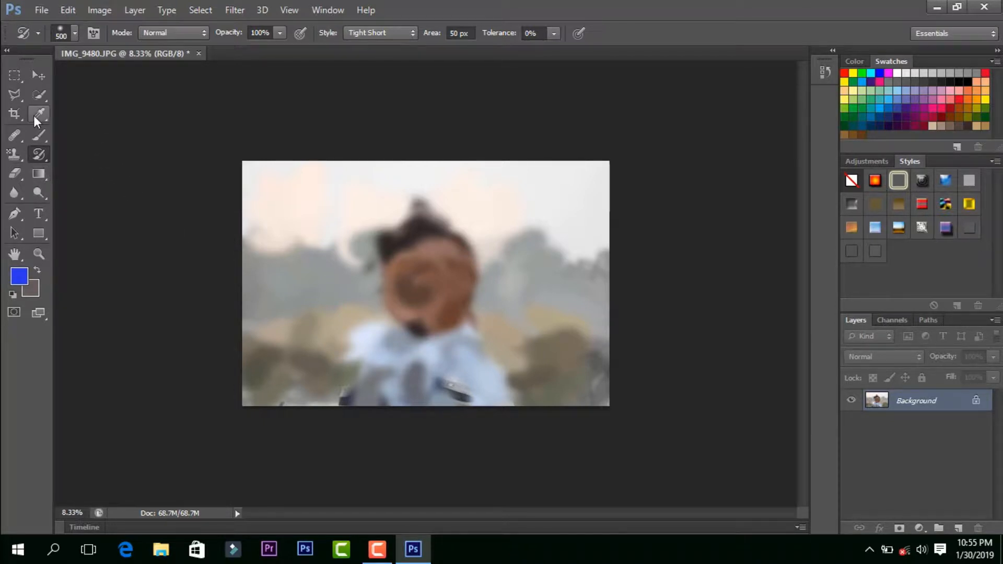
Step: Undo the Art History Brush strokes, the History Brush strokes and the Black & White conversion
{"action": "left_click", "coordinate": [39, 153]}
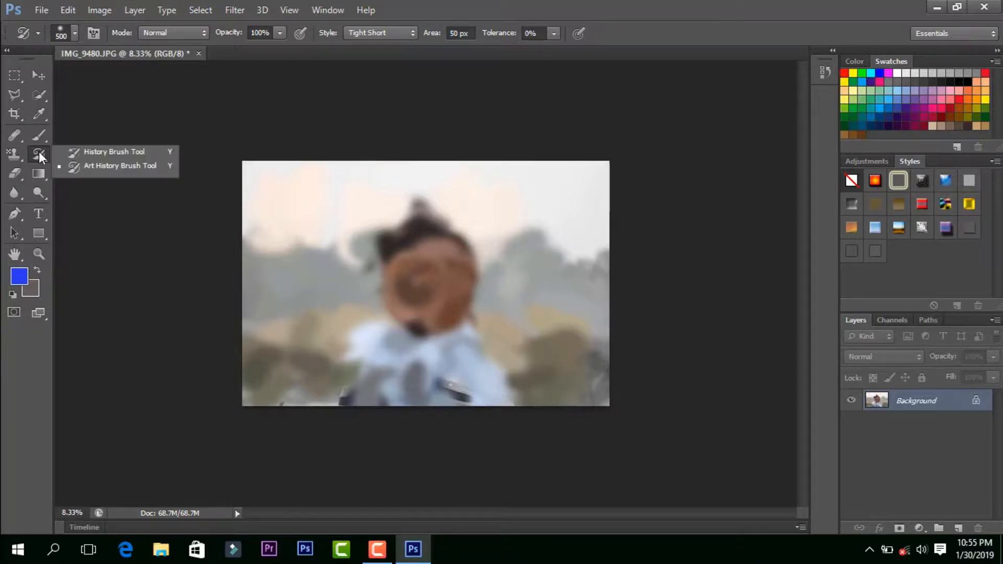
{"action": "left_click", "coordinate": [38, 152]}
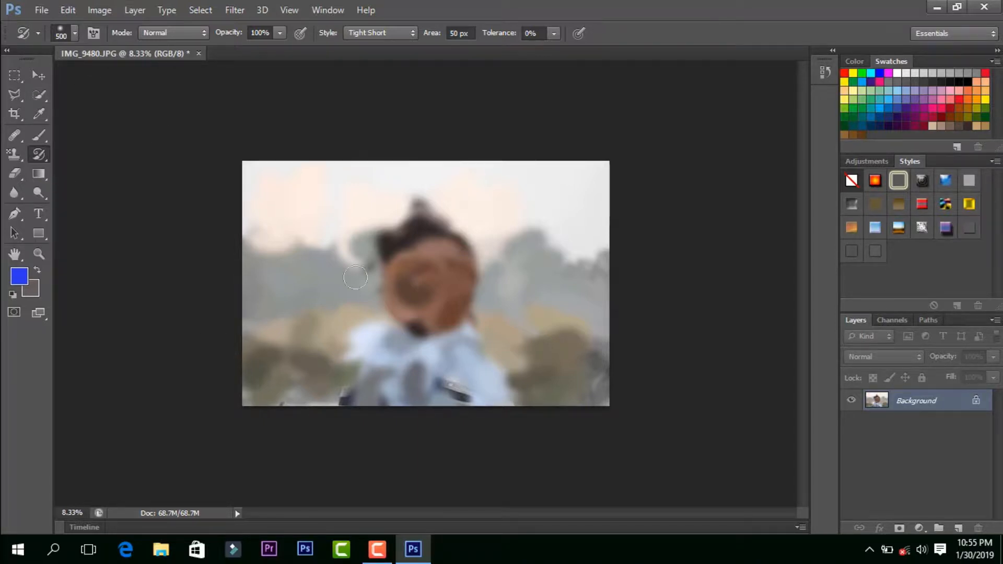
{"action": "key", "text": "ctrl+alt+z"}
{"action": "key", "text": "ctrl+alt+z"}
{"action": "key", "text": "ctrl+alt+z"}
{"action": "key", "text": "ctrl+alt+z"}
{"action": "key", "text": "ctrl+alt+z"}
{"action": "key", "text": "ctrl+alt+z"}
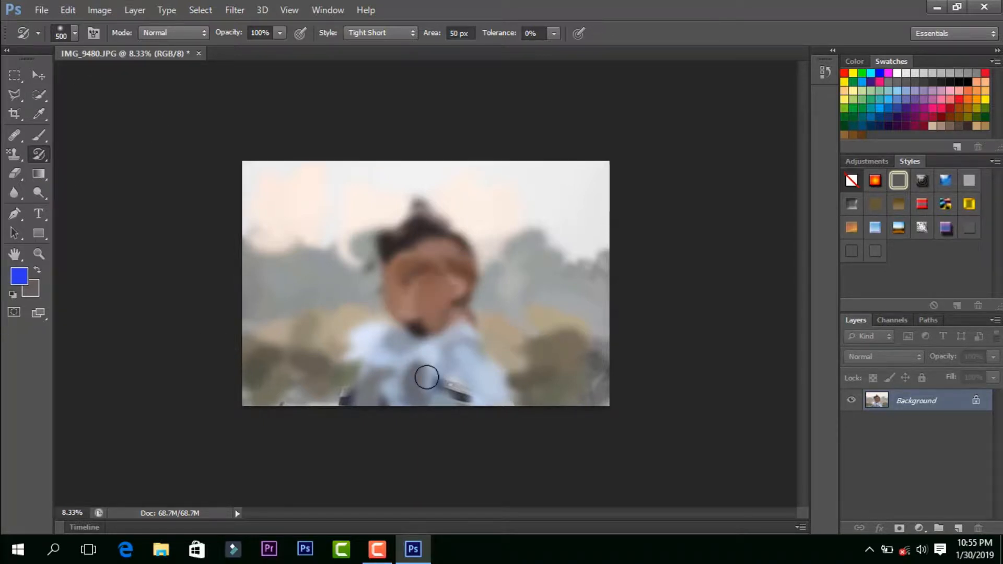
{"action": "key", "text": "ctrl+alt+z"}
{"action": "key", "text": "ctrl+alt+z"}
{"action": "key", "text": "ctrl+alt+z"}
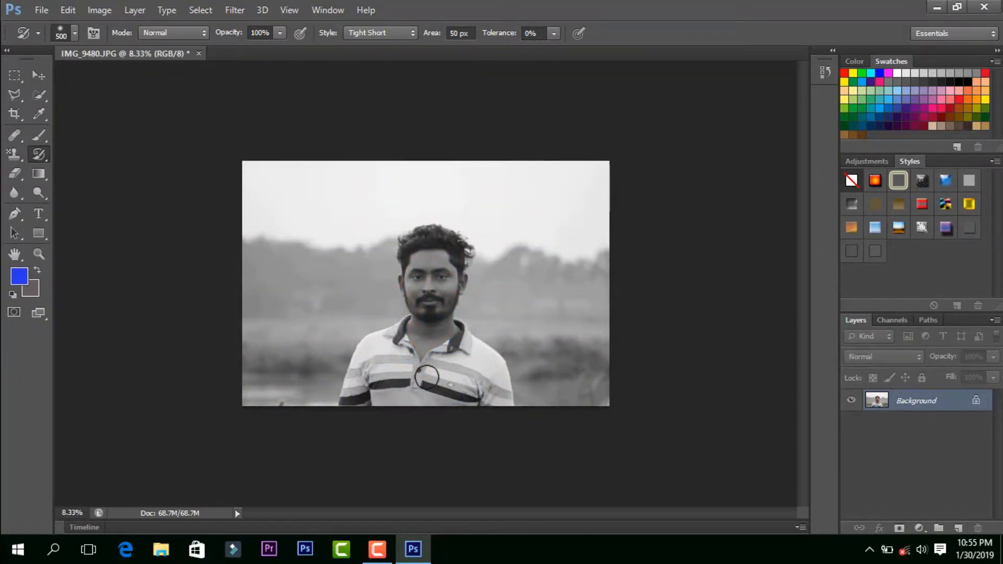
{"action": "key", "text": "ctrl+alt+z"}
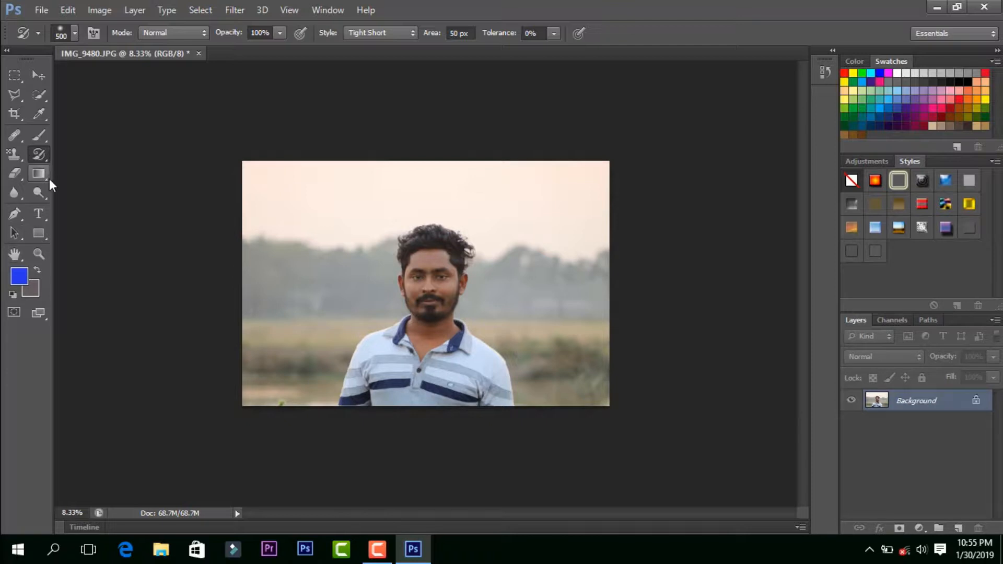
Step: Select the Eraser Tool and convert the locked Background into a regular layer with the default settings
{"action": "left_click", "coordinate": [10, 177]}
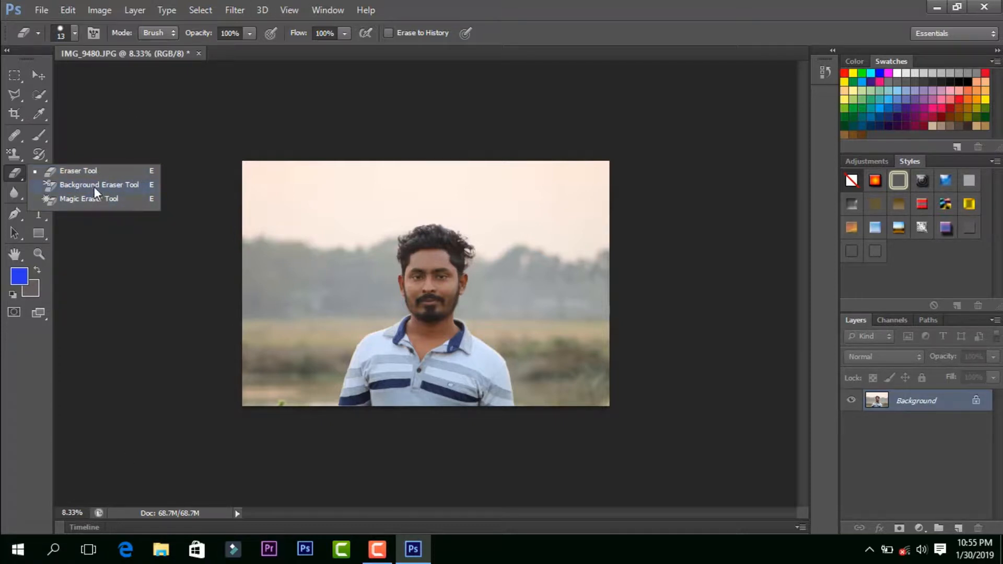
{"action": "left_click", "coordinate": [69, 171]}
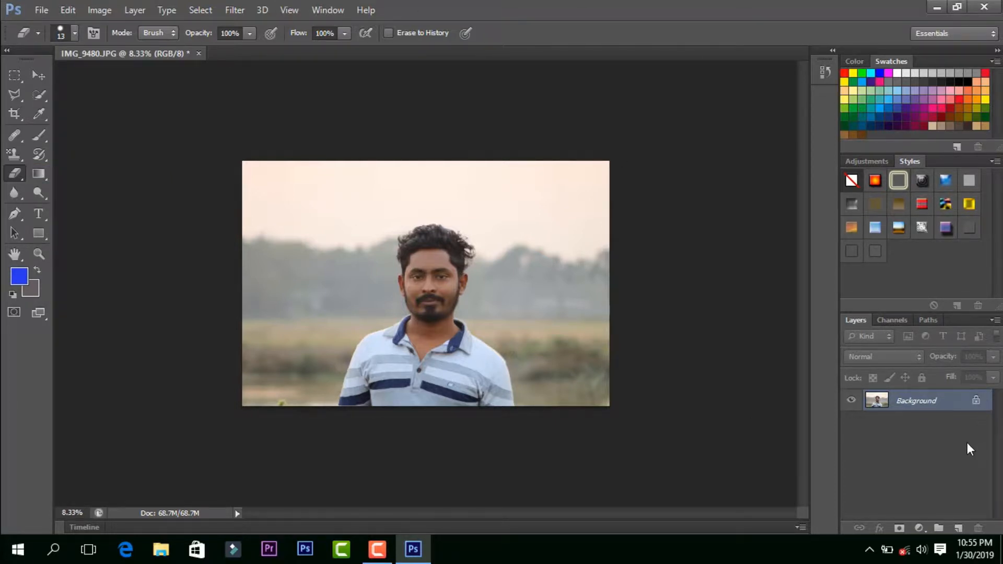
{"action": "double_click", "coordinate": [970, 404]}
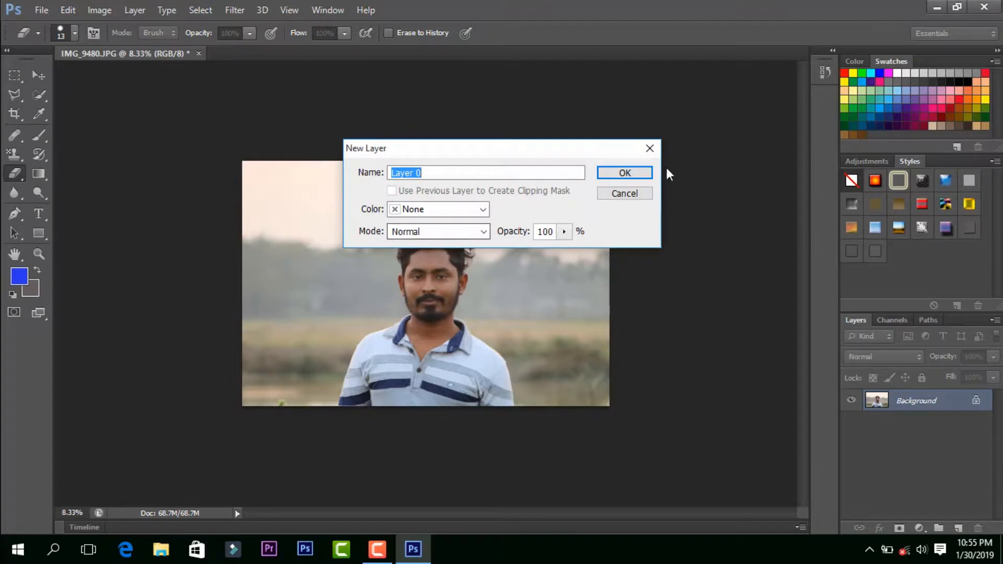
{"action": "left_click", "coordinate": [622, 172]}
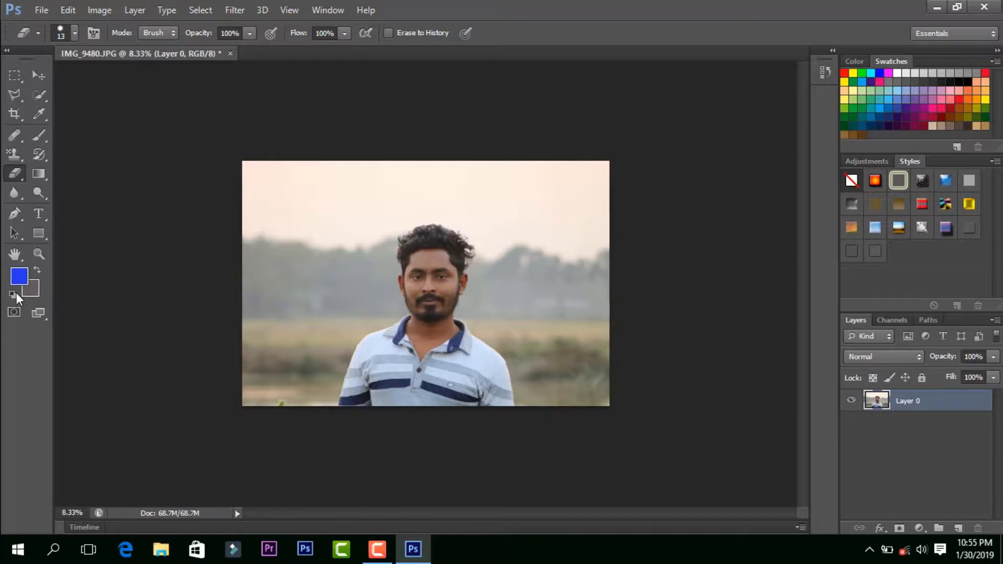
{"action": "left_click", "coordinate": [15, 214]}
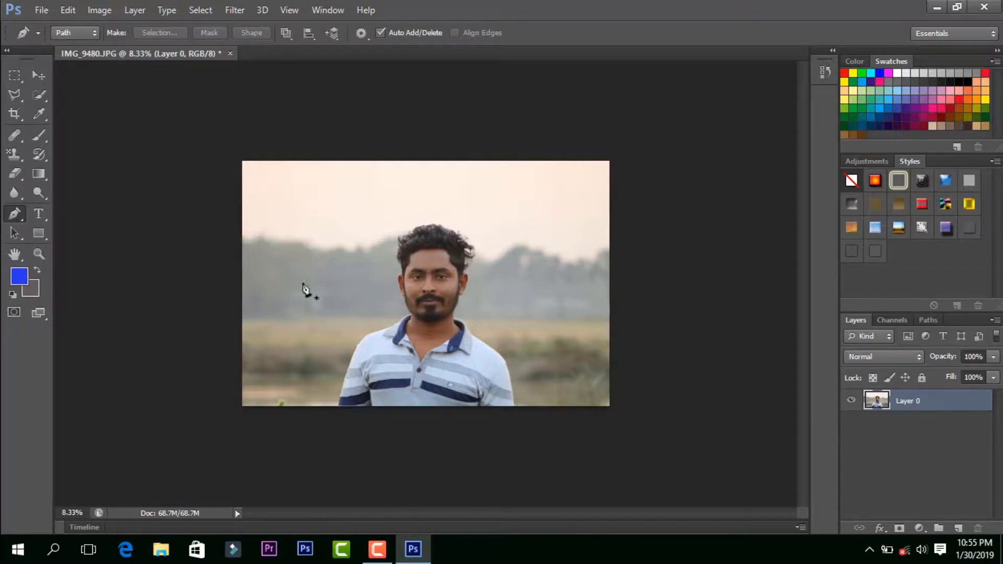
{"action": "left_click", "coordinate": [338, 403]}
{"action": "left_click", "coordinate": [354, 352]}
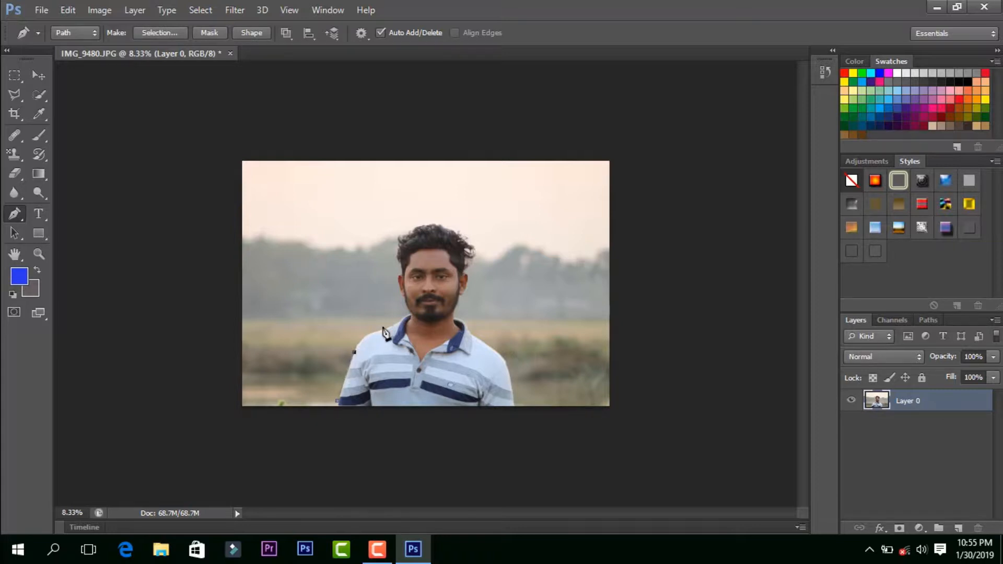
{"action": "left_click", "coordinate": [383, 328]}
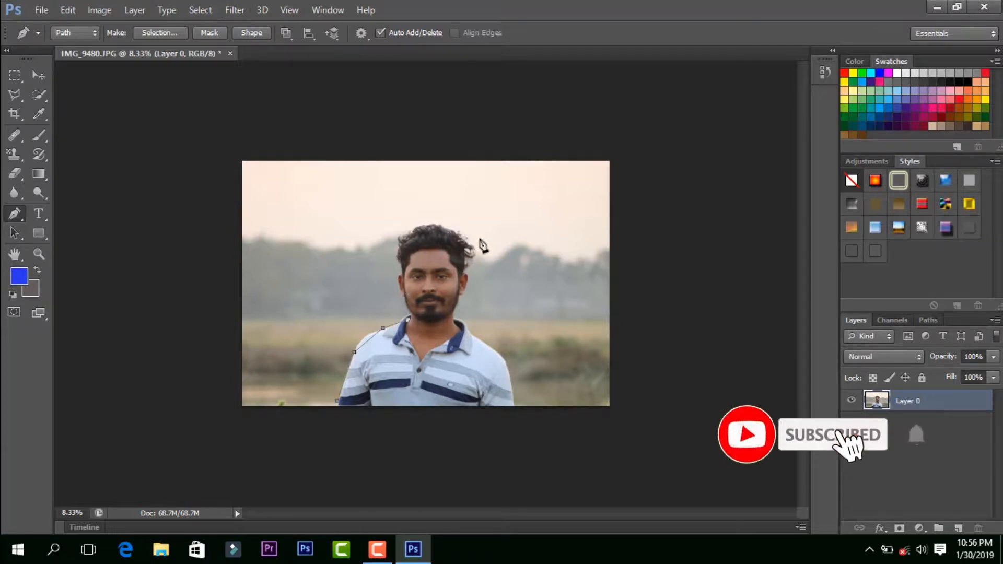
{"action": "key", "text": "ctrl+plus"}
{"action": "key", "text": "ctrl+plus"}
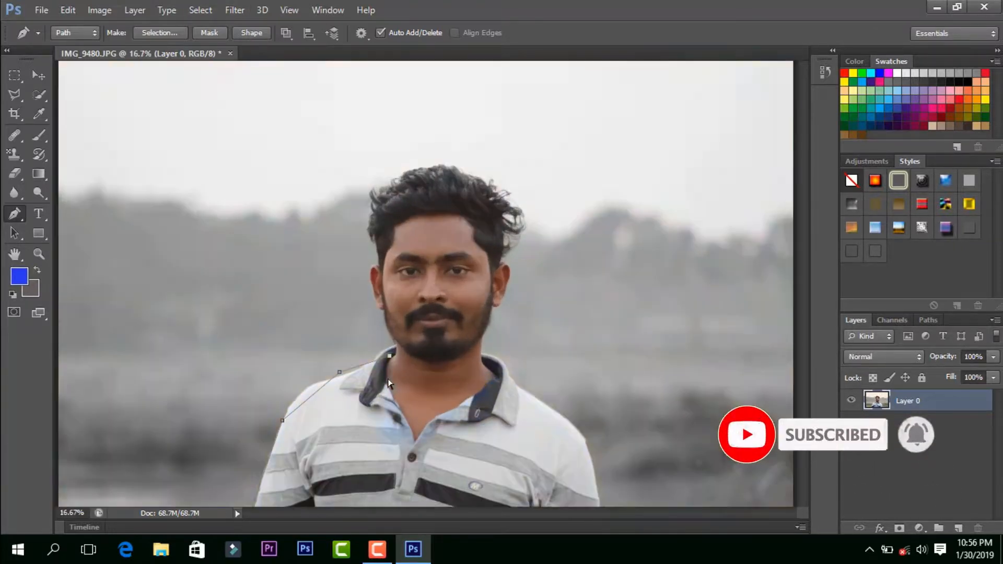
{"action": "scroll", "coordinate": [388, 378], "scroll_direction": "down", "scroll_amount": 5}
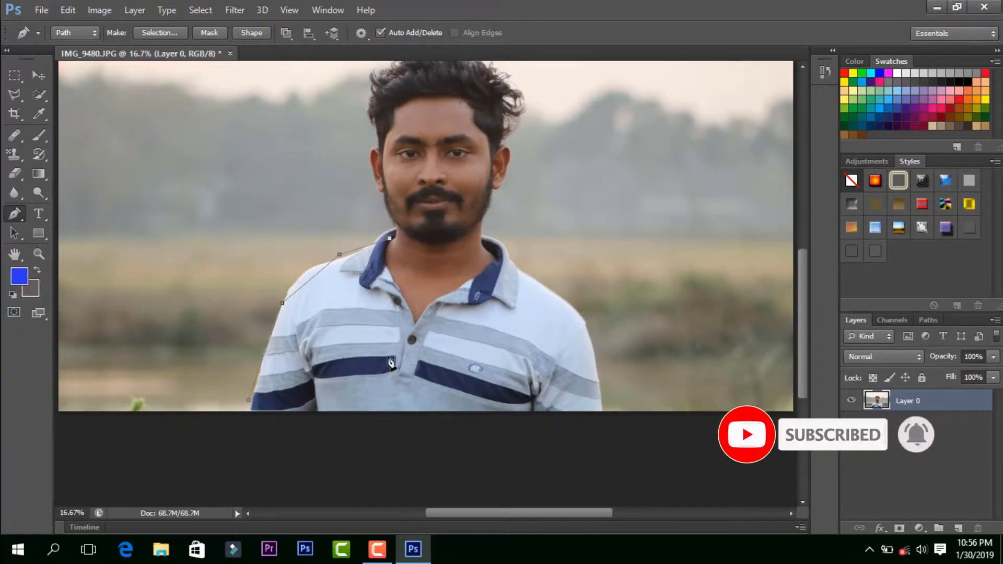
{"action": "key", "text": "ctrl+plus"}
{"action": "scroll", "coordinate": [347, 345], "scroll_direction": "down", "scroll_amount": 1}
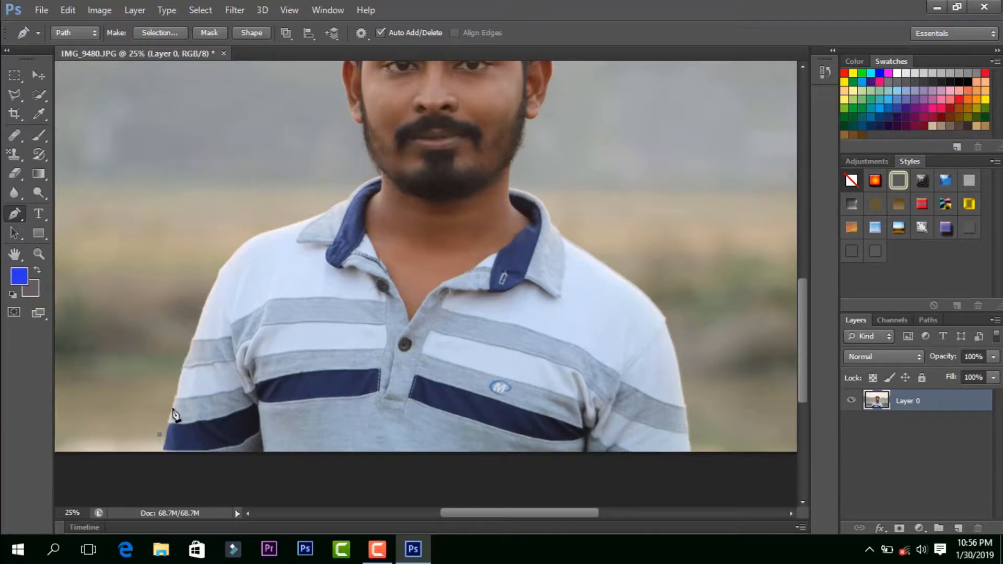
{"action": "key", "text": "ctrl+z"}
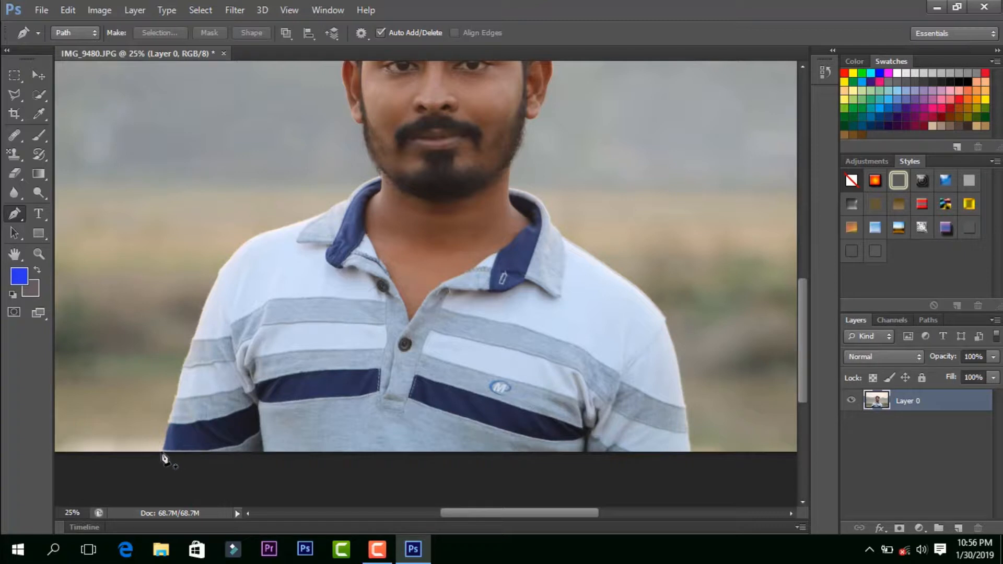
Step: Trace a Pen tool path from the photo's bottom edge up the man's left-hand sleeve, shoulder and collar to the side of his hair
{"action": "left_click", "coordinate": [161, 452]}
{"action": "left_click", "coordinate": [172, 407]}
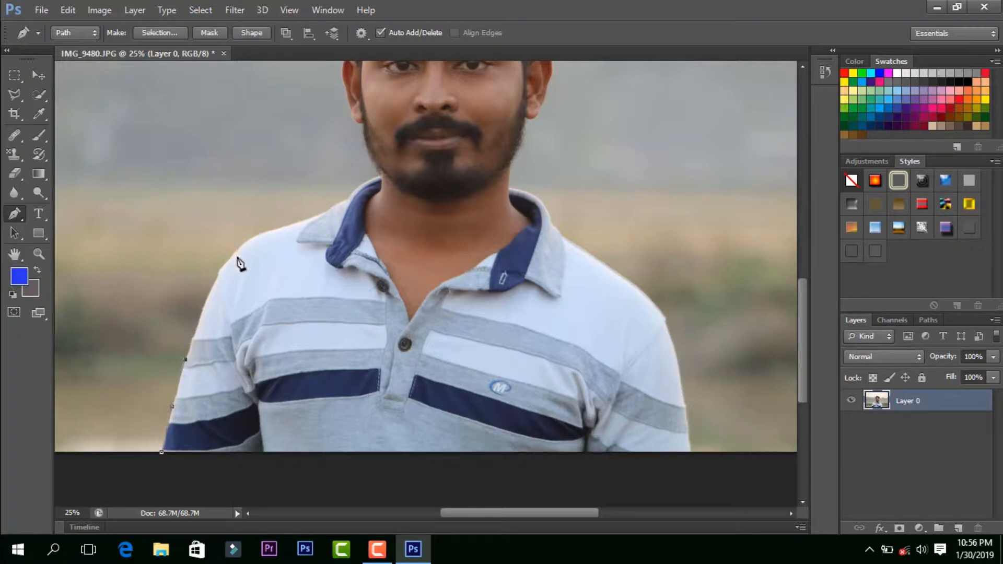
{"action": "left_click", "coordinate": [219, 274]}
{"action": "left_click", "coordinate": [265, 236]}
{"action": "left_click", "coordinate": [357, 190]}
{"action": "scroll", "coordinate": [364, 151], "scroll_direction": "up", "scroll_amount": 3}
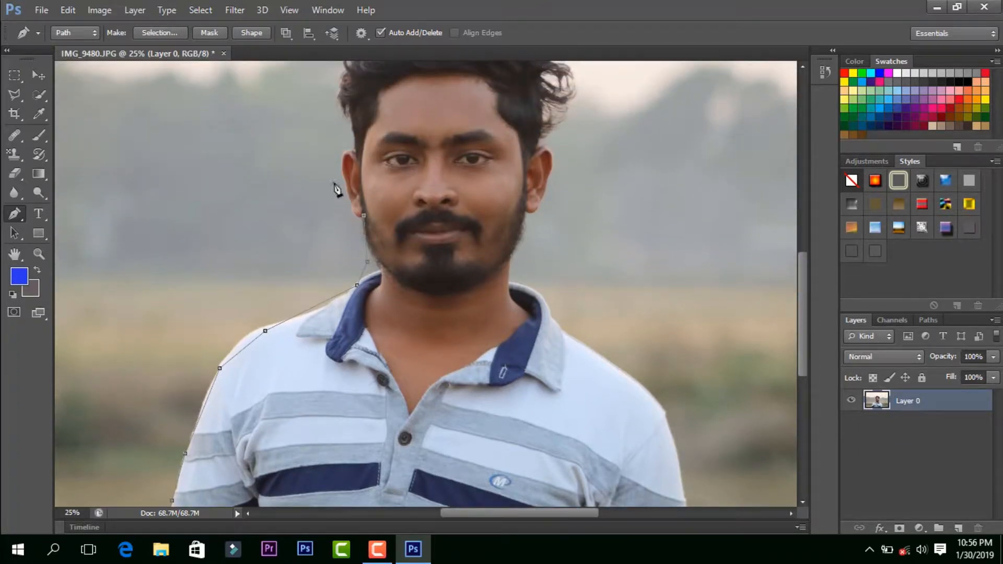
{"action": "scroll", "coordinate": [338, 88], "scroll_direction": "up", "scroll_amount": 3}
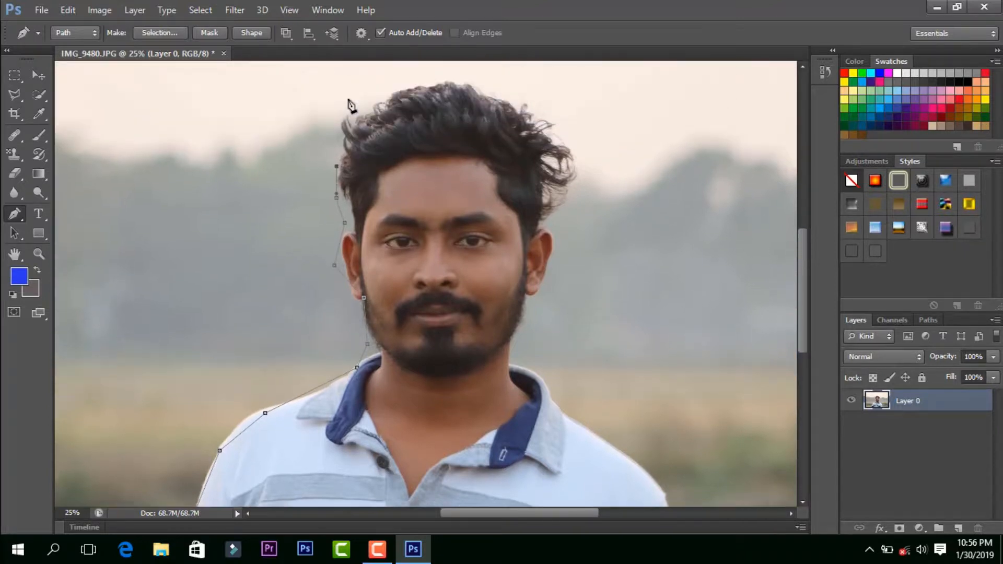
Step: Continue the path loosely over the top of the man's hair to its opposite side
{"action": "left_click", "coordinate": [348, 98]}
{"action": "left_click", "coordinate": [429, 87]}
{"action": "left_click", "coordinate": [445, 82]}
{"action": "left_click", "coordinate": [516, 81]}
{"action": "left_click", "coordinate": [561, 121]}
{"action": "left_click", "coordinate": [568, 142]}
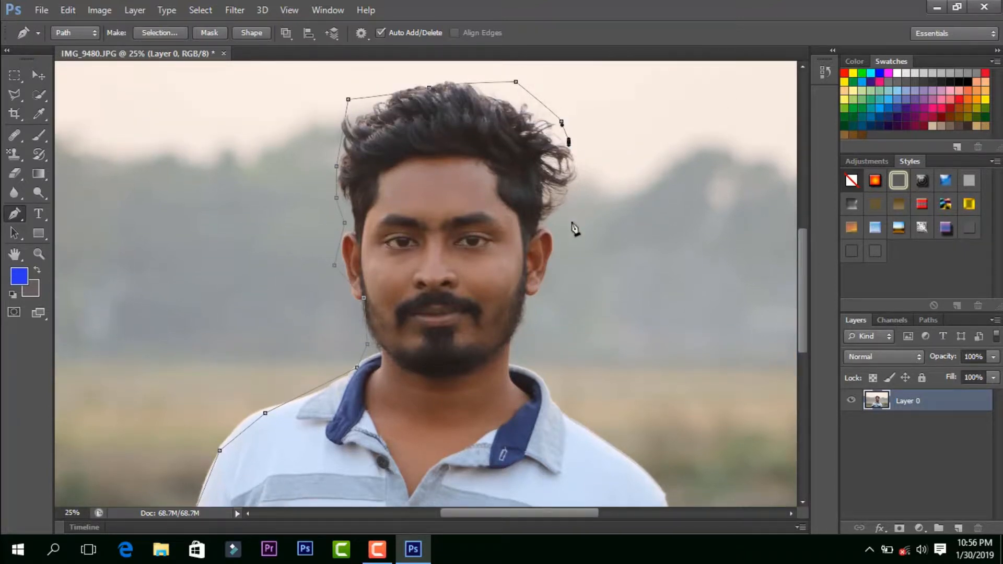
Step: Extend the path down past the man's right-hand ear and neck to the shirt collar
{"action": "left_click", "coordinate": [572, 223]}
{"action": "left_click", "coordinate": [544, 302]}
{"action": "left_click", "coordinate": [532, 317]}
{"action": "left_click", "coordinate": [539, 365]}
{"action": "left_click", "coordinate": [566, 372]}
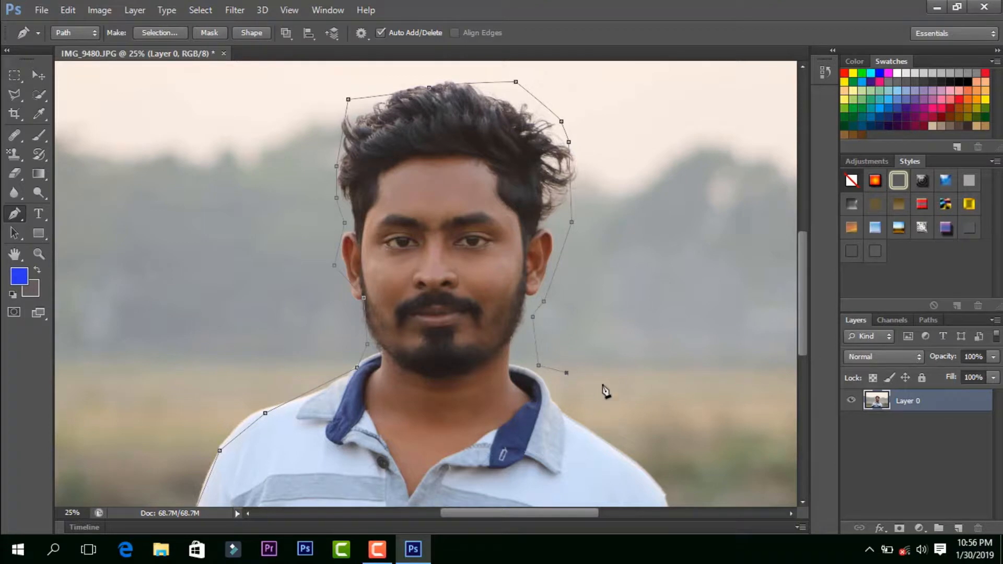
Step: Carry the path around the right-hand shoulder and sleeve, run it below the photo's bottom edge and close it at the starting point
{"action": "scroll", "coordinate": [602, 390], "scroll_direction": "down", "scroll_amount": 6}
{"action": "left_click", "coordinate": [692, 338]}
{"action": "left_click", "coordinate": [680, 461]}
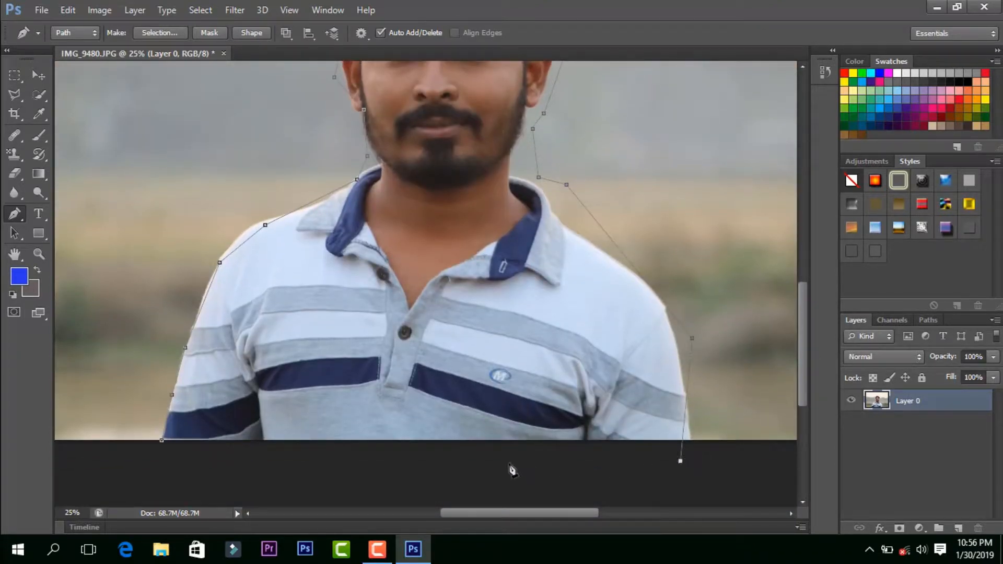
{"action": "left_click_drag", "start_coordinate": [509, 464], "coordinate": [489, 464]}
{"action": "left_click", "coordinate": [325, 466]}
{"action": "left_click_drag", "start_coordinate": [162, 441], "coordinate": [218, 446]}
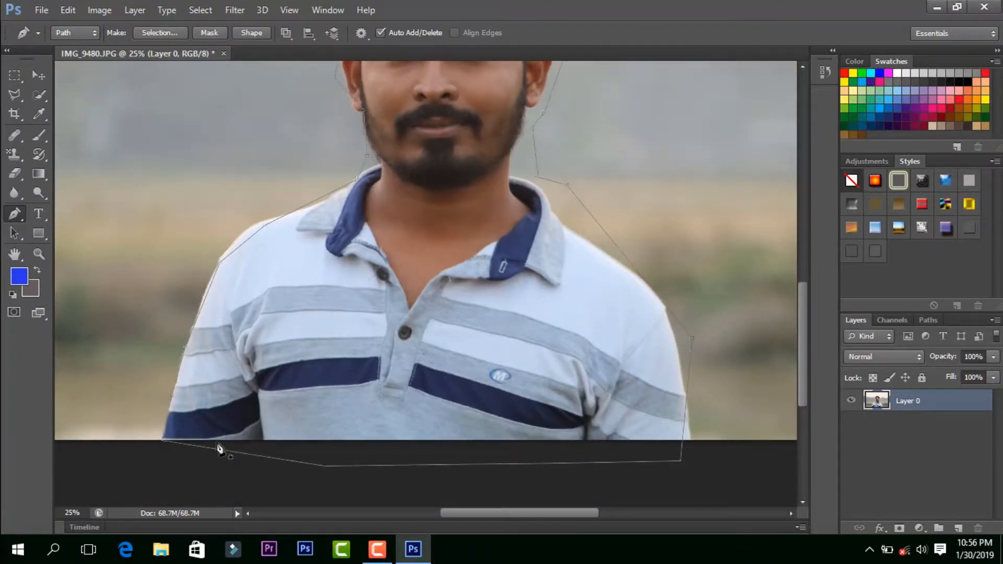
Step: Convert the closed path into a new anti-aliased selection with a feather radius of 0 pixels
{"action": "right_click", "coordinate": [386, 302]}
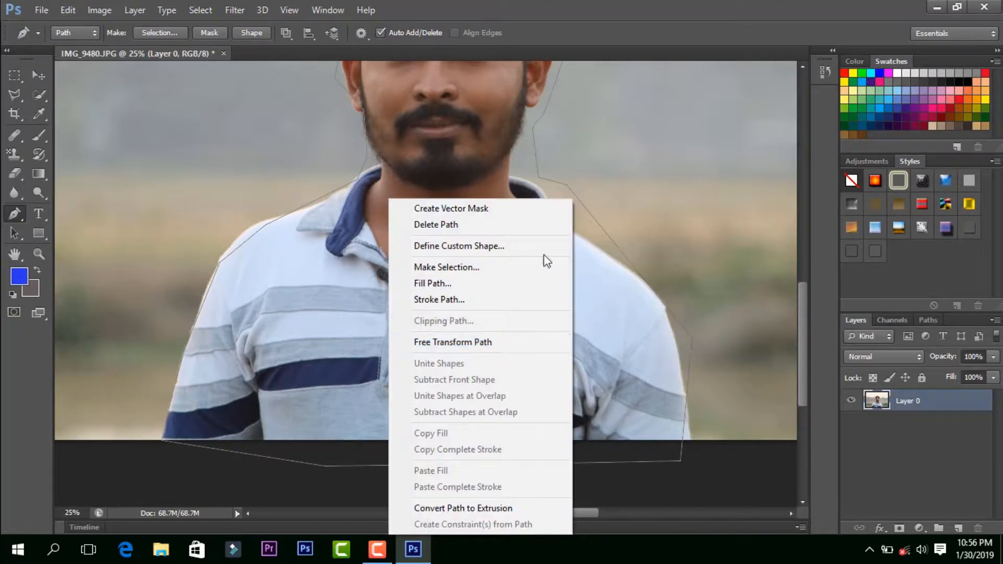
{"action": "left_click", "coordinate": [467, 267]}
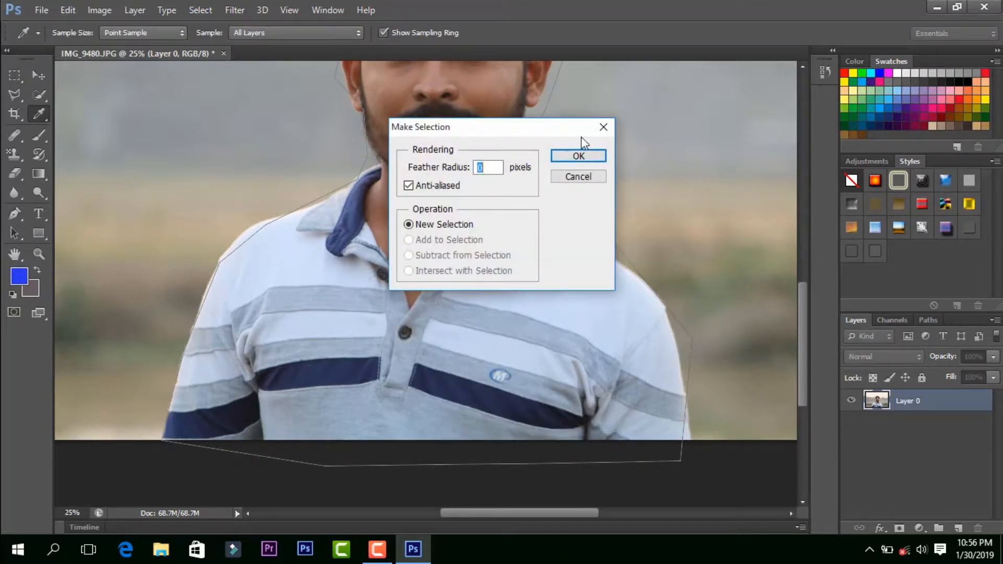
{"action": "left_click", "coordinate": [578, 156]}
{"action": "scroll", "coordinate": [502, 225], "scroll_direction": "up", "scroll_amount": 3}
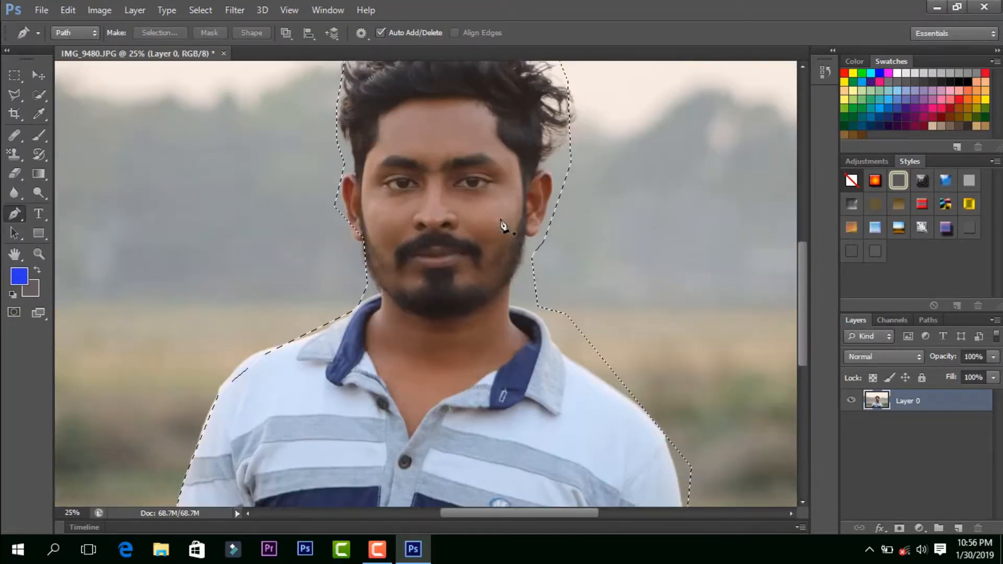
{"action": "scroll", "coordinate": [504, 226], "scroll_direction": "up", "scroll_amount": 2}
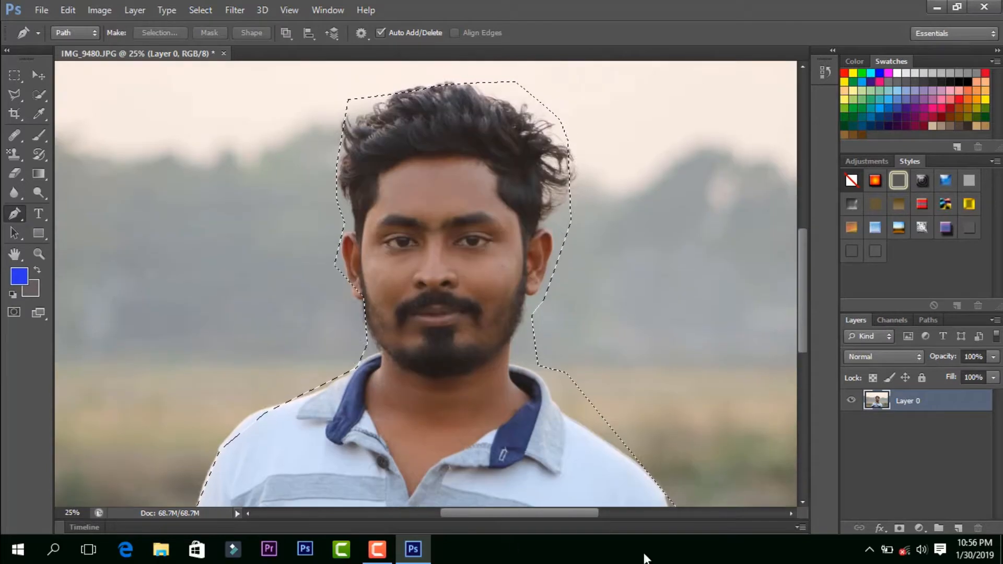
{"action": "left_click", "coordinate": [43, 9]}
{"action": "mouse_move", "coordinate": [68, 9]}
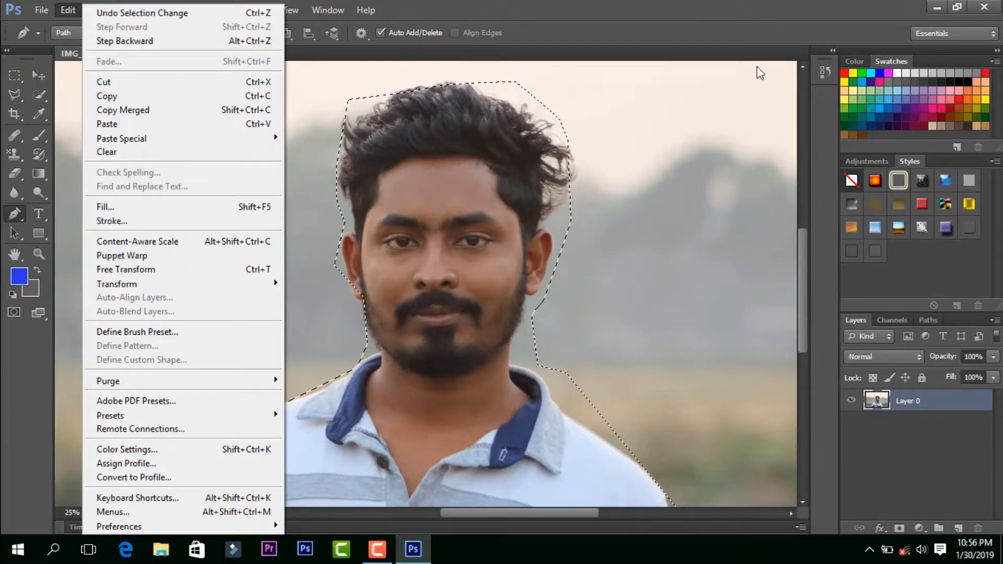
{"action": "left_click", "coordinate": [483, 37]}
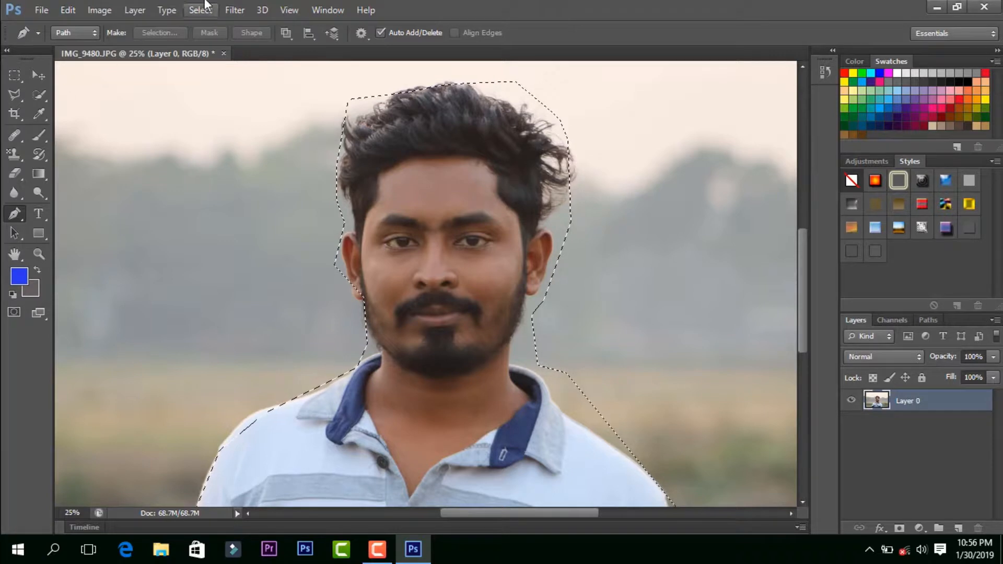
Step: Create a new empty layer named Layer 1 in Normal mode at 100% opacity
{"action": "left_click", "coordinate": [138, 12]}
{"action": "mouse_move", "coordinate": [253, 26]}
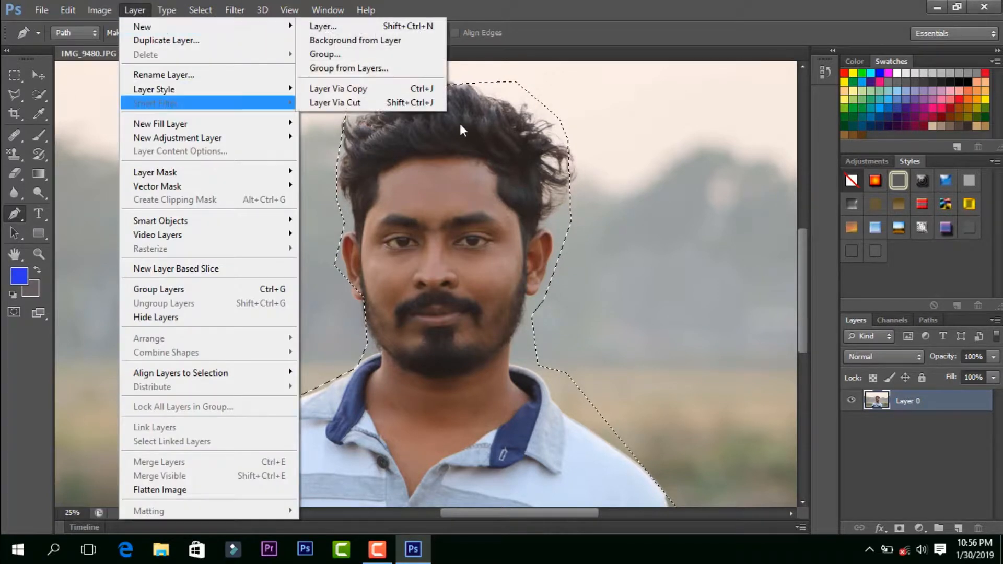
{"action": "left_click", "coordinate": [397, 32]}
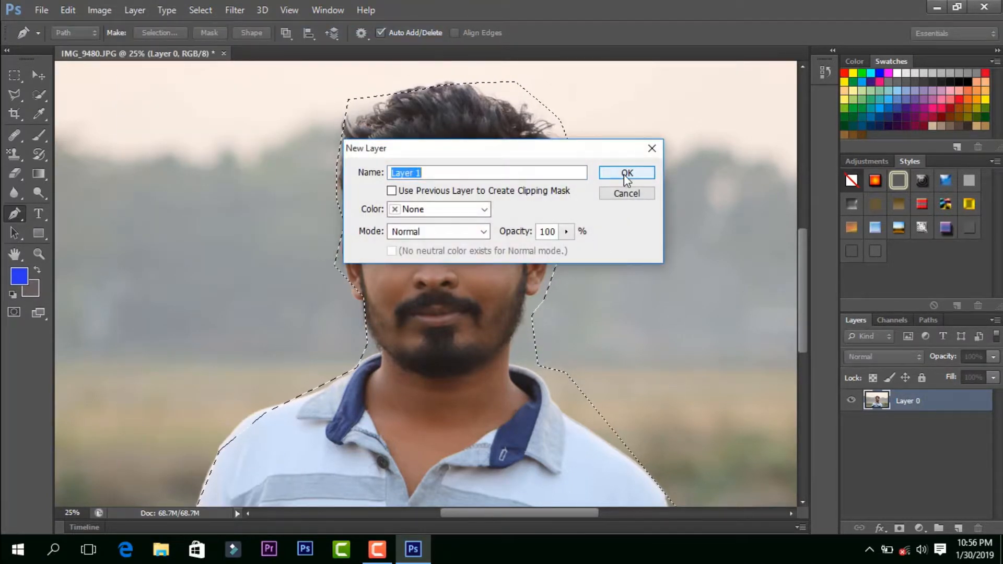
{"action": "left_click", "coordinate": [627, 175]}
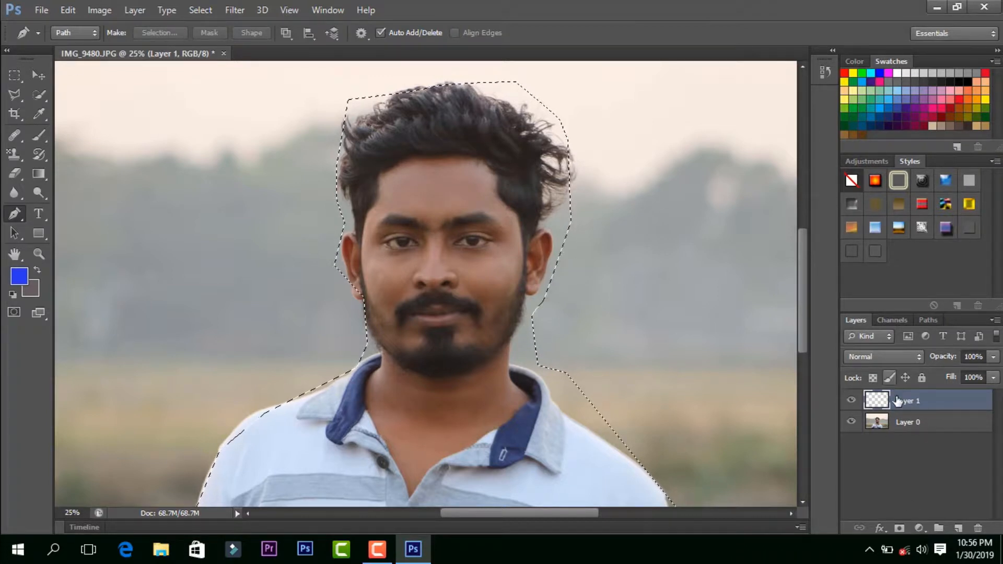
{"action": "left_click", "coordinate": [851, 401]}
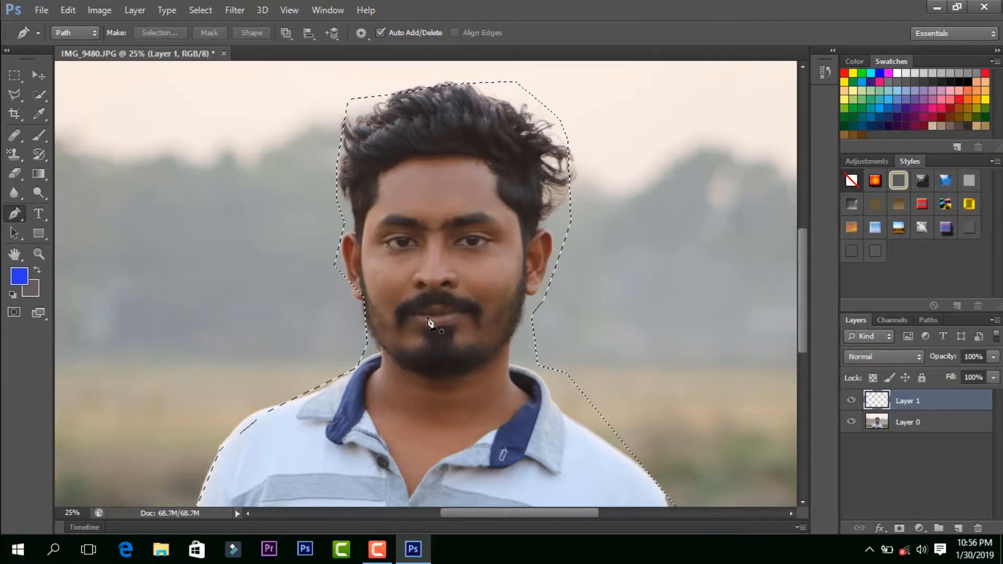
{"action": "left_click_drag", "start_coordinate": [428, 318], "coordinate": [441, 317]}
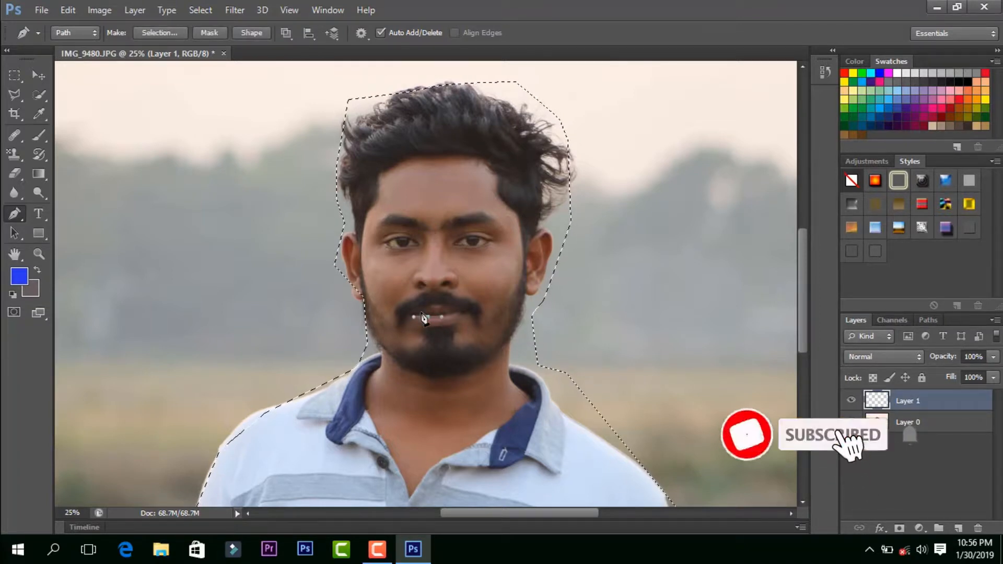
{"action": "key", "text": "ctrl+z"}
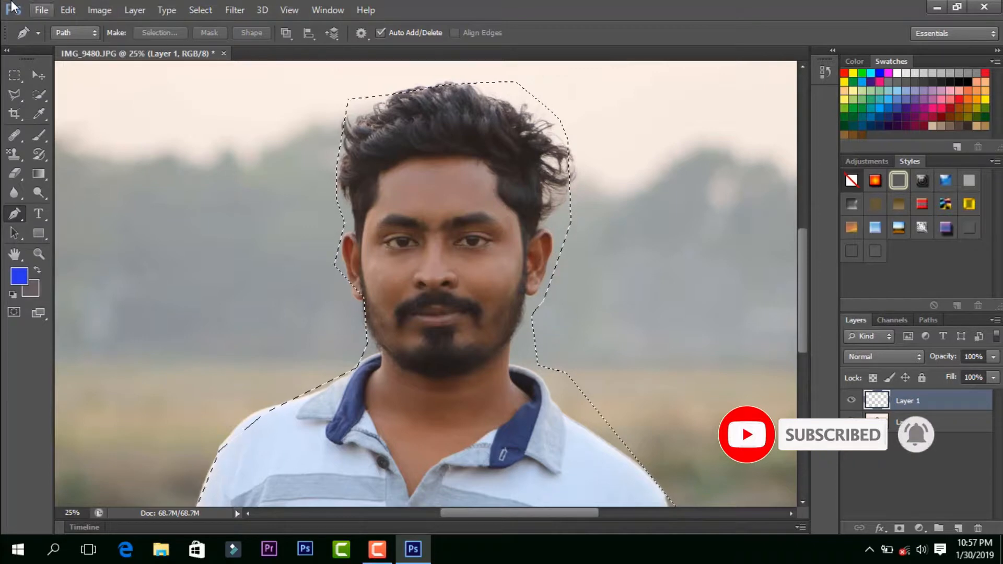
Step: Create a white 1920 × 1080 pixel RGB document at 72 pixels/inch and return to the IMG_9480.JPG document
{"action": "left_click", "coordinate": [37, 13]}
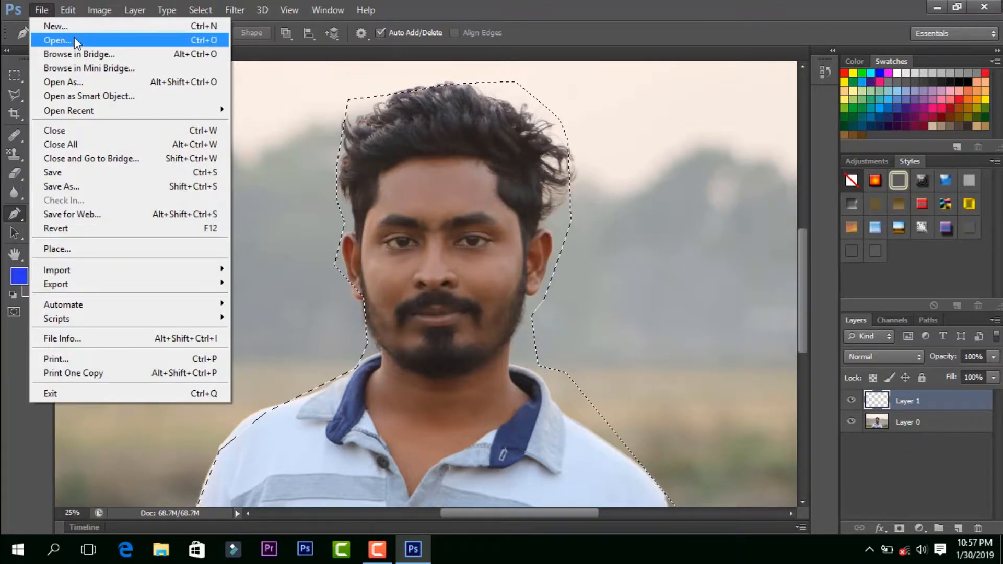
{"action": "left_click", "coordinate": [74, 34]}
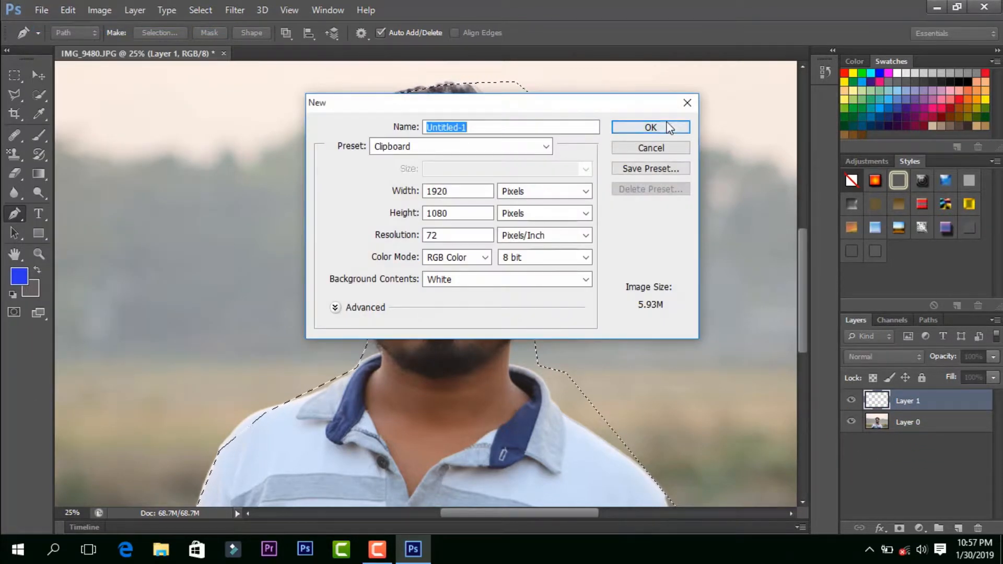
{"action": "left_click", "coordinate": [663, 128]}
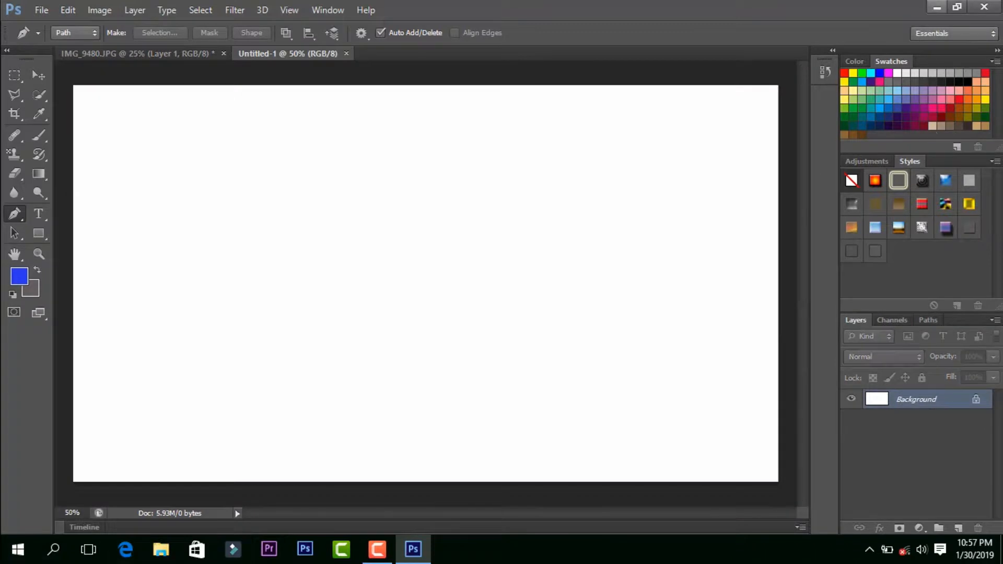
{"action": "left_click", "coordinate": [95, 55]}
Step: Try to move the selected area of Layer 1 with the Move tool
{"action": "left_click", "coordinate": [407, 180]}
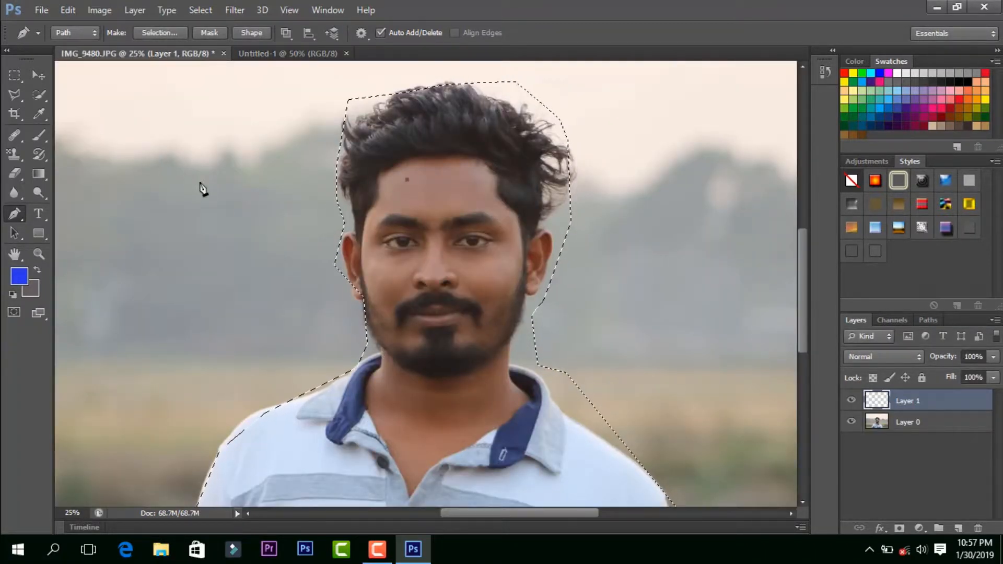
{"action": "key", "text": "v"}
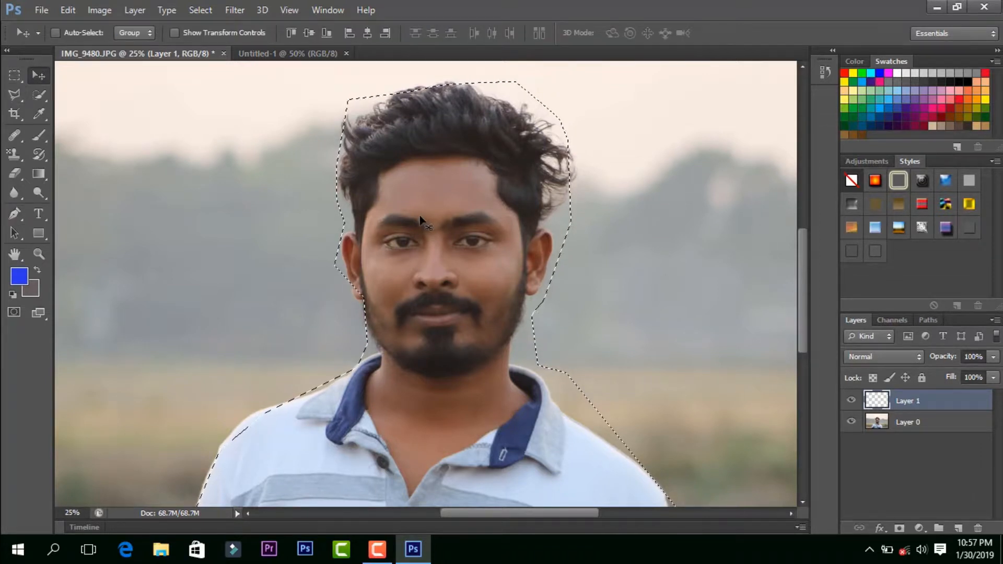
{"action": "left_click", "coordinate": [420, 219]}
{"action": "left_click", "coordinate": [507, 218]}
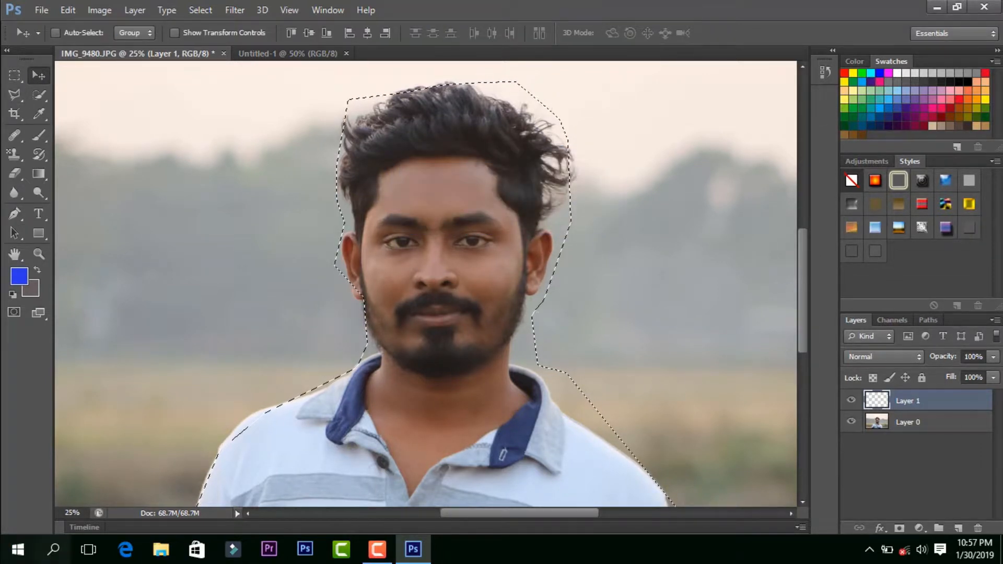
{"action": "left_click", "coordinate": [416, 180]}
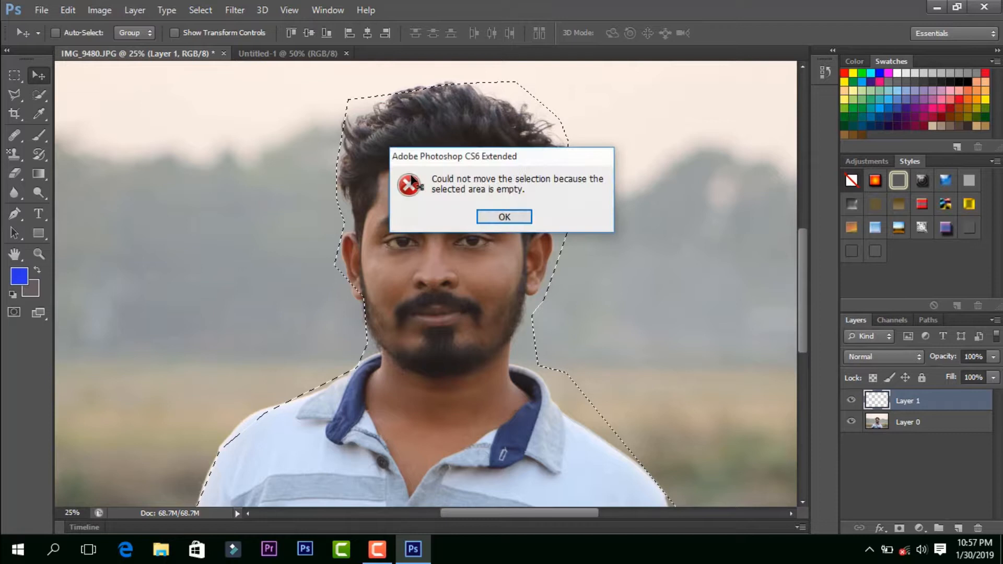
{"action": "left_click", "coordinate": [500, 217]}
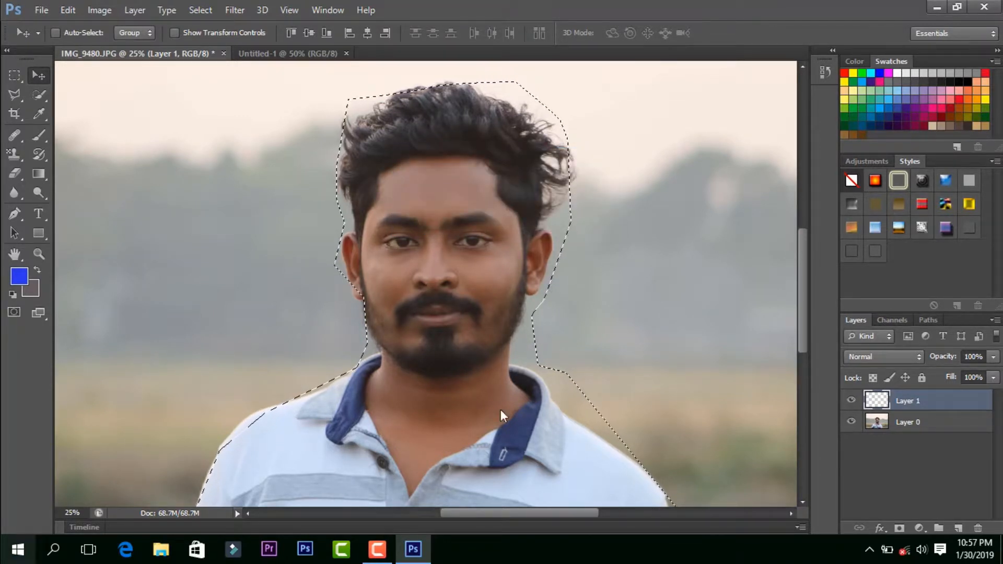
Step: Copy the selected man from Layer 0 into Untitled-1 and scale him to about 46% width and 36% height to span the canvas height
{"action": "left_click", "coordinate": [891, 426]}
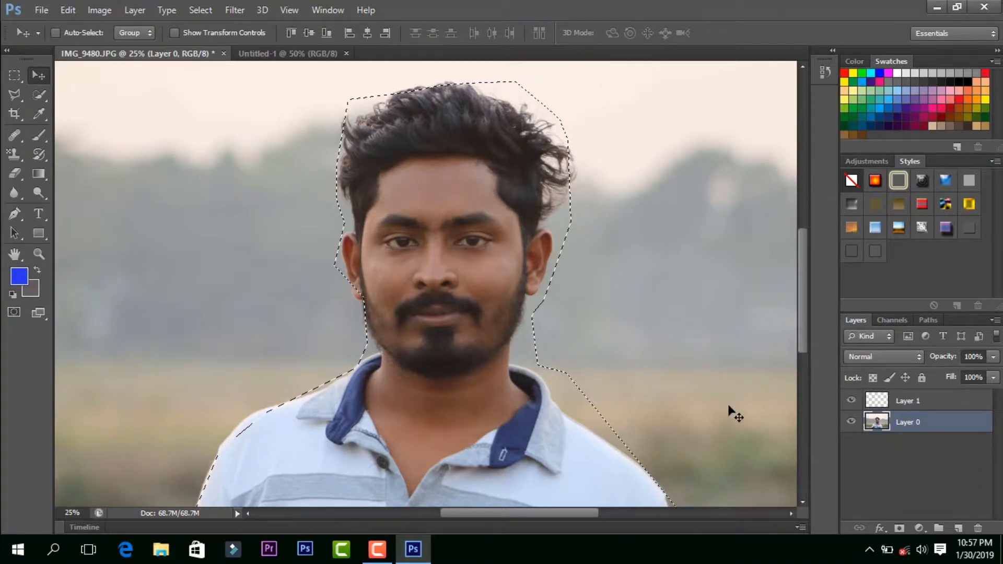
{"action": "left_click_drag", "start_coordinate": [451, 212], "coordinate": [389, 284]}
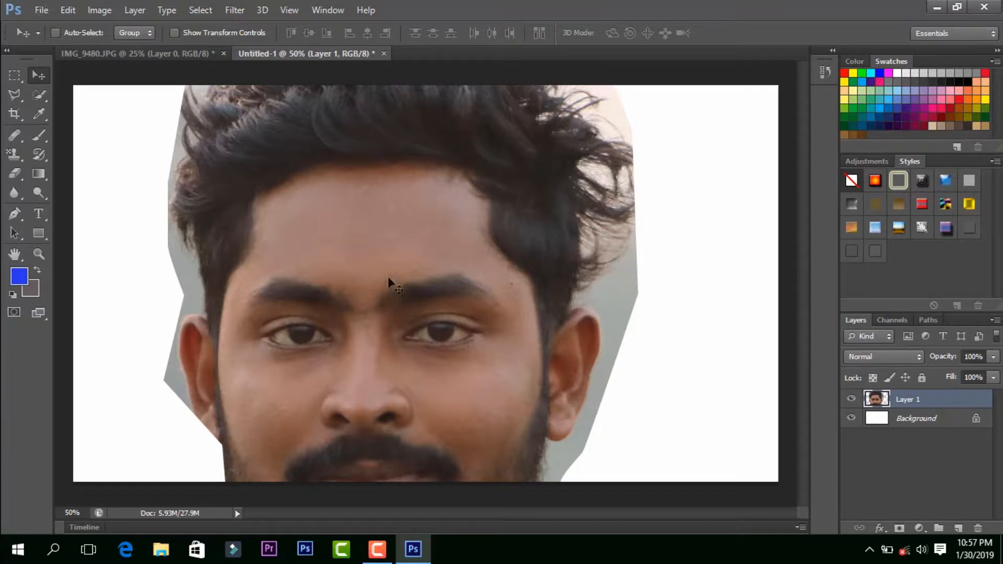
{"action": "key", "text": "ctrl+t"}
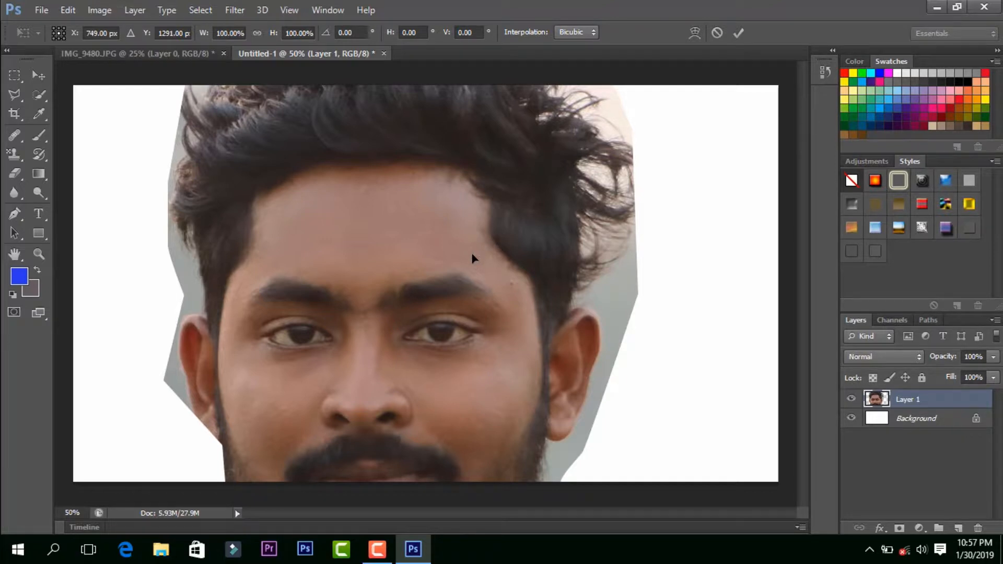
{"action": "key", "text": "ctrl+minus"}
{"action": "key", "text": "ctrl+minus"}
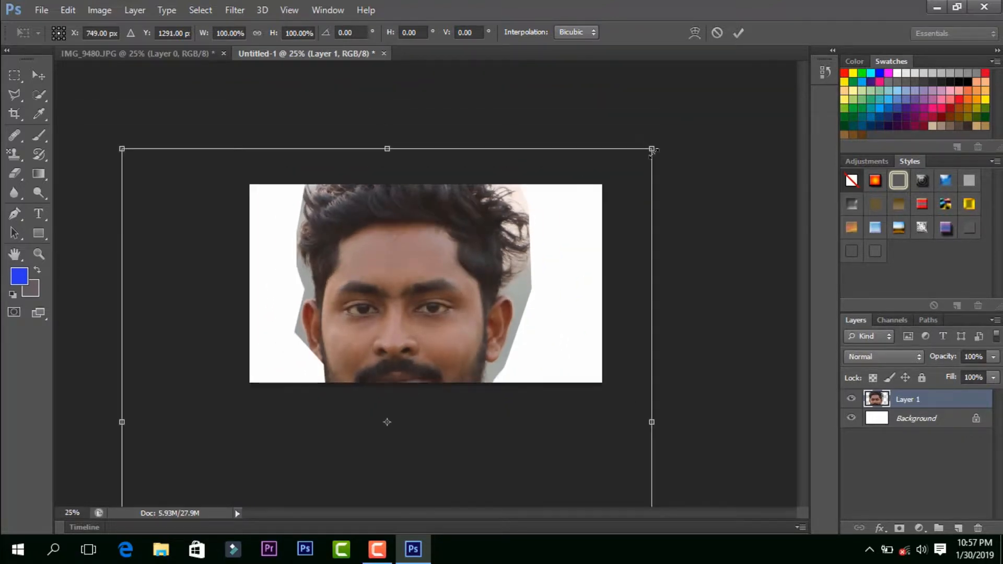
{"action": "left_click_drag", "start_coordinate": [652, 151], "coordinate": [443, 259]}
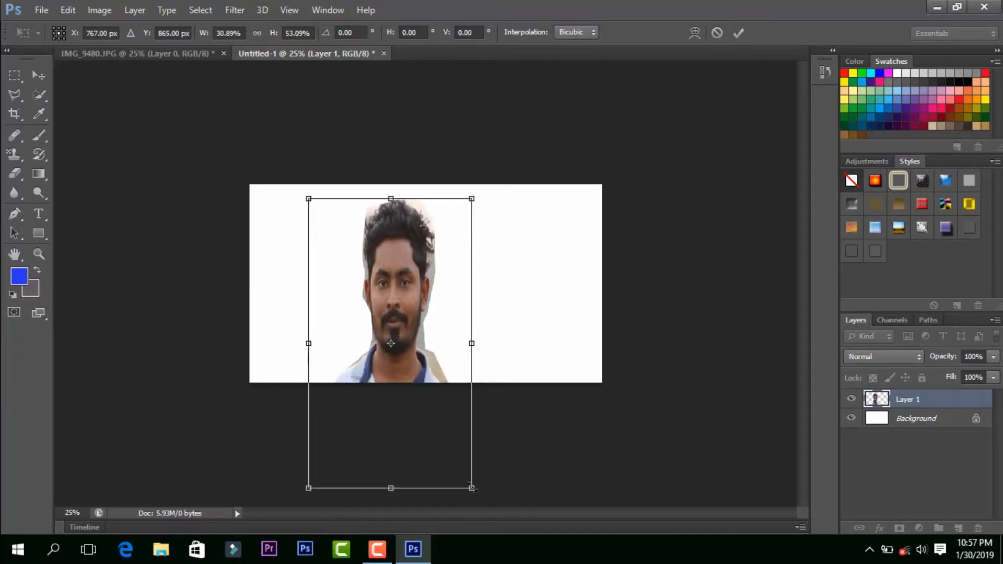
{"action": "left_click_drag", "start_coordinate": [473, 487], "coordinate": [548, 383]}
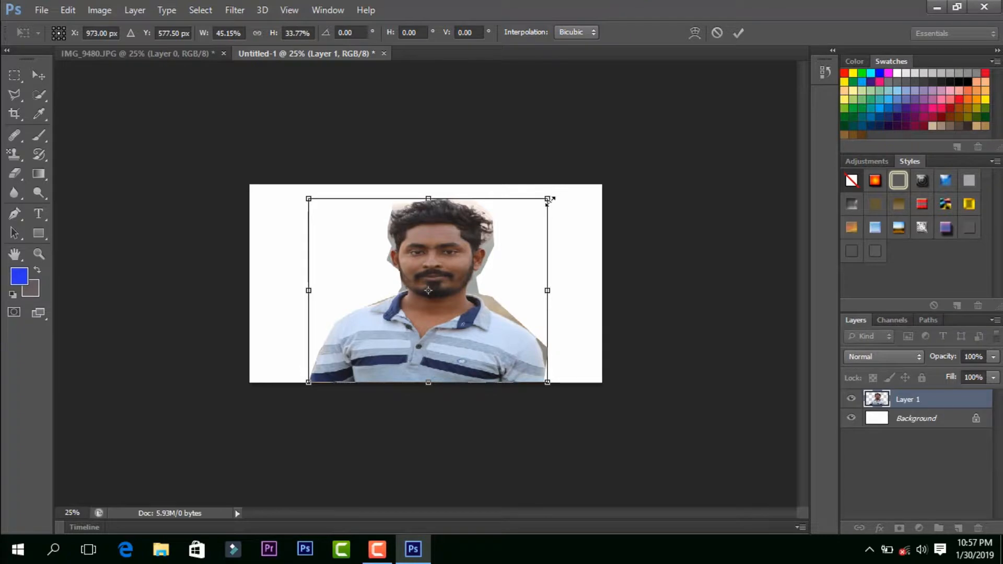
{"action": "left_click_drag", "start_coordinate": [548, 200], "coordinate": [551, 185]}
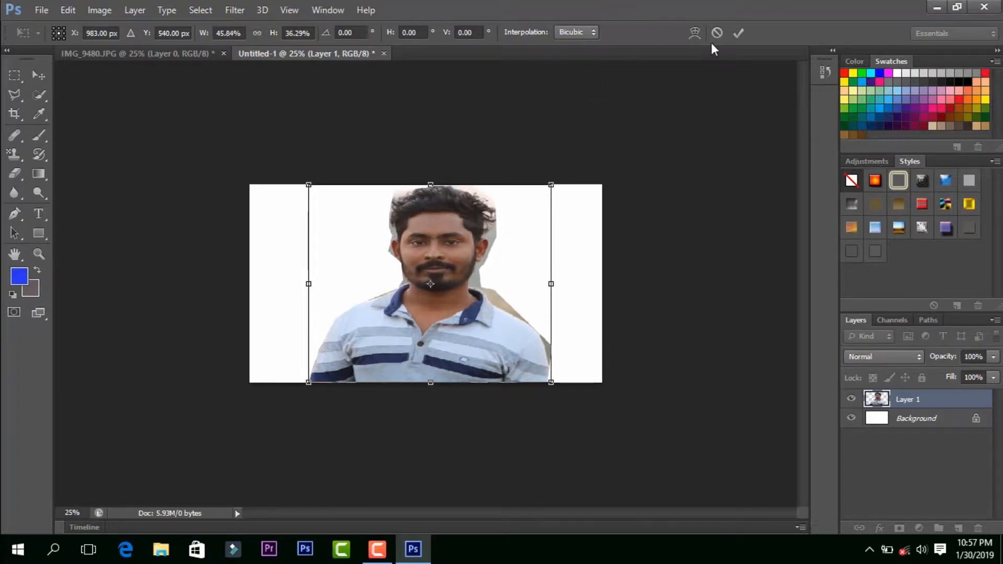
{"action": "left_click", "coordinate": [739, 32]}
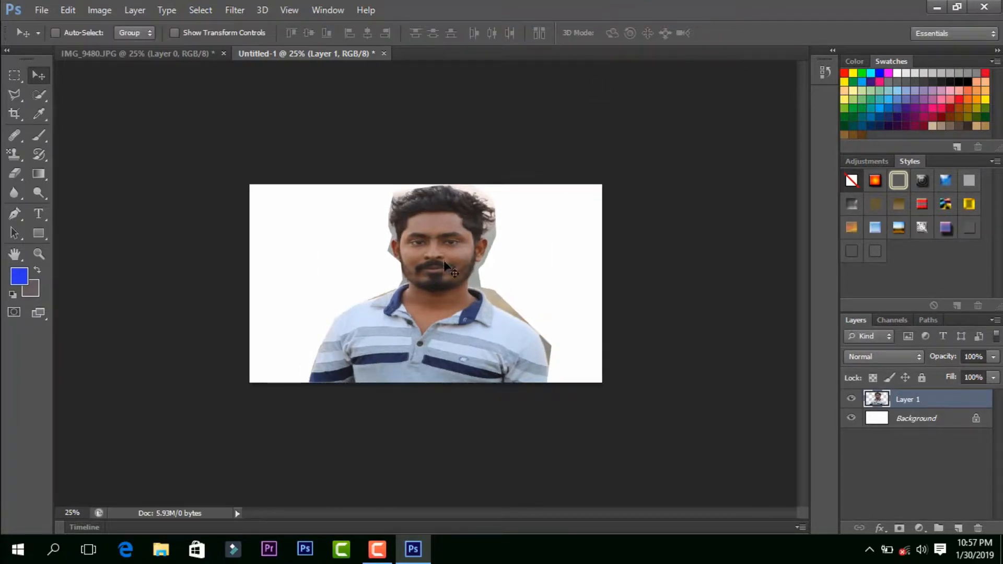
Step: Erase some of the grey background fringe beside the man's ear on Layer 1 with the Eraser tool
{"action": "key", "text": "ctrl+plus"}
{"action": "key", "text": "ctrl+plus"}
{"action": "key", "text": "ctrl+plus"}
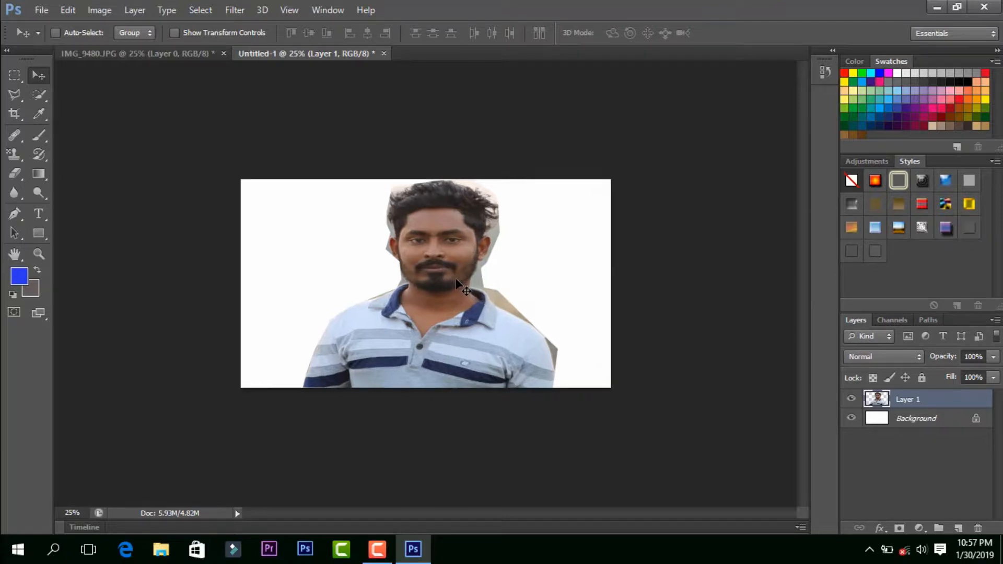
{"action": "key", "text": "ctrl+plus"}
{"action": "key", "text": "ctrl+plus"}
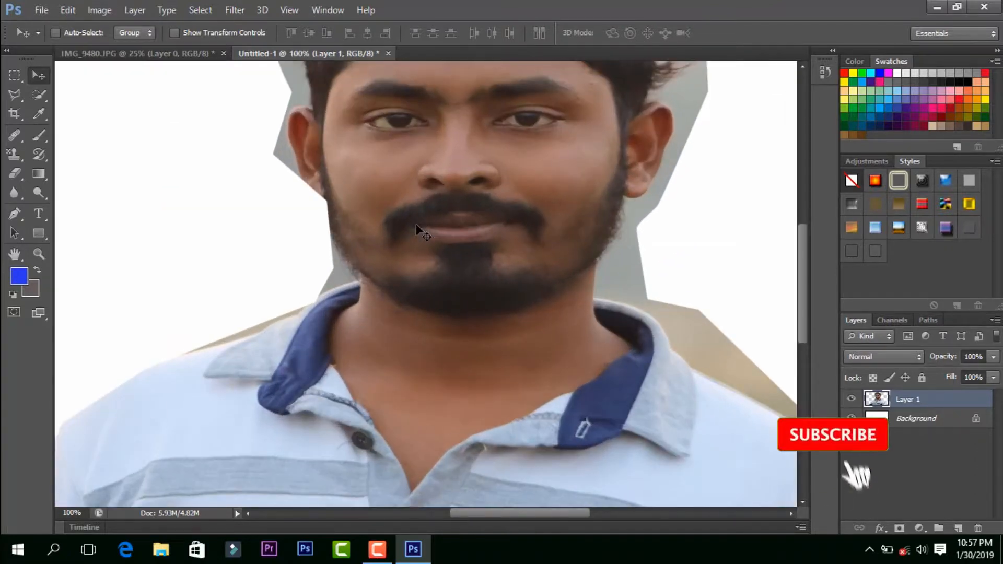
{"action": "scroll", "coordinate": [105, 178], "scroll_direction": "up", "scroll_amount": 4}
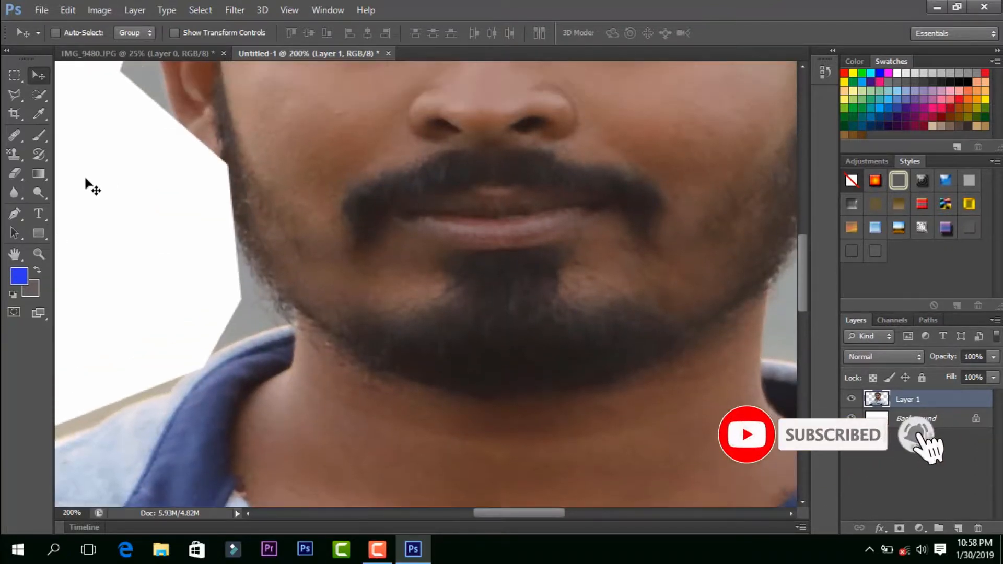
{"action": "key", "text": "e"}
{"action": "mouse_move", "coordinate": [149, 162]}
{"action": "left_mouse_down"}
{"action": "mouse_move", "coordinate": [148, 152]}
{"action": "mouse_move", "coordinate": [159, 158]}
{"action": "mouse_move", "coordinate": [125, 94]}
{"action": "mouse_move", "coordinate": [130, 112]}
{"action": "mouse_move", "coordinate": [134, 90]}
{"action": "mouse_move", "coordinate": [153, 138]}
{"action": "left_mouse_up"}
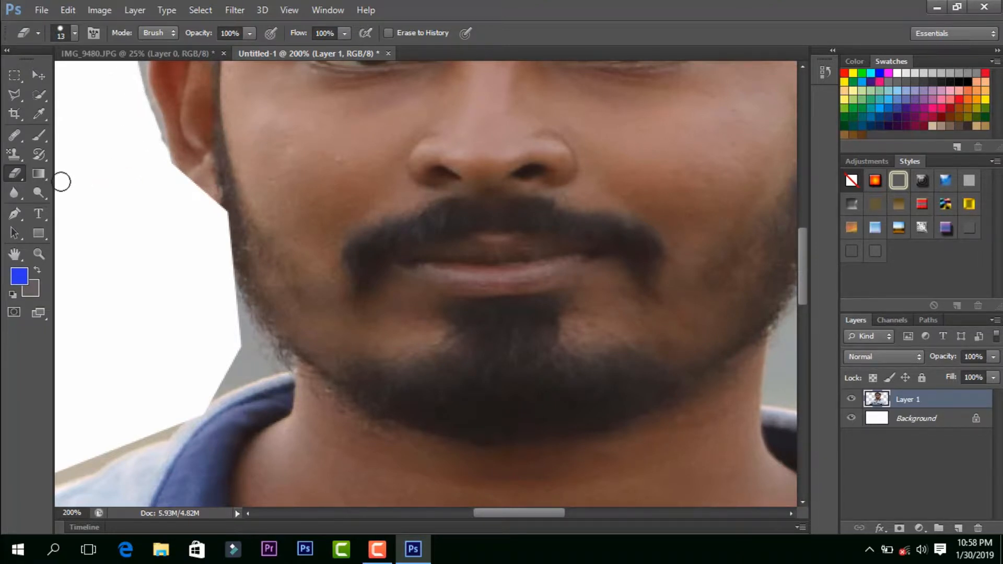
Step: Erase the leftover background along the ear and the side of the hair with the size 13 Eraser Tool
{"action": "left_click", "coordinate": [19, 175]}
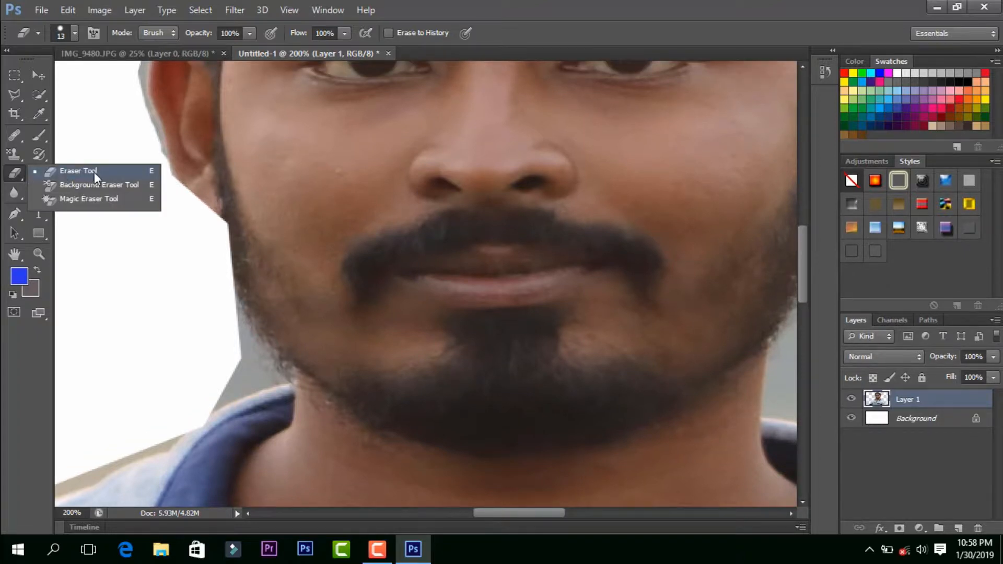
{"action": "left_click", "coordinate": [94, 171]}
{"action": "left_click", "coordinate": [17, 174]}
{"action": "left_click", "coordinate": [79, 171]}
{"action": "scroll", "coordinate": [223, 221], "scroll_direction": "up", "scroll_amount": 3}
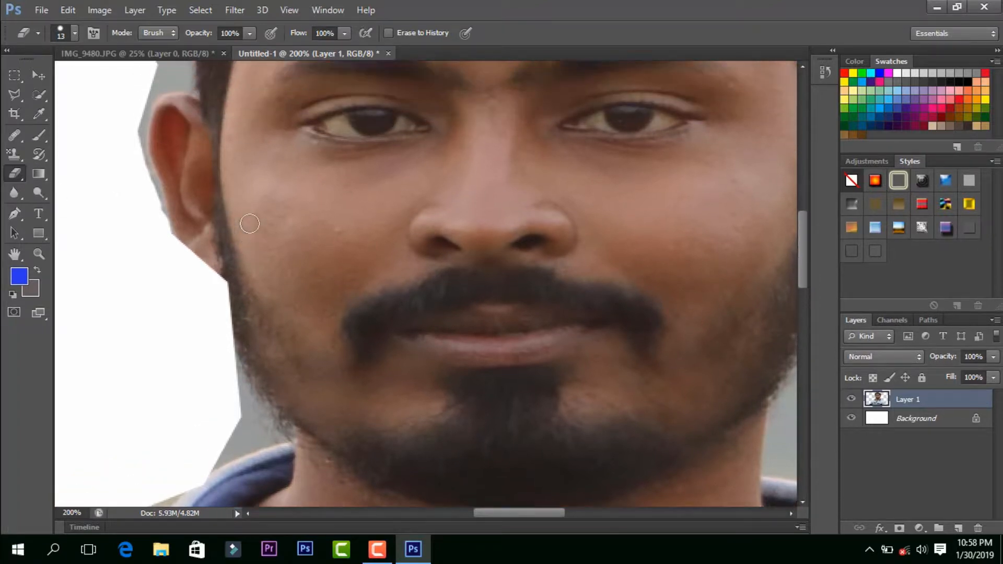
{"action": "scroll", "coordinate": [222, 222], "scroll_direction": "up", "scroll_amount": 2}
{"action": "mouse_move", "coordinate": [159, 215]}
{"action": "left_mouse_down"}
{"action": "mouse_move", "coordinate": [167, 202]}
{"action": "mouse_move", "coordinate": [162, 142]}
{"action": "mouse_move", "coordinate": [163, 180]}
{"action": "mouse_move", "coordinate": [152, 176]}
{"action": "left_mouse_up"}
{"action": "mouse_move", "coordinate": [147, 115]}
{"action": "left_mouse_down"}
{"action": "mouse_move", "coordinate": [187, 219]}
{"action": "mouse_move", "coordinate": [184, 187]}
{"action": "mouse_move", "coordinate": [181, 215]}
{"action": "mouse_move", "coordinate": [168, 166]}
{"action": "mouse_move", "coordinate": [130, 135]}
{"action": "mouse_move", "coordinate": [143, 210]}
{"action": "mouse_move", "coordinate": [139, 99]}
{"action": "left_mouse_up"}
{"action": "scroll", "coordinate": [178, 210], "scroll_direction": "up", "scroll_amount": 1}
{"action": "scroll", "coordinate": [141, 173], "scroll_direction": "up", "scroll_amount": 2}
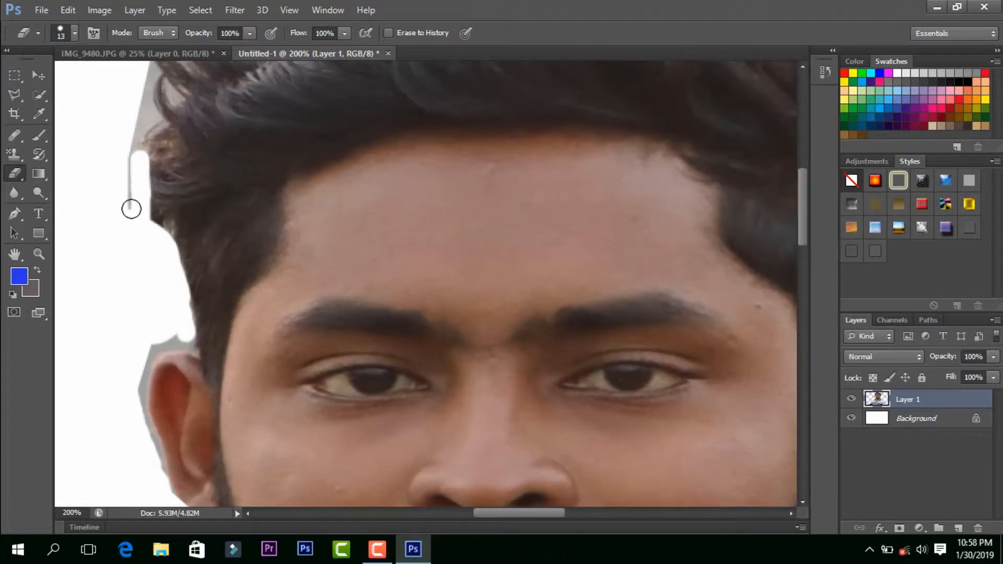
{"action": "mouse_move", "coordinate": [132, 208]}
{"action": "left_mouse_down"}
{"action": "mouse_move", "coordinate": [150, 74]}
{"action": "mouse_move", "coordinate": [139, 168]}
{"action": "mouse_move", "coordinate": [158, 329]}
{"action": "mouse_move", "coordinate": [139, 394]}
{"action": "mouse_move", "coordinate": [166, 500]}
{"action": "mouse_move", "coordinate": [150, 354]}
{"action": "mouse_move", "coordinate": [162, 481]}
{"action": "mouse_move", "coordinate": [161, 394]}
{"action": "mouse_move", "coordinate": [178, 384]}
{"action": "mouse_move", "coordinate": [192, 345]}
{"action": "left_mouse_up"}
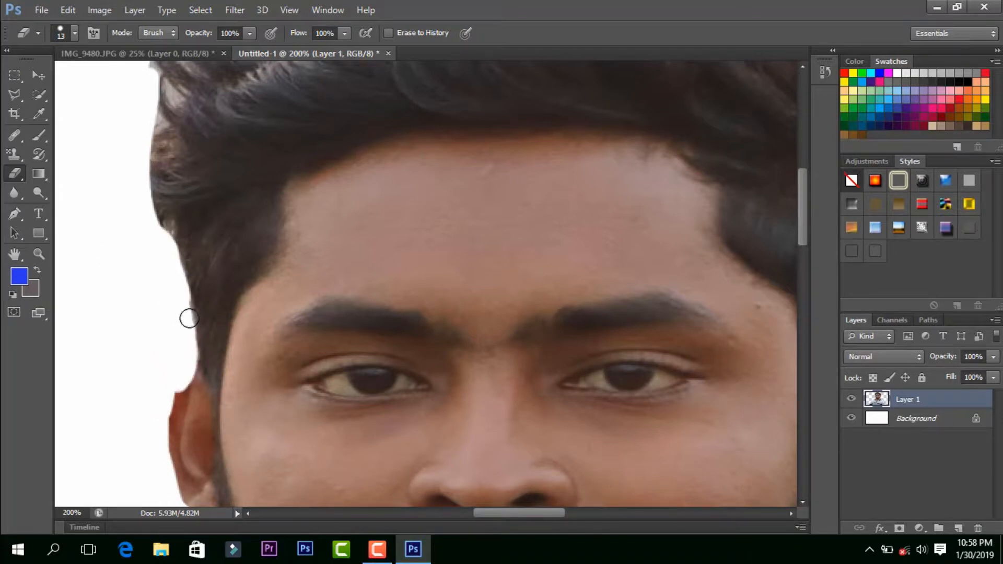
Step: Undo the latest eraser strokes along the ear and the side of the hair
{"action": "key", "text": "ctrl+alt+z"}
{"action": "key", "text": "ctrl+alt+z"}
{"action": "key", "text": "ctrl+alt+z"}
{"action": "key", "text": "ctrl+alt+z"}
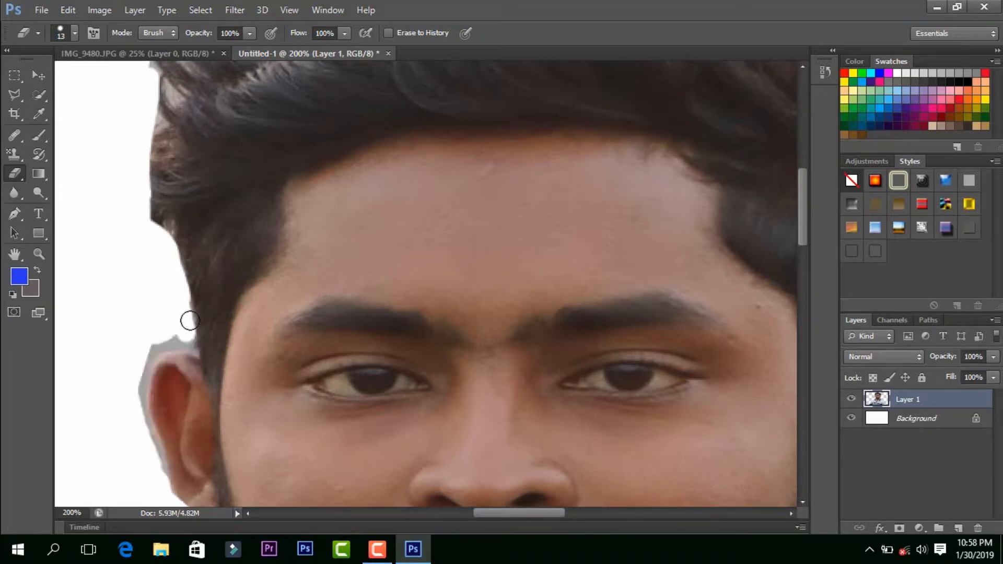
{"action": "scroll", "coordinate": [196, 256], "scroll_direction": "up", "scroll_amount": 5}
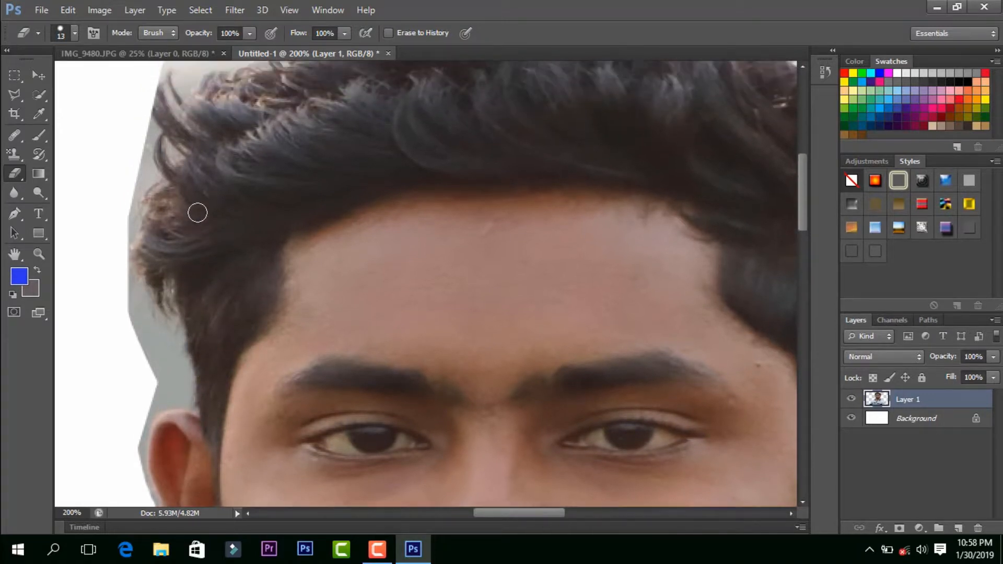
{"action": "scroll", "coordinate": [215, 271], "scroll_direction": "up", "scroll_amount": 3}
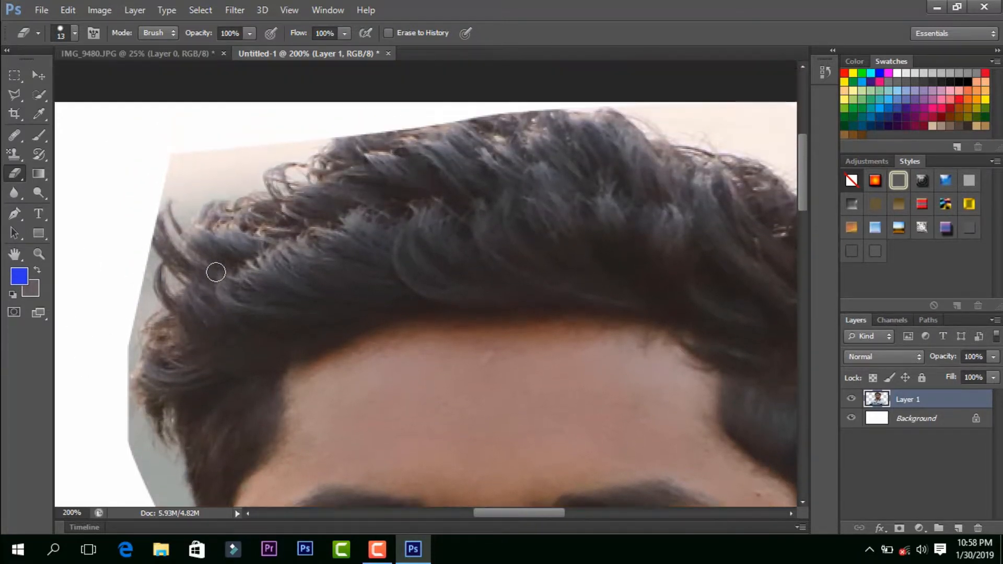
{"action": "scroll", "coordinate": [198, 268], "scroll_direction": "down", "scroll_amount": 1}
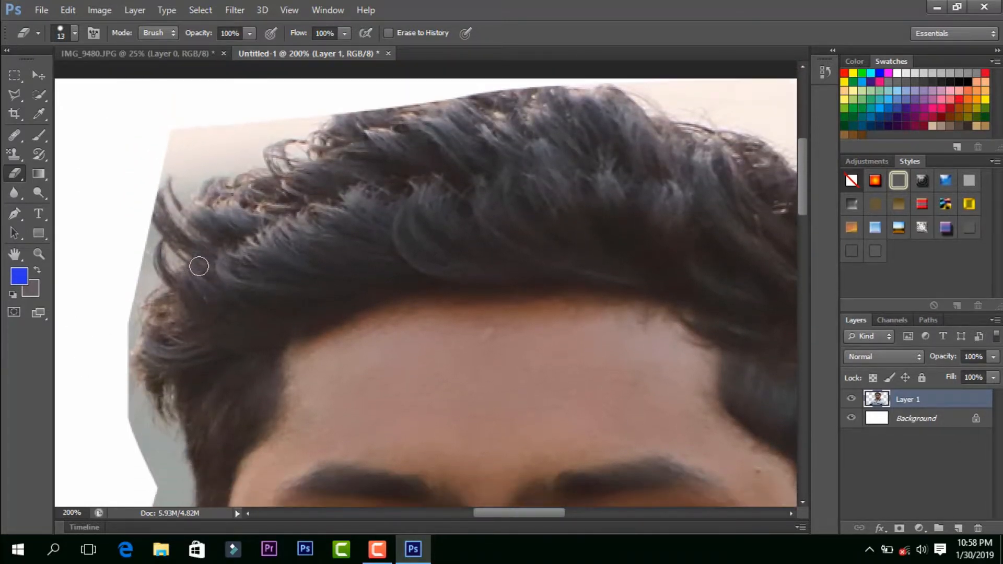
{"action": "scroll", "coordinate": [192, 289], "scroll_direction": "up", "scroll_amount": 1}
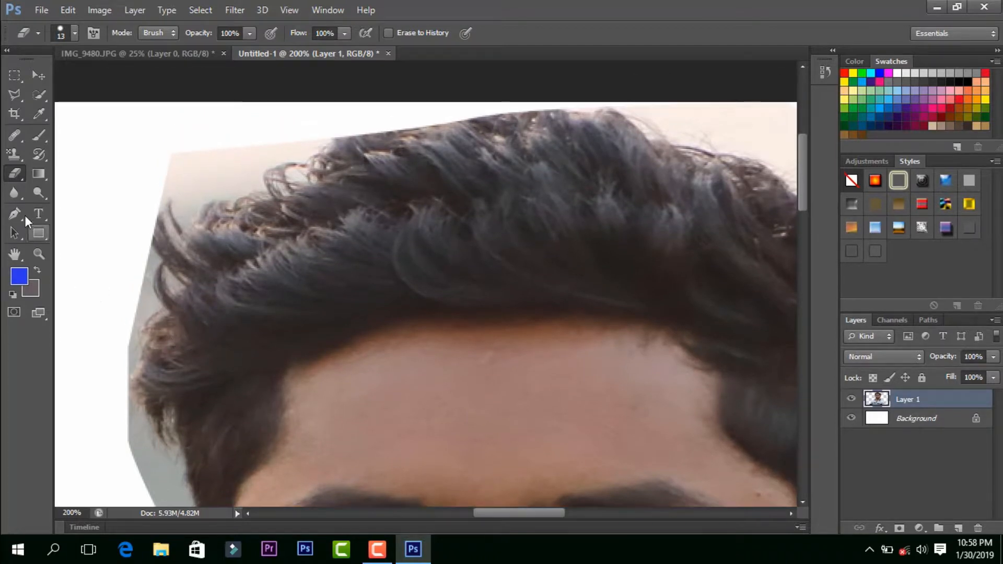
Step: Erase a patch of background beside the upper hair on Layer 1 with the regular Eraser Tool at 100% opacity
{"action": "right_click", "coordinate": [20, 171]}
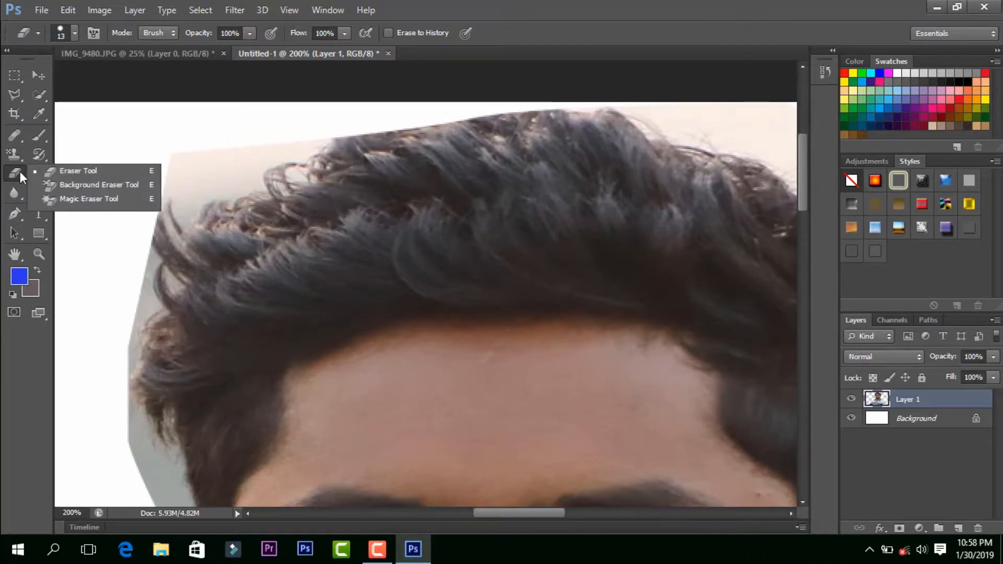
{"action": "left_click", "coordinate": [115, 185]}
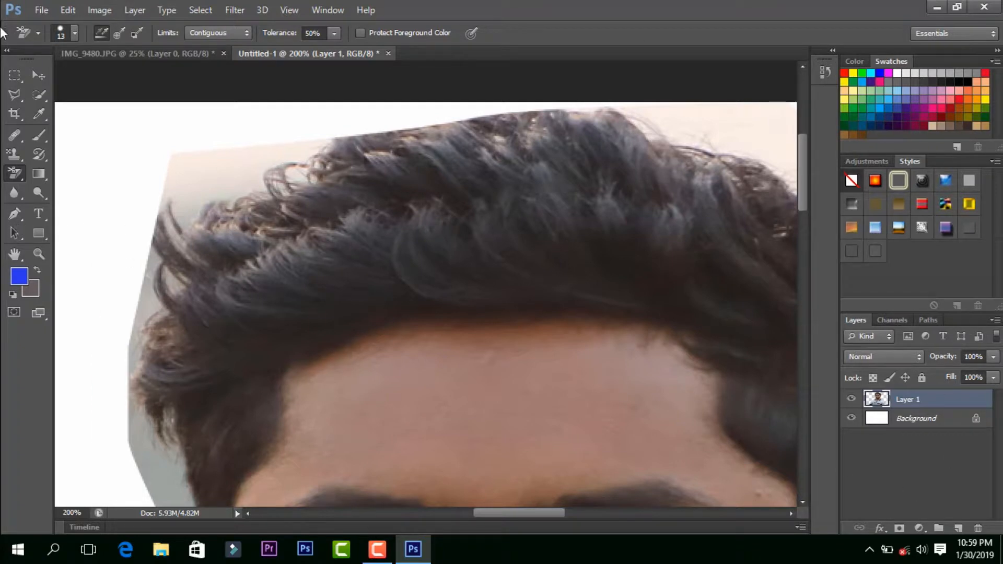
{"action": "left_click", "coordinate": [26, 172]}
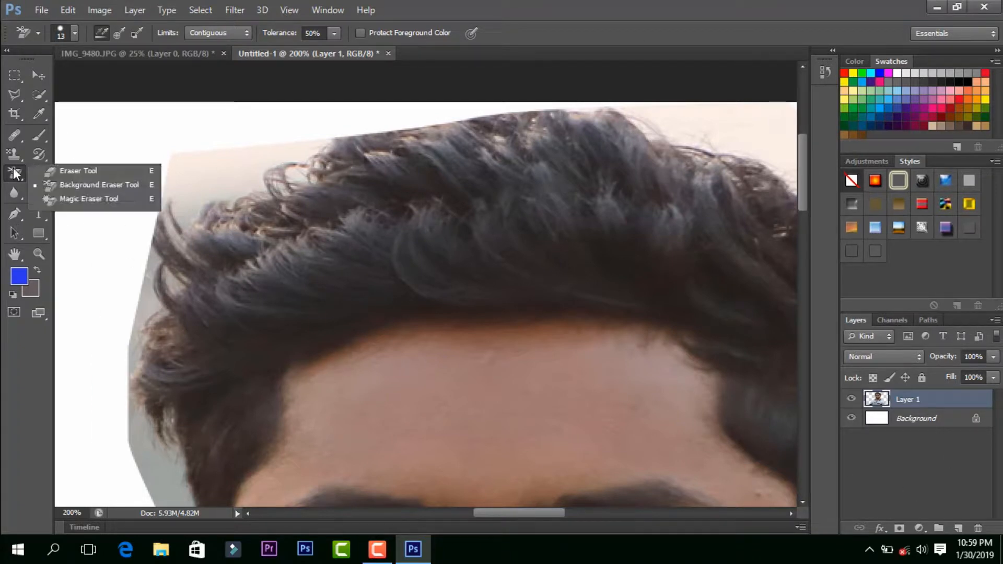
{"action": "left_click", "coordinate": [53, 167]}
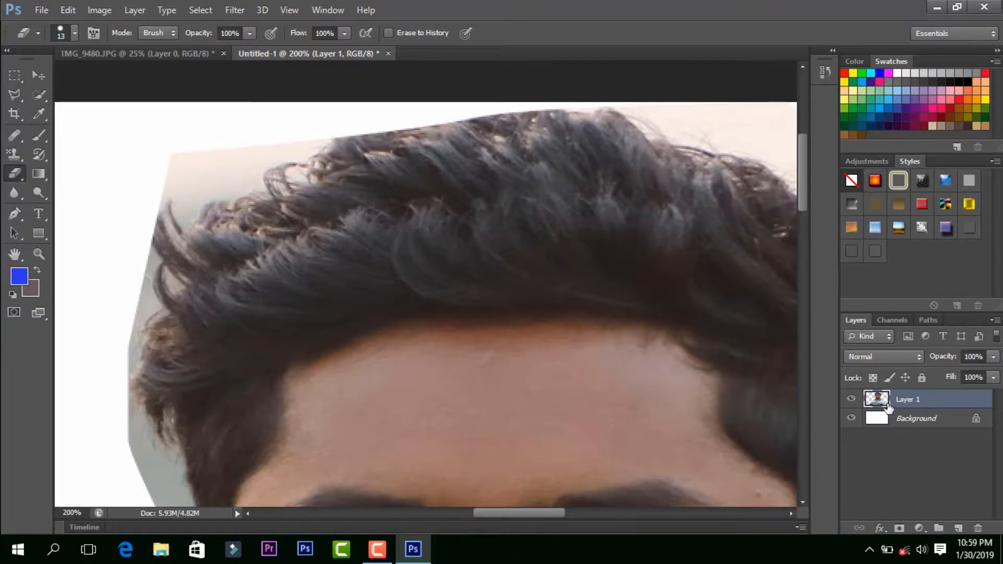
{"action": "left_click_drag", "start_coordinate": [152, 233], "coordinate": [151, 290]}
{"action": "left_click", "coordinate": [136, 284]}
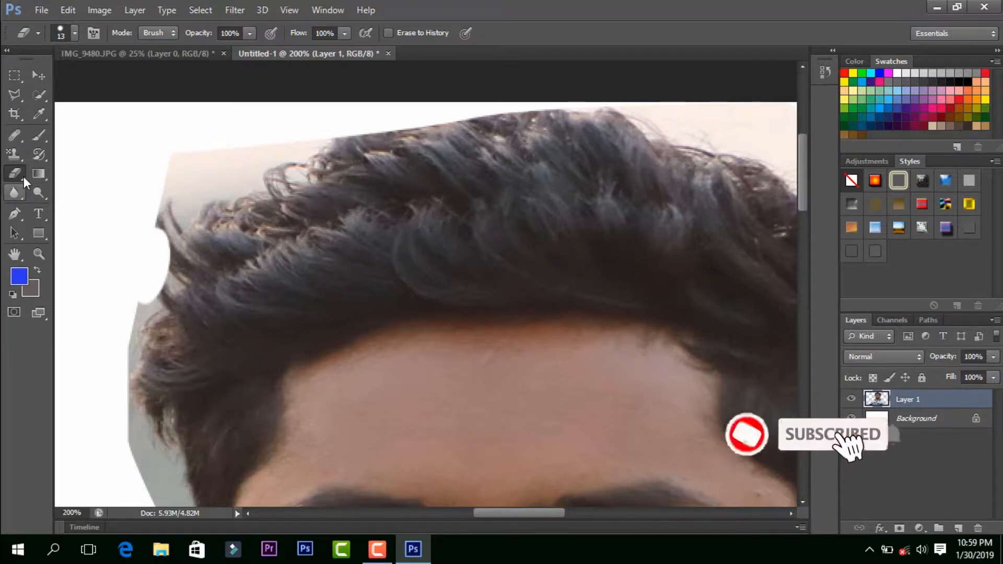
Step: Erase the grey fringe below that patch with the Background Eraser Tool at Contiguous limits and 50% tolerance
{"action": "left_click", "coordinate": [23, 177]}
{"action": "left_click", "coordinate": [57, 186]}
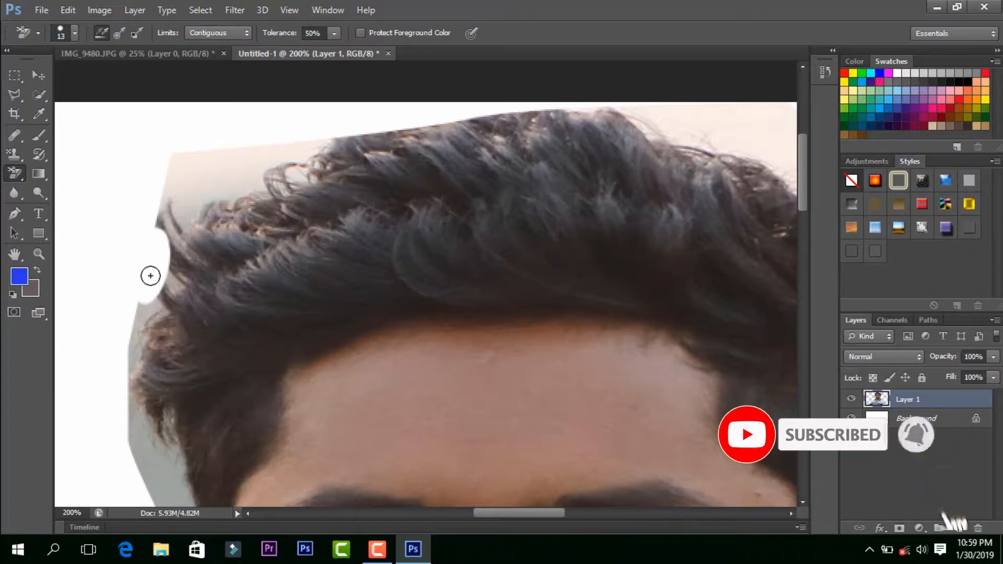
{"action": "mouse_move", "coordinate": [150, 277]}
{"action": "left_mouse_down"}
{"action": "mouse_move", "coordinate": [165, 302]}
{"action": "mouse_move", "coordinate": [142, 330]}
{"action": "mouse_move", "coordinate": [145, 366]}
{"action": "mouse_move", "coordinate": [143, 322]}
{"action": "mouse_move", "coordinate": [137, 389]}
{"action": "mouse_move", "coordinate": [137, 307]}
{"action": "mouse_move", "coordinate": [149, 372]}
{"action": "mouse_move", "coordinate": [166, 305]}
{"action": "mouse_move", "coordinate": [157, 350]}
{"action": "mouse_move", "coordinate": [154, 312]}
{"action": "mouse_move", "coordinate": [138, 354]}
{"action": "left_mouse_up"}
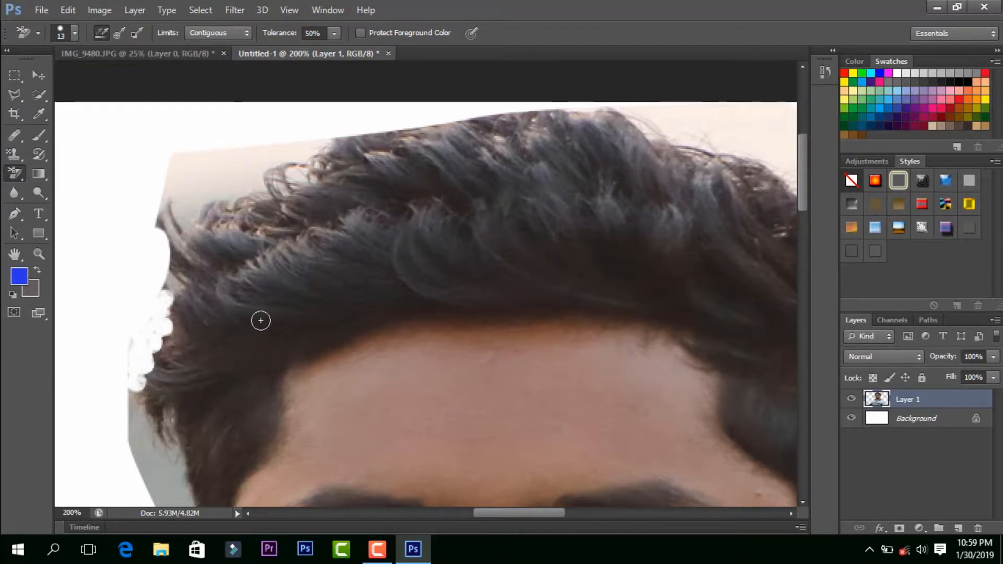
Step: Set the foreground colour to white (#ffffff) and remove more background beside the upper hair with the Background Eraser
{"action": "left_click", "coordinate": [27, 281]}
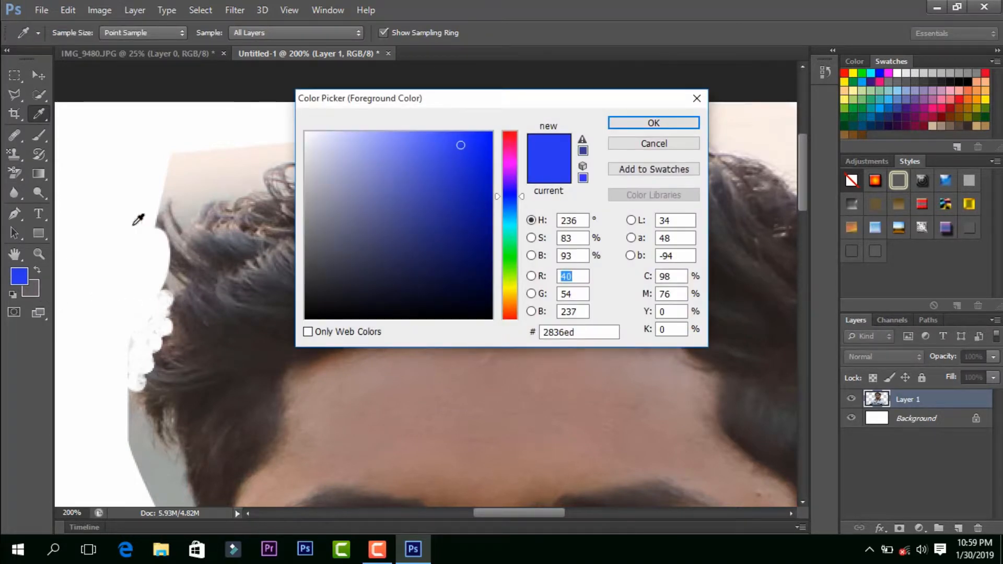
{"action": "left_click", "coordinate": [94, 166]}
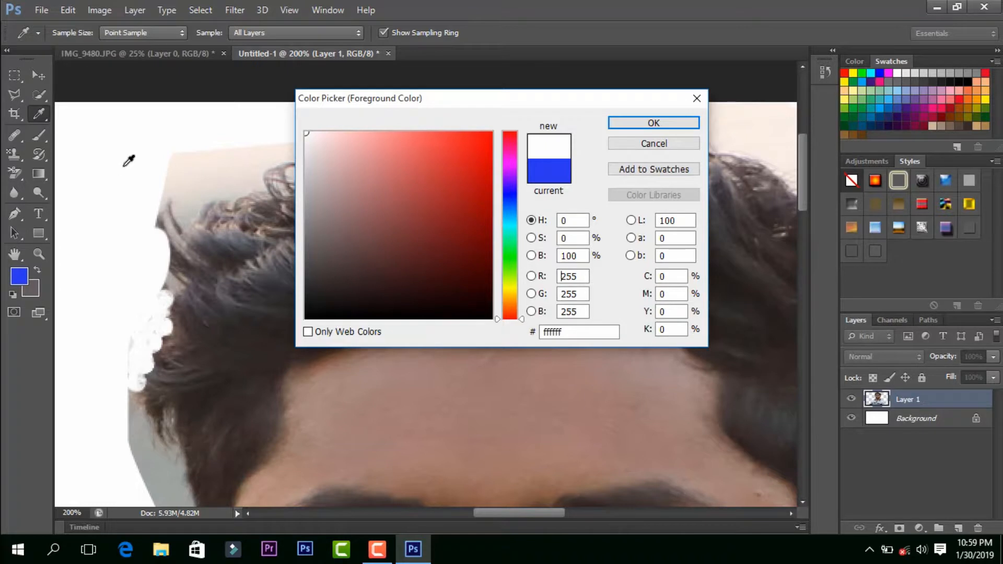
{"action": "left_click", "coordinate": [649, 124]}
{"action": "key", "text": "e"}
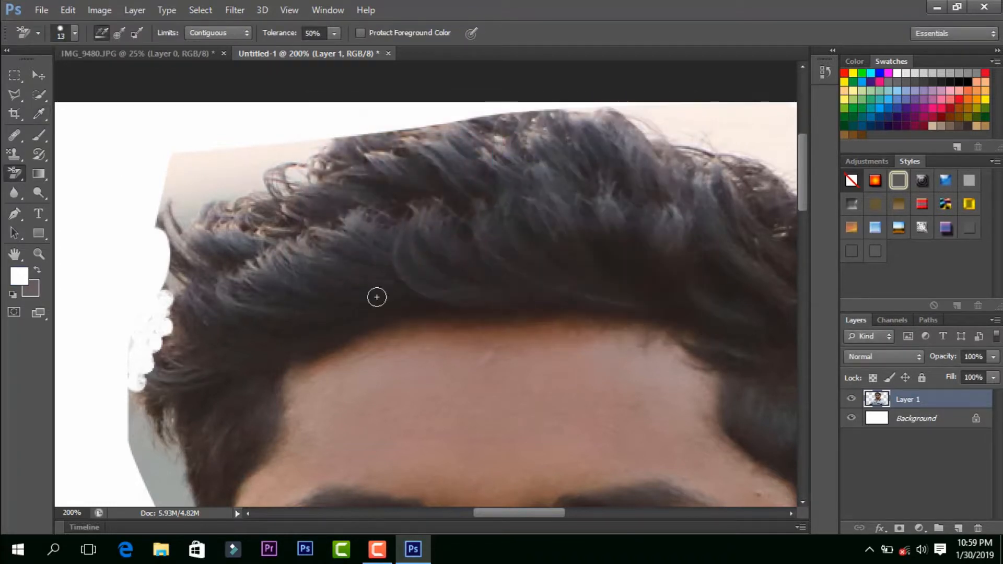
{"action": "mouse_move", "coordinate": [145, 244]}
{"action": "left_mouse_down"}
{"action": "mouse_move", "coordinate": [168, 208]}
{"action": "mouse_move", "coordinate": [161, 271]}
{"action": "left_mouse_up"}
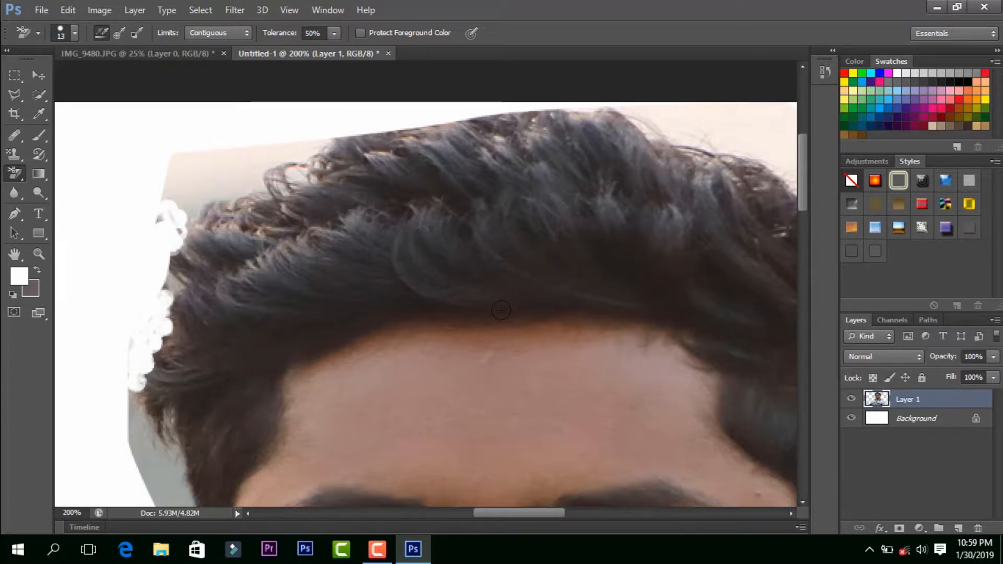
Step: Erase a patch of the white Background layer beside the hair with the Background Eraser
{"action": "left_click", "coordinate": [910, 422]}
{"action": "mouse_move", "coordinate": [148, 264]}
{"action": "left_mouse_down"}
{"action": "mouse_move", "coordinate": [176, 277]}
{"action": "mouse_move", "coordinate": [173, 269]}
{"action": "mouse_move", "coordinate": [146, 314]}
{"action": "mouse_move", "coordinate": [146, 279]}
{"action": "mouse_move", "coordinate": [158, 272]}
{"action": "mouse_move", "coordinate": [161, 308]}
{"action": "mouse_move", "coordinate": [188, 270]}
{"action": "mouse_move", "coordinate": [129, 284]}
{"action": "mouse_move", "coordinate": [138, 267]}
{"action": "mouse_move", "coordinate": [124, 245]}
{"action": "mouse_move", "coordinate": [110, 281]}
{"action": "mouse_move", "coordinate": [135, 170]}
{"action": "mouse_move", "coordinate": [138, 244]}
{"action": "mouse_move", "coordinate": [142, 166]}
{"action": "left_mouse_up"}
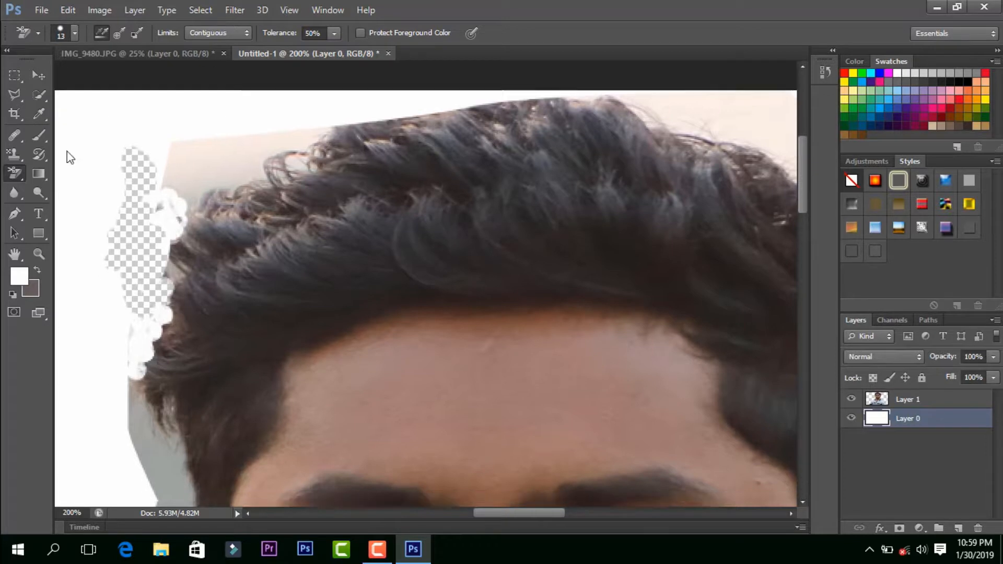
{"action": "scroll", "coordinate": [226, 307], "scroll_direction": "down", "scroll_amount": 5}
{"action": "scroll", "coordinate": [184, 205], "scroll_direction": "down", "scroll_amount": 3}
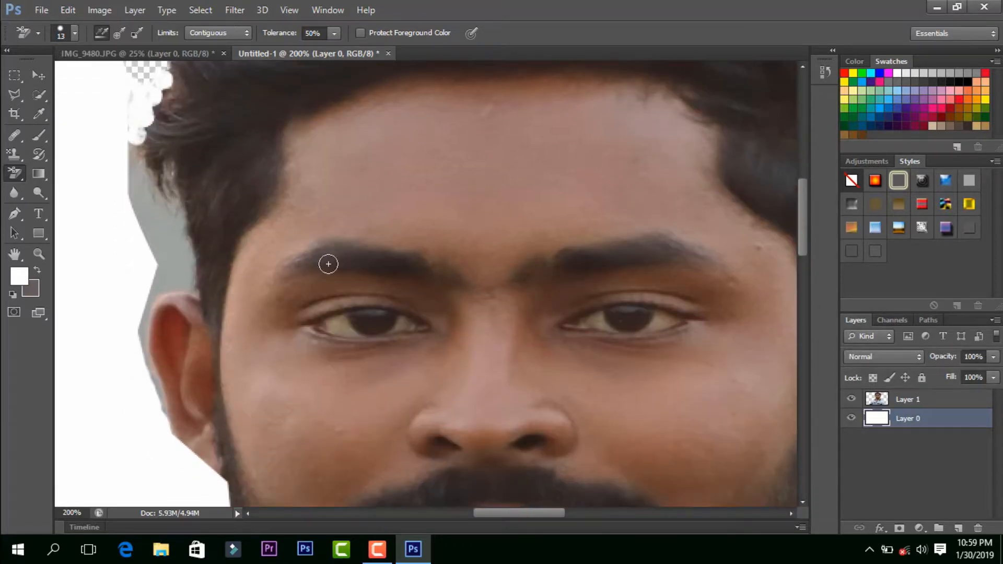
{"action": "scroll", "coordinate": [233, 240], "scroll_direction": "up", "scroll_amount": 3}
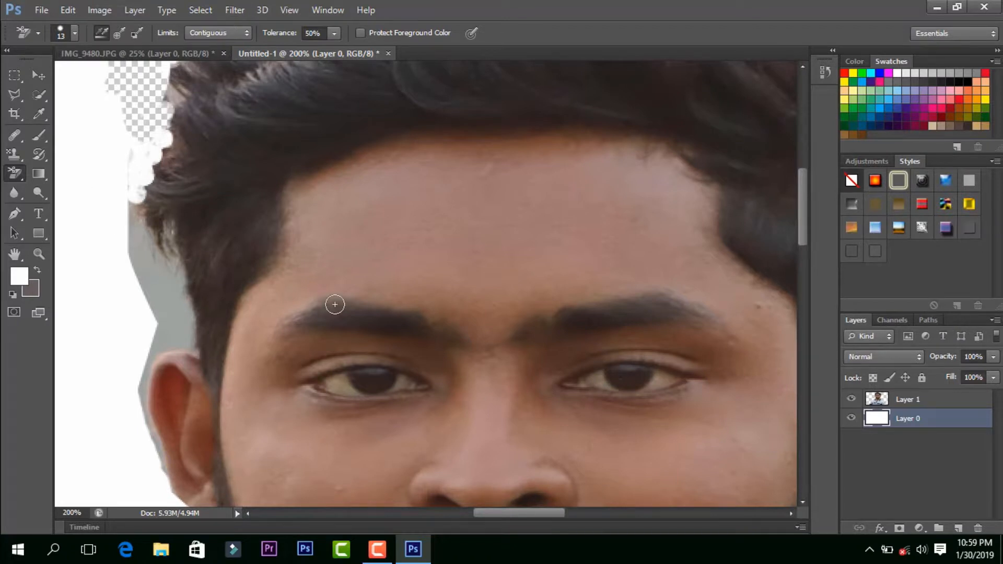
Step: Erase a small spot of the white Layer 0 beside the temple with the Background Eraser
{"action": "scroll", "coordinate": [335, 305], "scroll_direction": "up", "scroll_amount": 5}
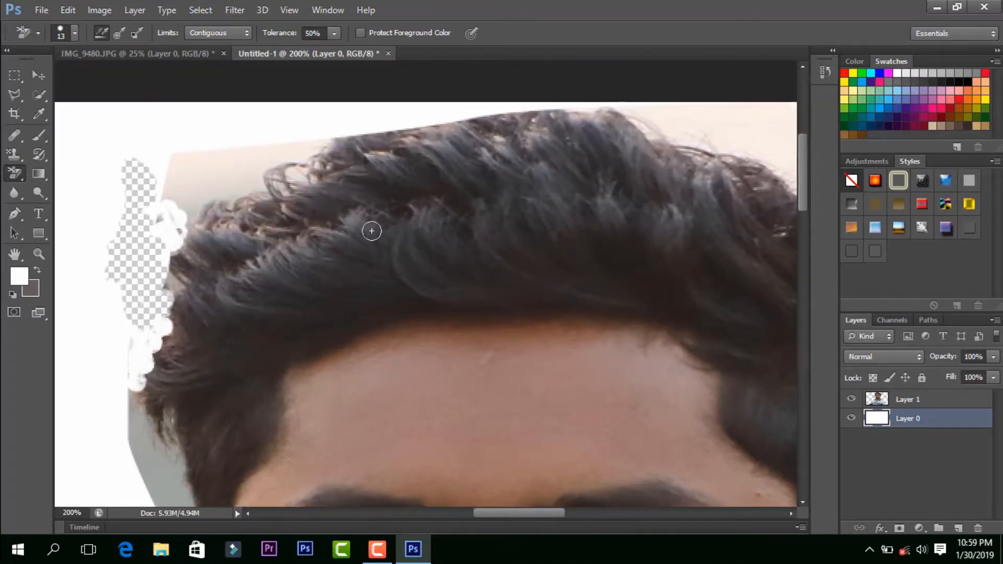
{"action": "scroll", "coordinate": [312, 271], "scroll_direction": "down", "scroll_amount": 4}
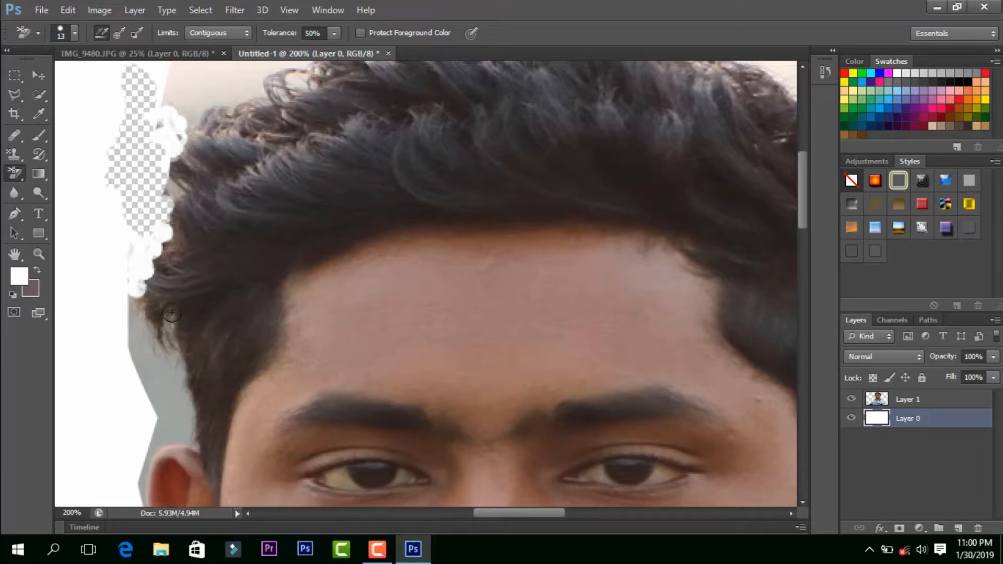
{"action": "left_click", "coordinate": [134, 375]}
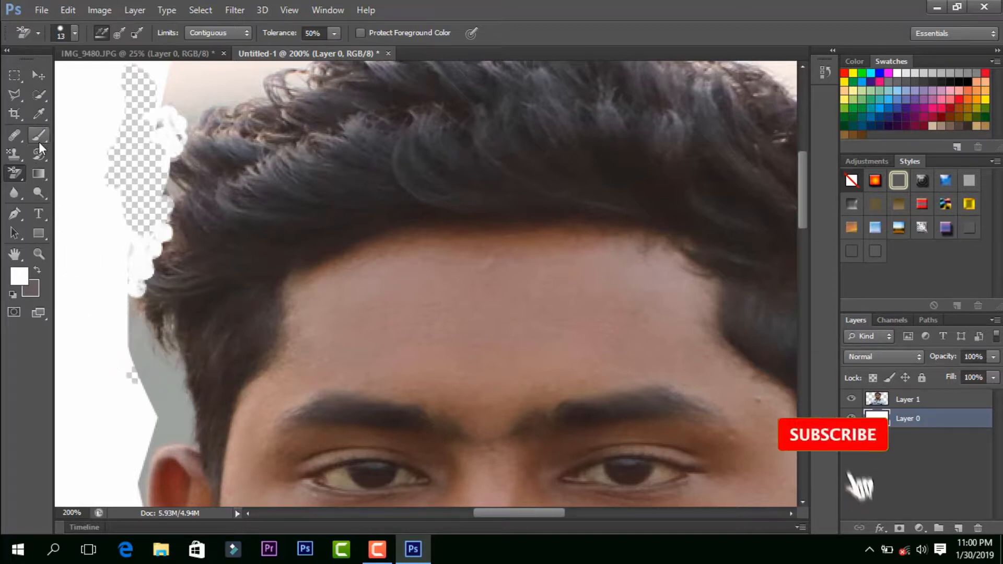
Step: Sample the grey background above the ear as the foreground colour and erase that fringe from Layer 1 with the Background Eraser
{"action": "left_click", "coordinate": [39, 119]}
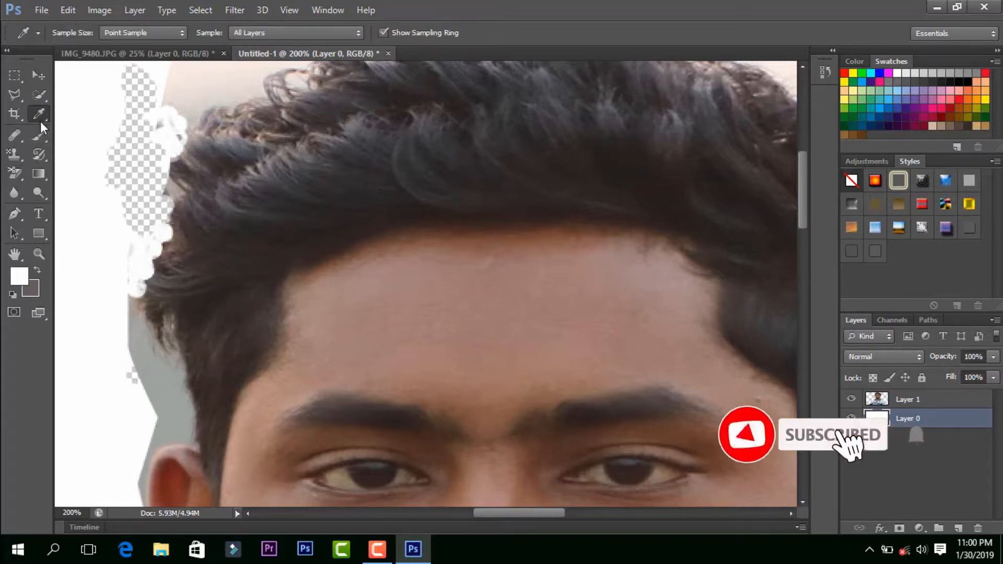
{"action": "left_click", "coordinate": [158, 361]}
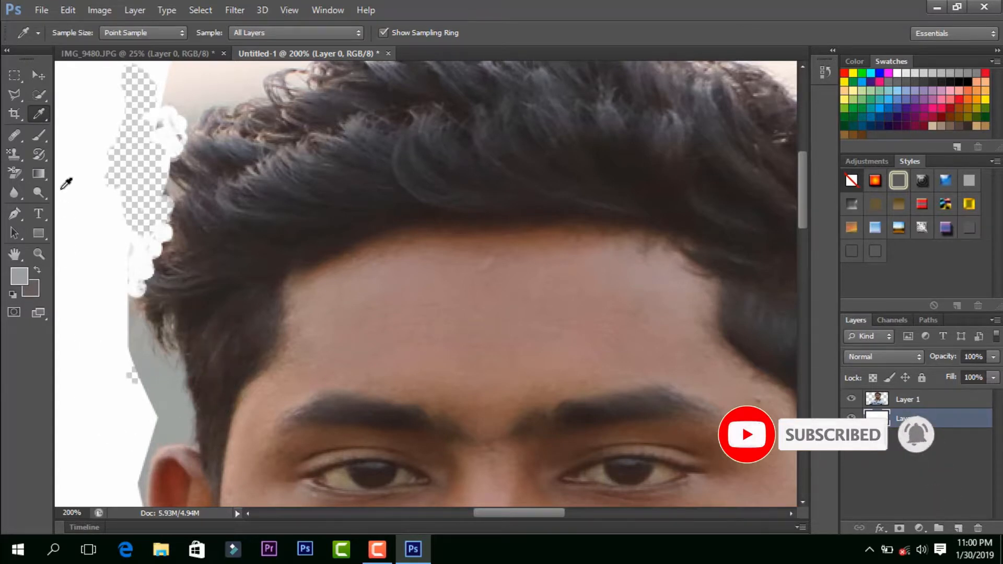
{"action": "right_click", "coordinate": [21, 169]}
{"action": "left_click", "coordinate": [77, 185]}
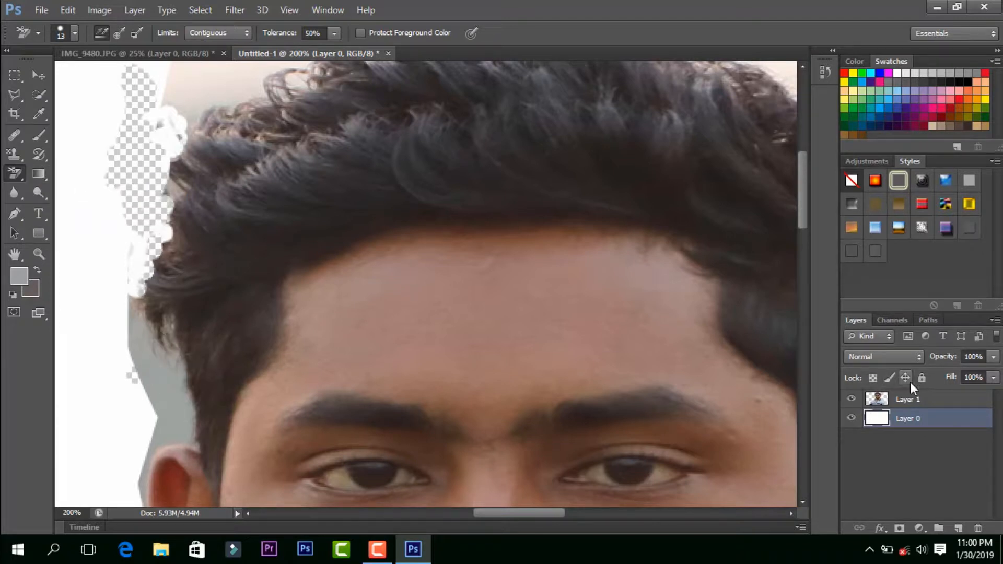
{"action": "left_click", "coordinate": [895, 401]}
{"action": "mouse_move", "coordinate": [188, 358]}
{"action": "left_mouse_down"}
{"action": "mouse_move", "coordinate": [177, 378]}
{"action": "mouse_move", "coordinate": [163, 363]}
{"action": "mouse_move", "coordinate": [154, 381]}
{"action": "mouse_move", "coordinate": [139, 320]}
{"action": "mouse_move", "coordinate": [140, 370]}
{"action": "mouse_move", "coordinate": [164, 396]}
{"action": "mouse_move", "coordinate": [148, 456]}
{"action": "mouse_move", "coordinate": [146, 369]}
{"action": "mouse_move", "coordinate": [125, 333]}
{"action": "left_mouse_up"}
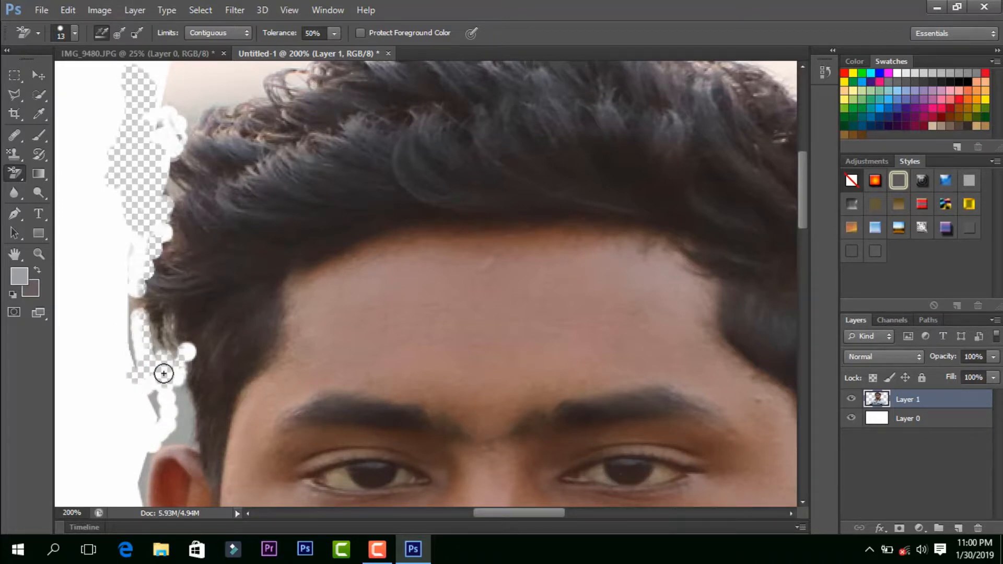
{"action": "scroll", "coordinate": [162, 365], "scroll_direction": "up", "scroll_amount": 1}
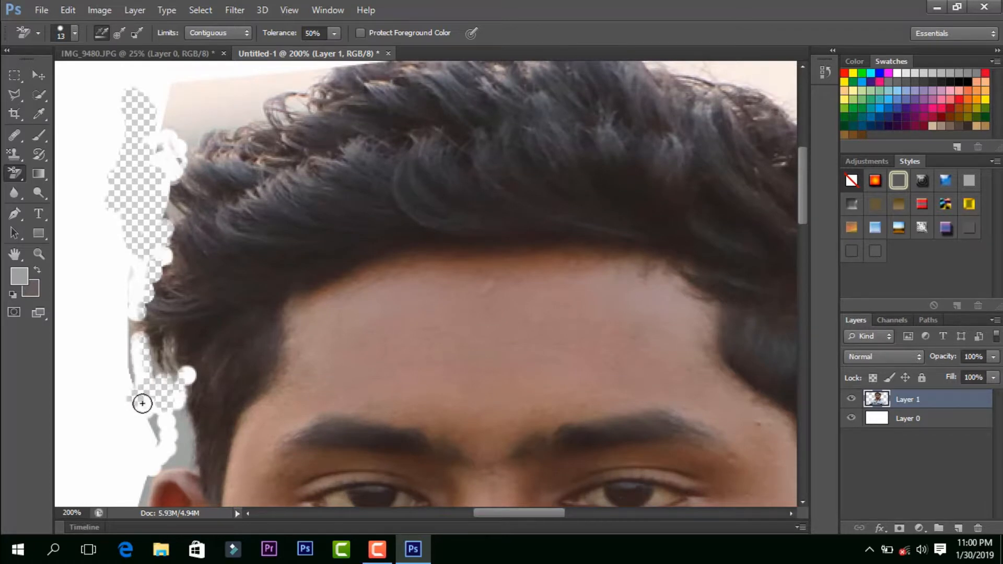
{"action": "left_click_drag", "start_coordinate": [134, 333], "coordinate": [132, 327]}
Step: Sample a new foreground colour at the hair edge and erase the white remnants beside the sideburn on Layer 0 with the Background Eraser
{"action": "left_click", "coordinate": [42, 116]}
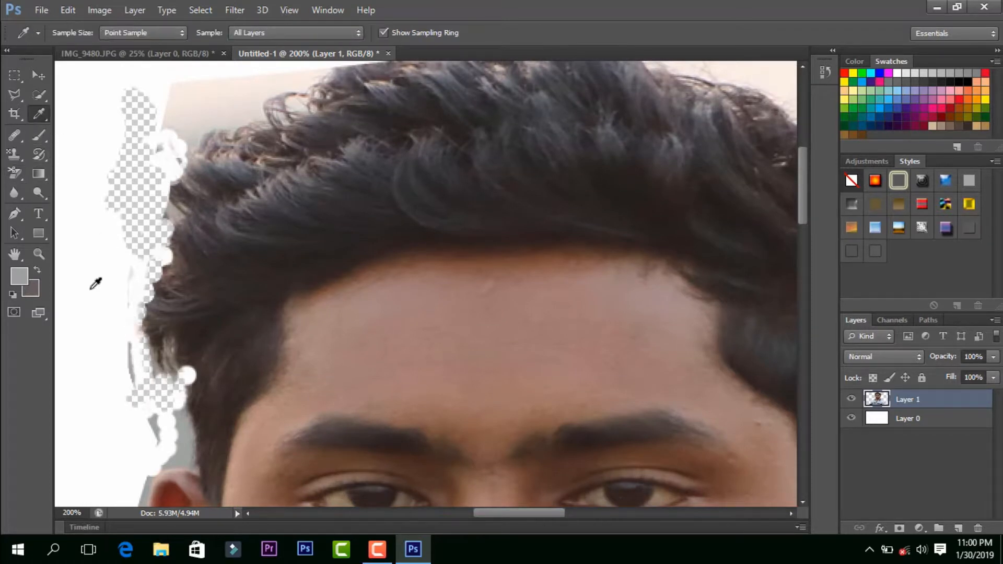
{"action": "left_click", "coordinate": [169, 397]}
{"action": "left_click", "coordinate": [165, 373]}
{"action": "left_click", "coordinate": [905, 421]}
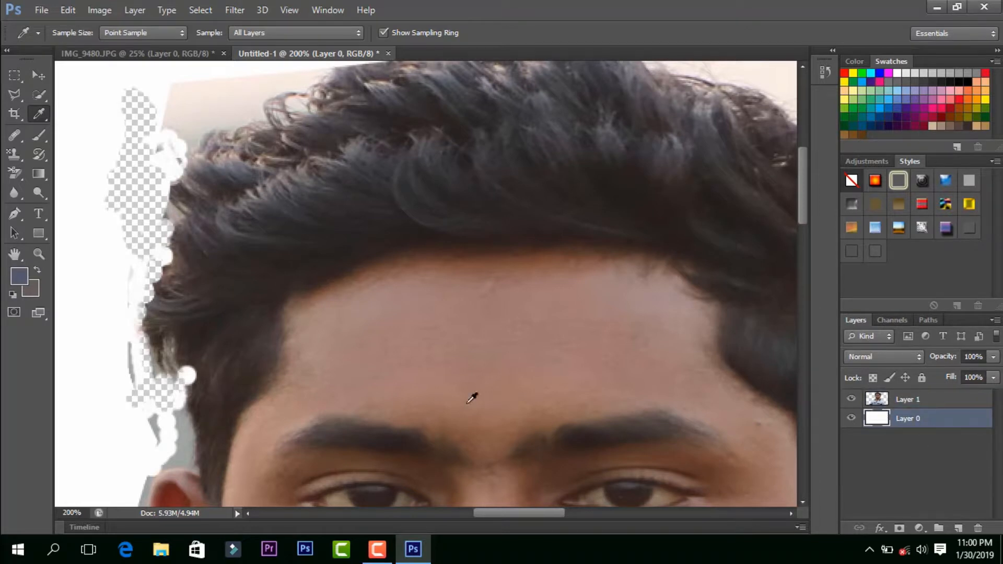
{"action": "left_click", "coordinate": [14, 176]}
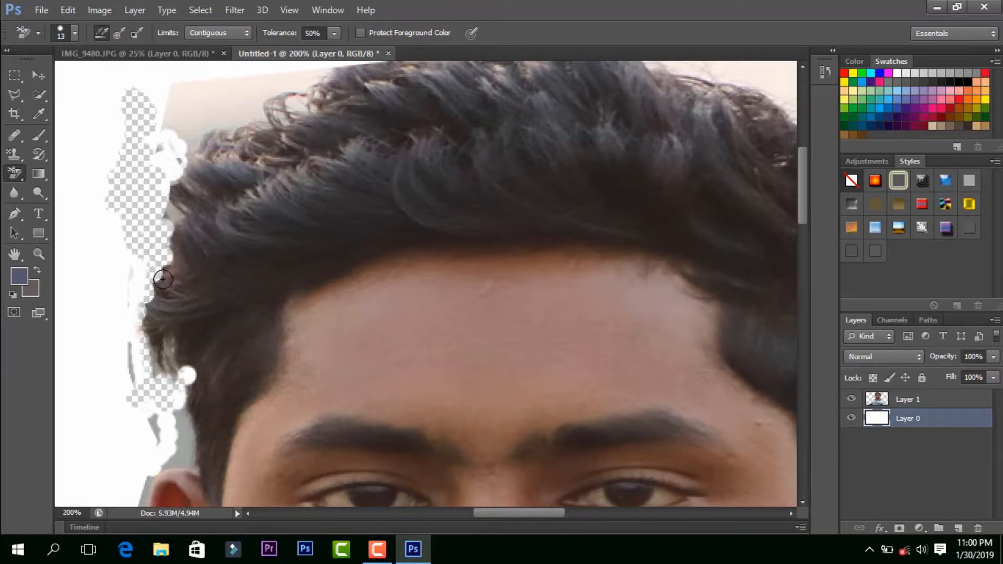
{"action": "mouse_move", "coordinate": [177, 390]}
{"action": "left_mouse_down"}
{"action": "mouse_move", "coordinate": [179, 402]}
{"action": "mouse_move", "coordinate": [182, 385]}
{"action": "left_mouse_up"}
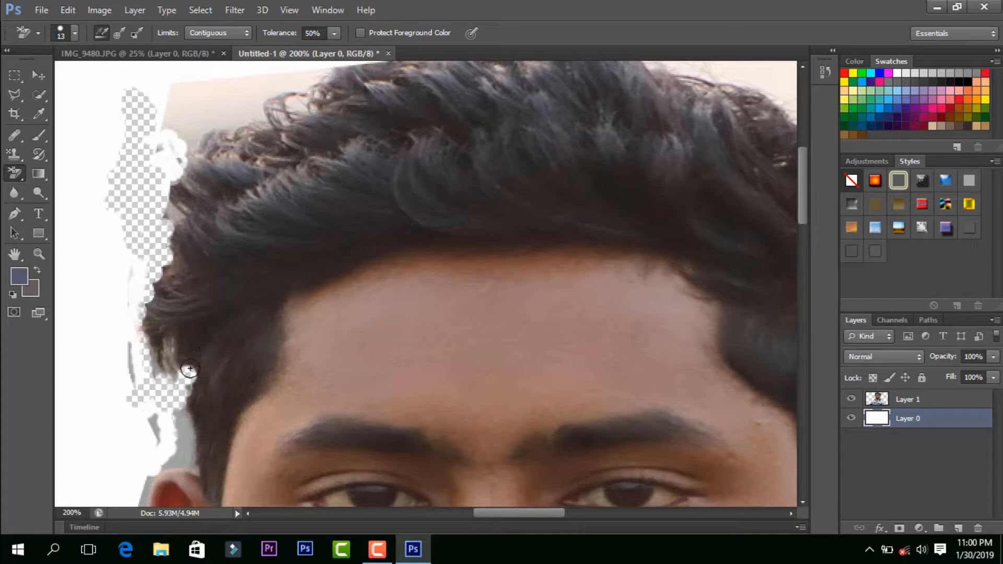
Step: Remove the white fill of Layer 0 with the Magic Eraser Tool at tolerance 32 with Contiguous enabled
{"action": "scroll", "coordinate": [280, 325], "scroll_direction": "up", "scroll_amount": 3}
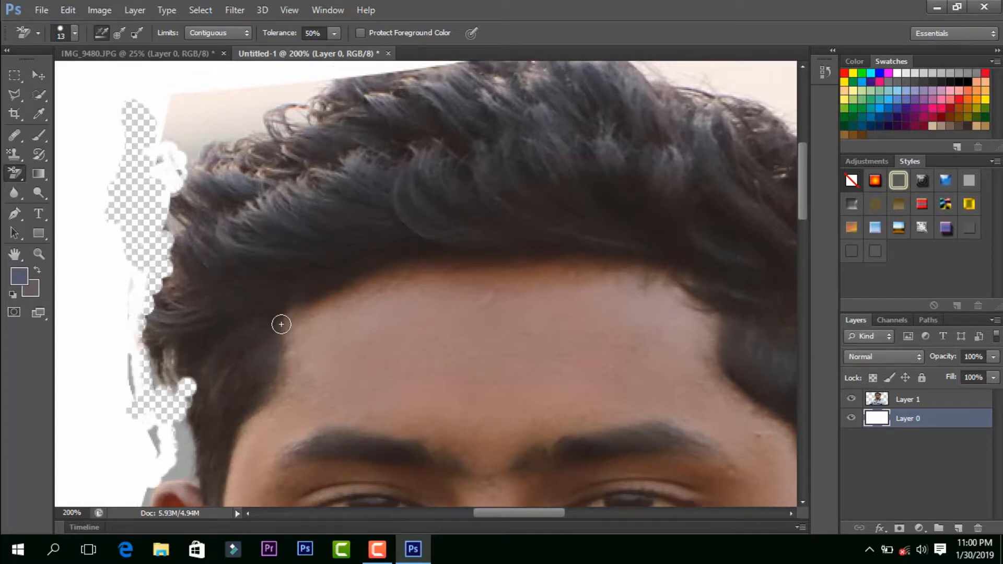
{"action": "left_click", "coordinate": [16, 175]}
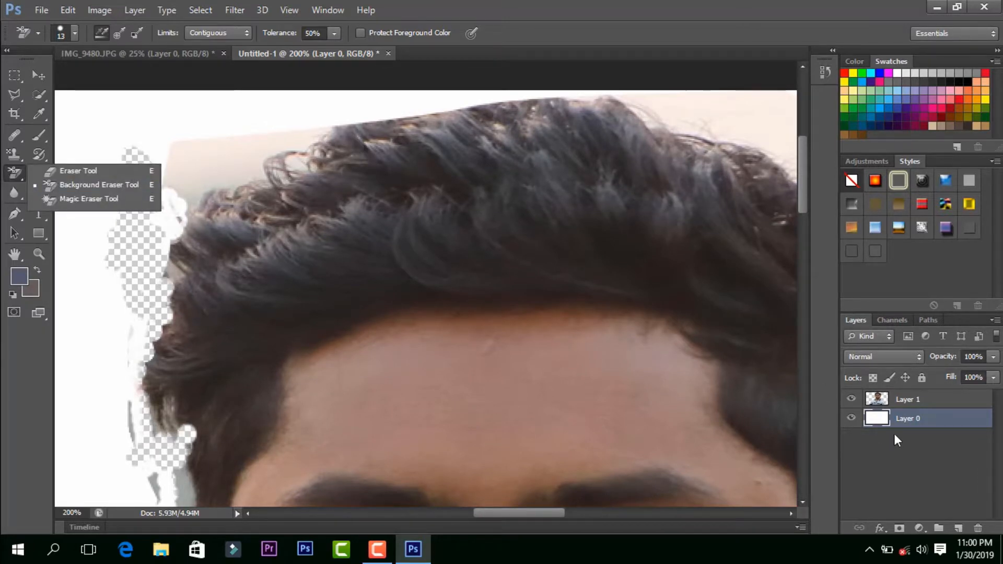
{"action": "left_click", "coordinate": [887, 423]}
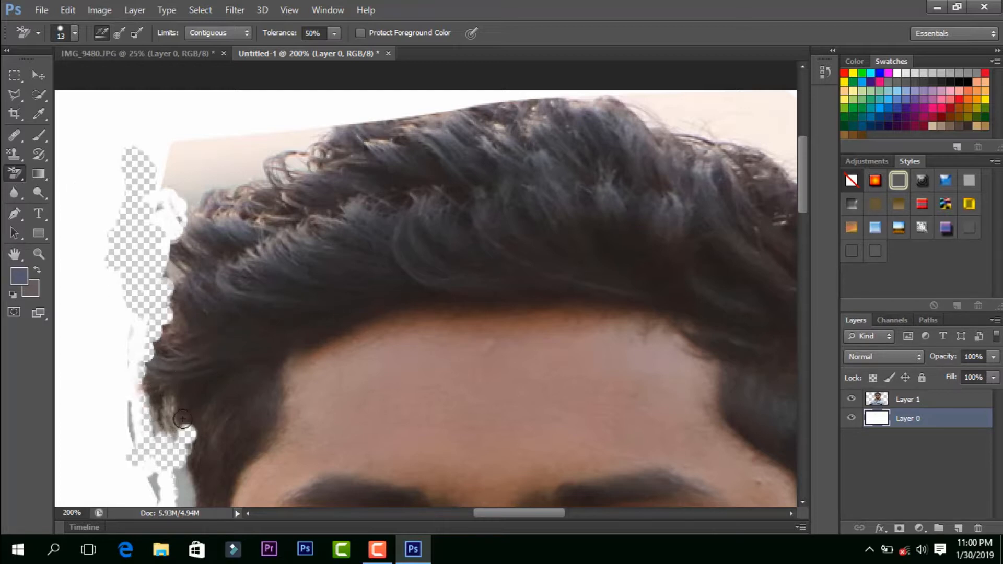
{"action": "scroll", "coordinate": [131, 285], "scroll_direction": "down", "scroll_amount": 2}
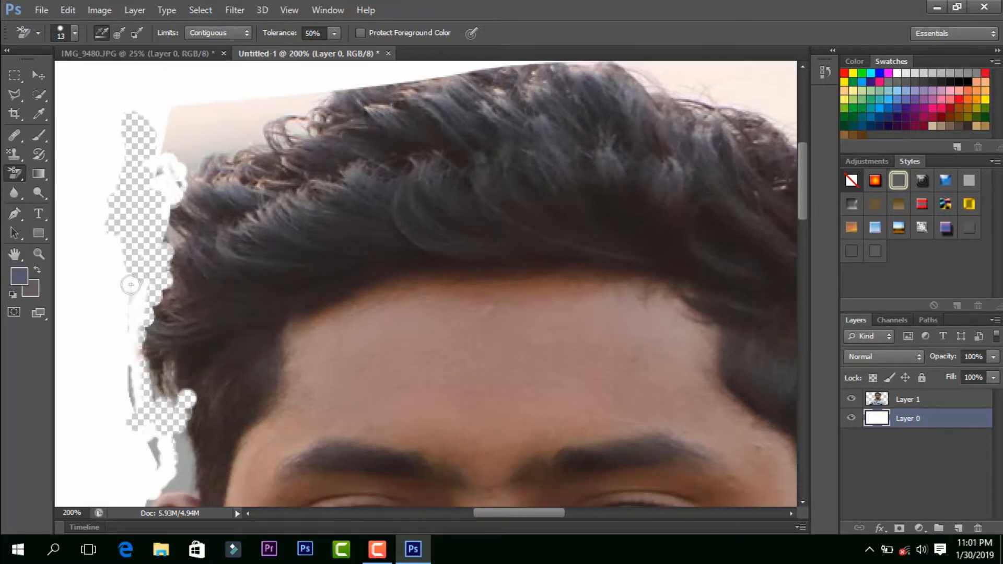
{"action": "right_click", "coordinate": [17, 174]}
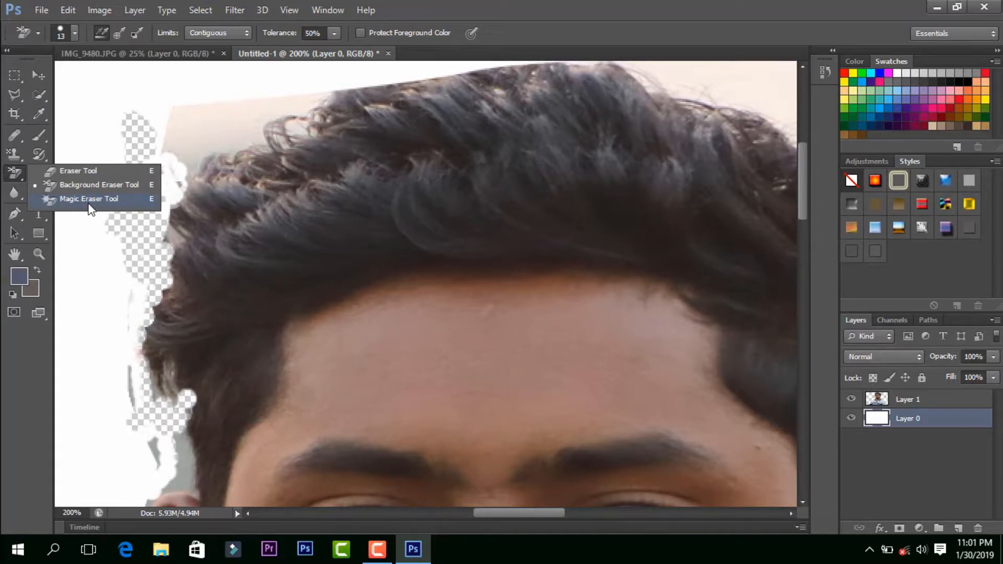
{"action": "left_click", "coordinate": [89, 199]}
{"action": "left_click", "coordinate": [209, 224]}
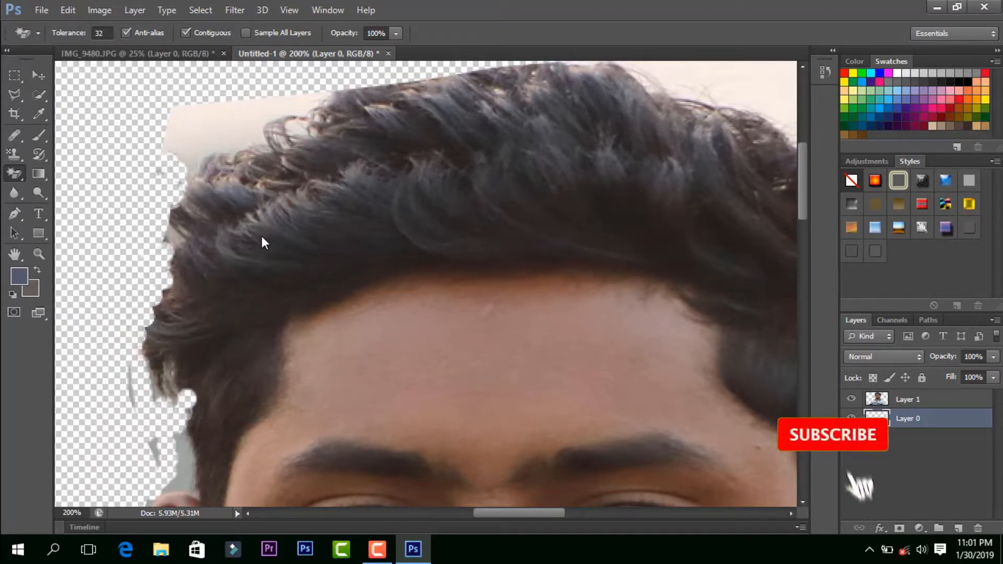
Step: Examine the cut-out's edges against the transparent background from hair to jaw, and the whole figure at 50% zoom
{"action": "scroll", "coordinate": [140, 235], "scroll_direction": "down", "scroll_amount": 4}
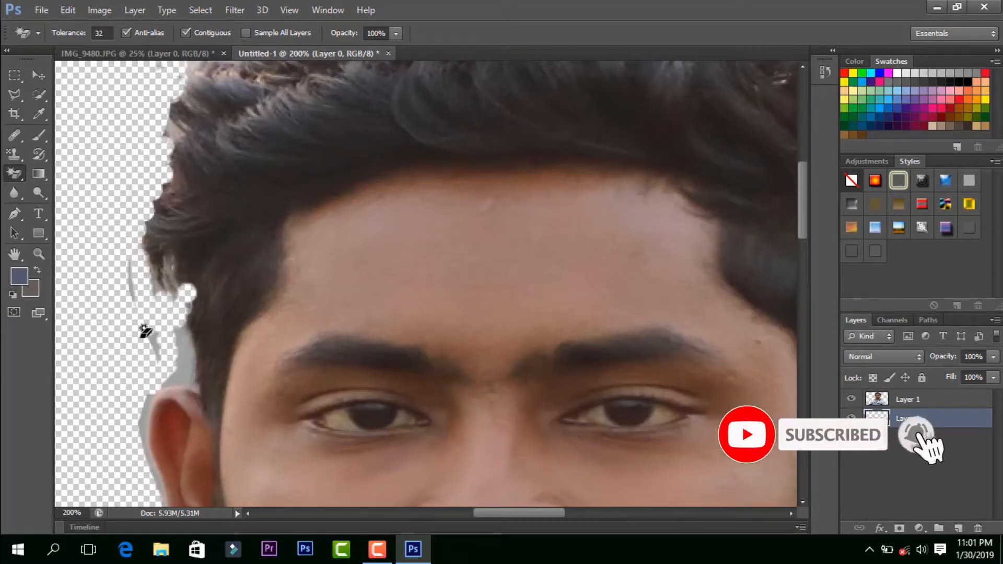
{"action": "scroll", "coordinate": [152, 327], "scroll_direction": "up", "scroll_amount": 7}
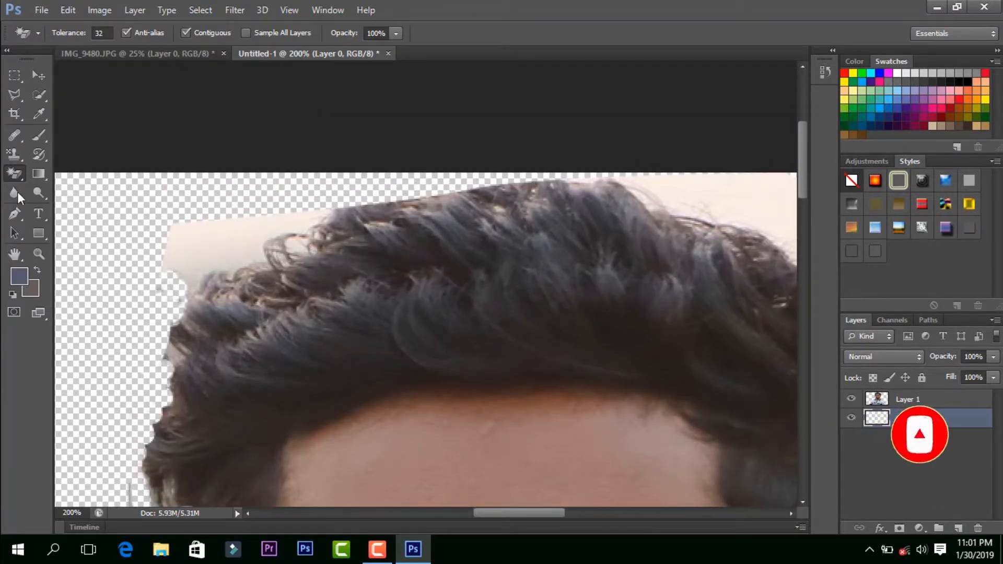
{"action": "left_click", "coordinate": [13, 174]}
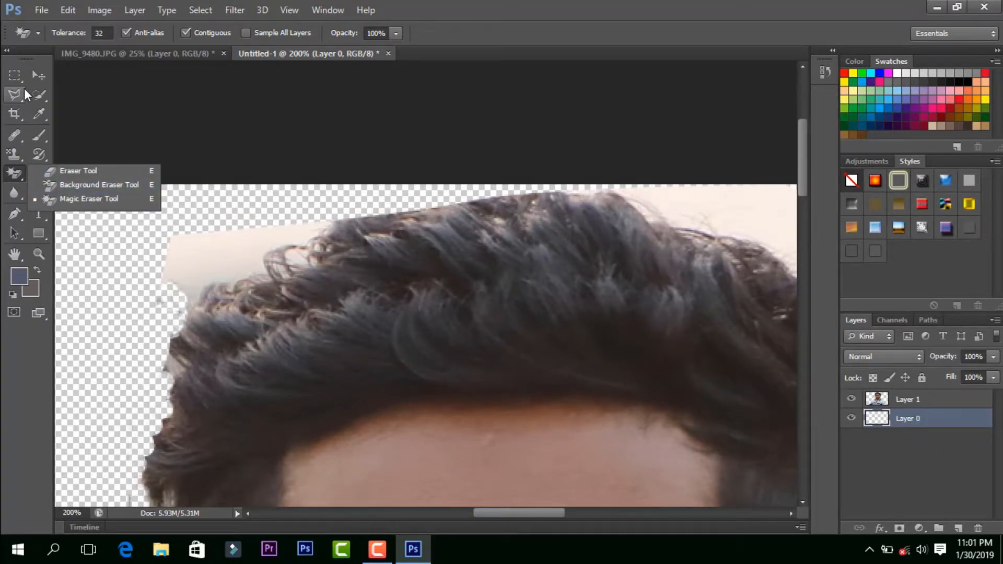
{"action": "left_click", "coordinate": [89, 202]}
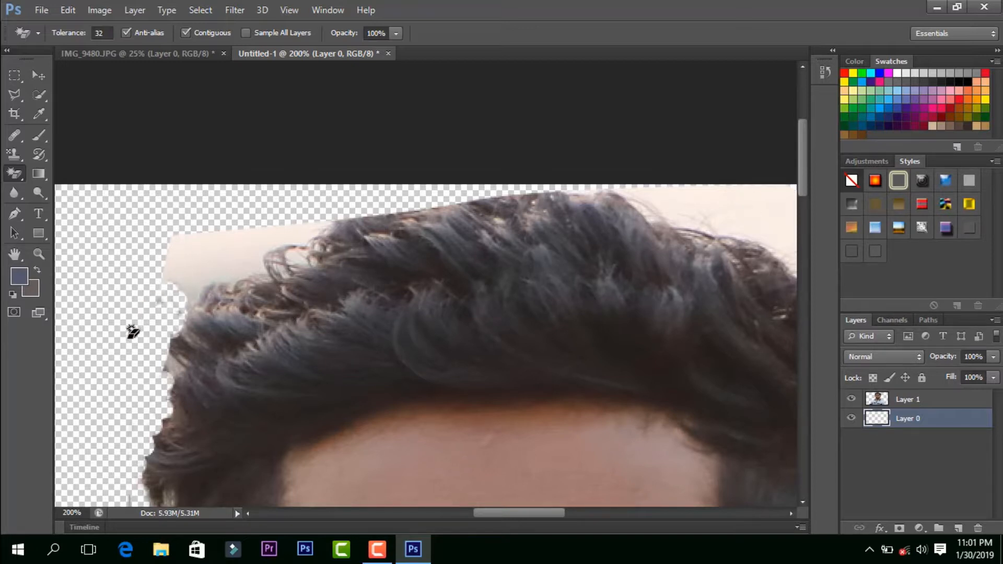
{"action": "scroll", "coordinate": [134, 332], "scroll_direction": "down", "scroll_amount": 3}
{"action": "scroll", "coordinate": [116, 340], "scroll_direction": "down", "scroll_amount": 10}
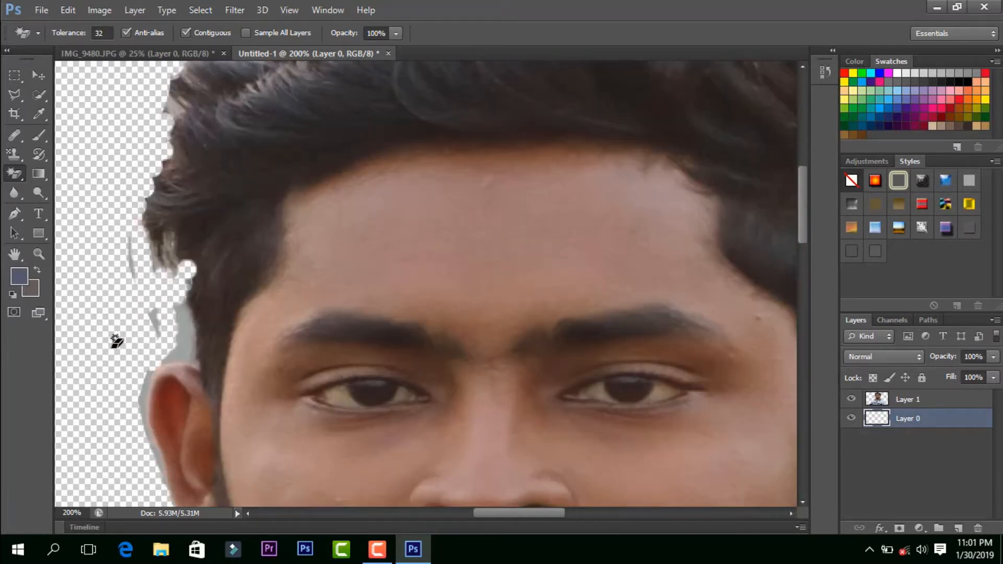
{"action": "scroll", "coordinate": [130, 430], "scroll_direction": "down", "scroll_amount": 5}
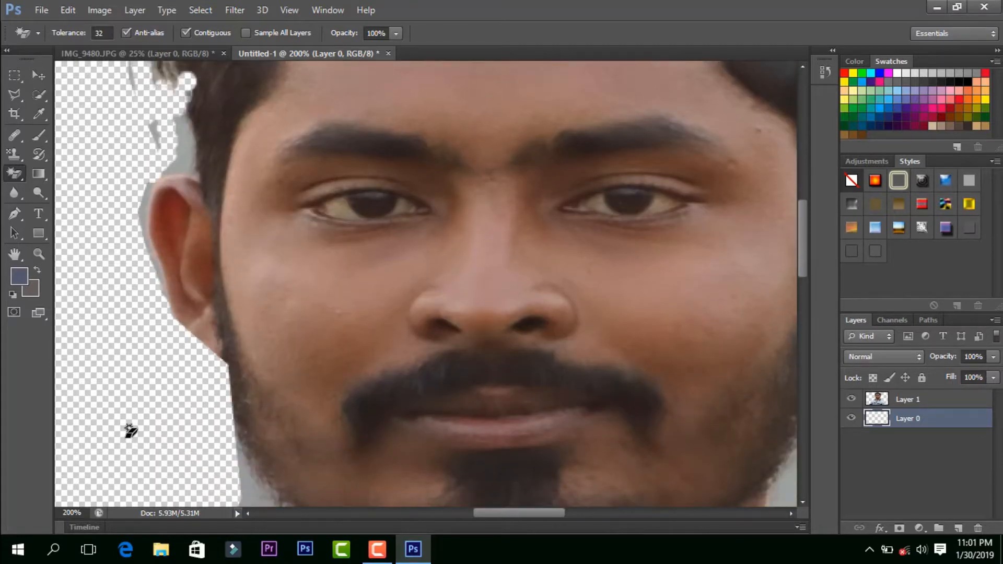
{"action": "key", "text": "ctrl+minus"}
{"action": "key", "text": "ctrl+minus"}
{"action": "key", "text": "ctrl+minus"}
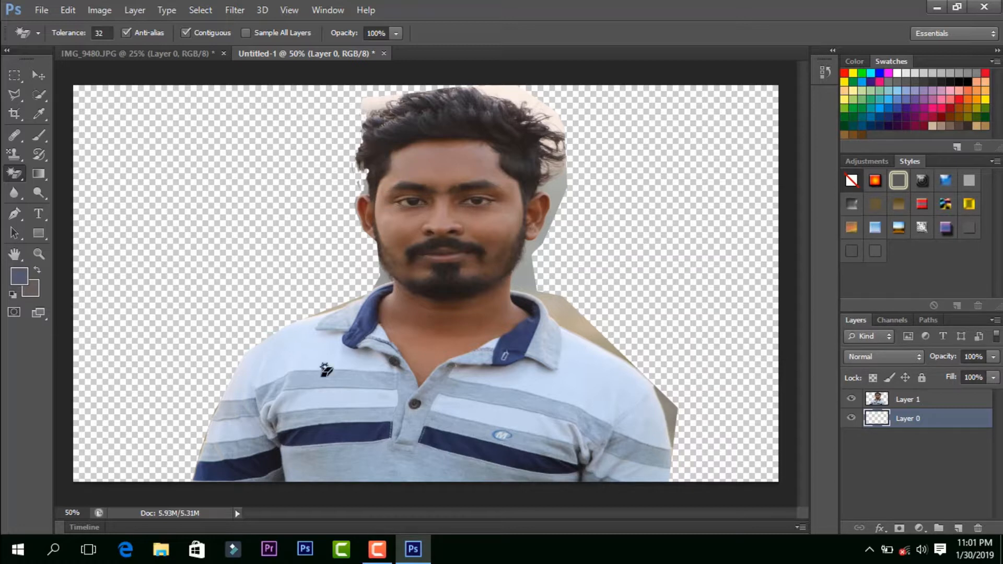
{"action": "right_click", "coordinate": [15, 178]}
{"action": "left_click", "coordinate": [14, 175]}
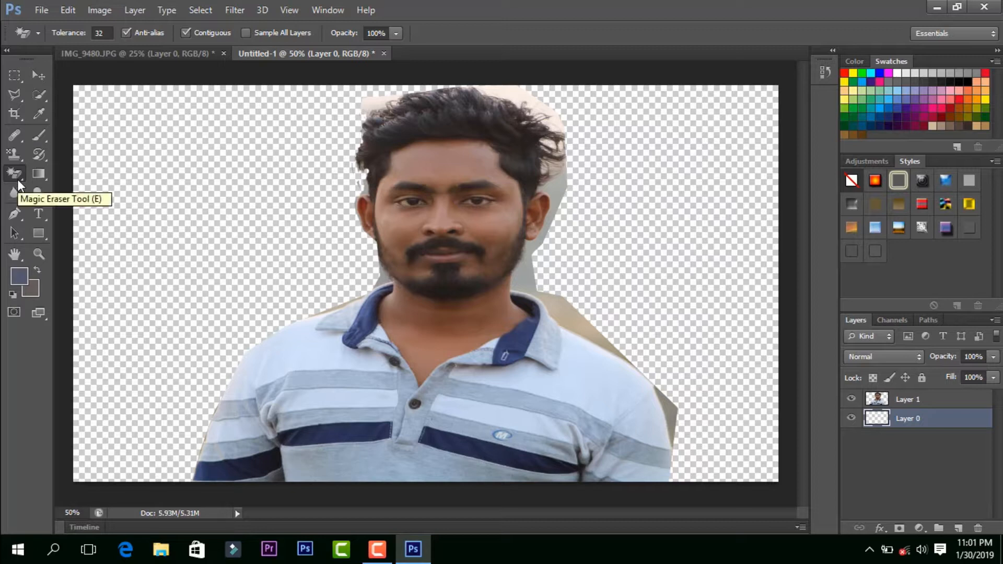
{"action": "left_click", "coordinate": [43, 173]}
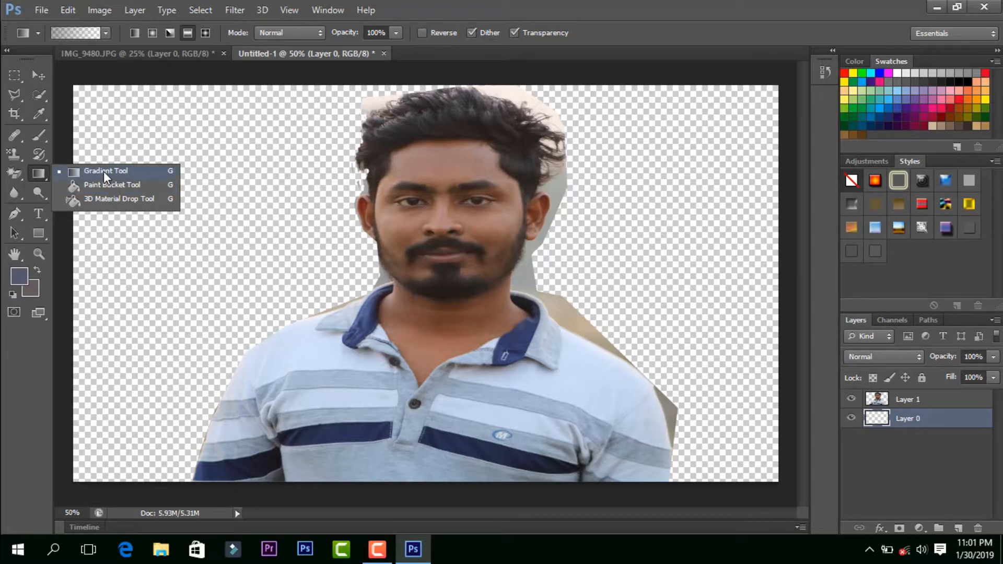
{"action": "left_click", "coordinate": [38, 175]}
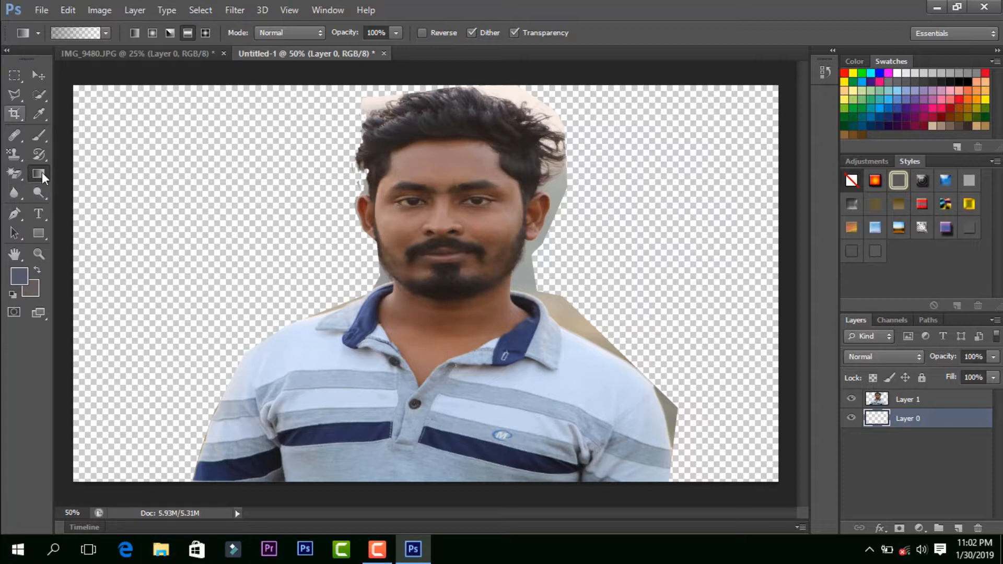
Step: Activate the Blur Tool and switch to the IMG_9480.JPG document
{"action": "left_click", "coordinate": [18, 196]}
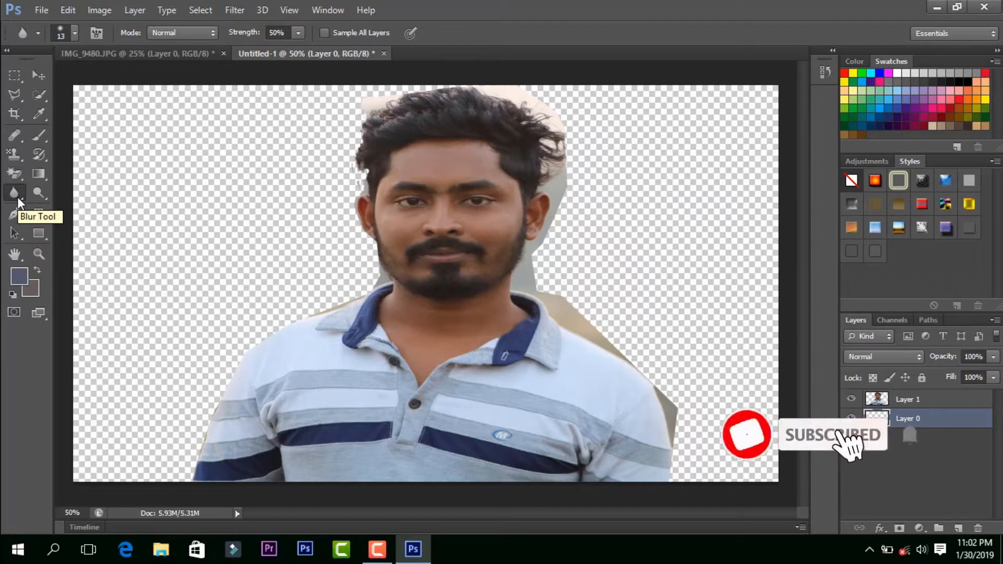
{"action": "right_click", "coordinate": [18, 197]}
{"action": "left_click", "coordinate": [134, 52]}
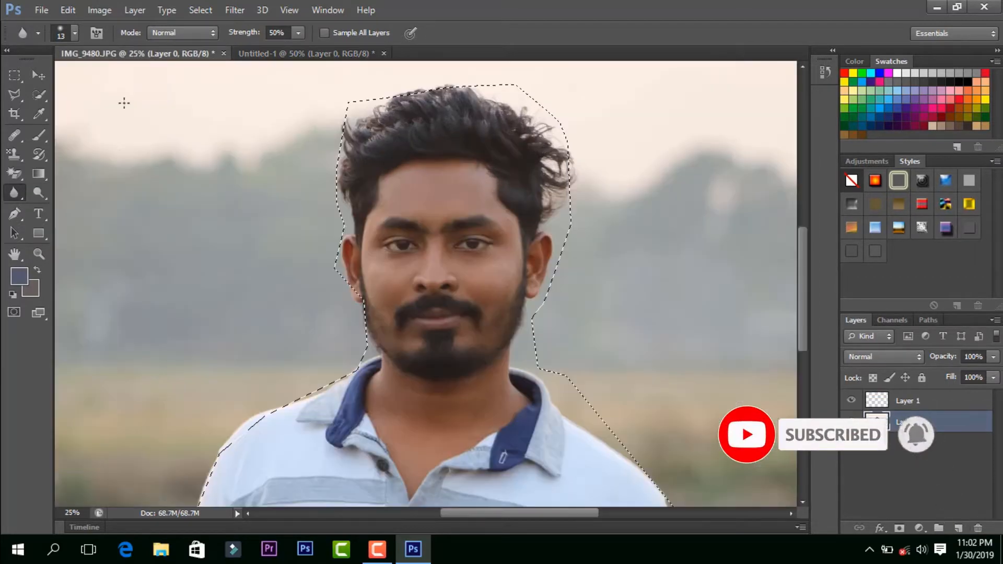
{"action": "right_click", "coordinate": [16, 193]}
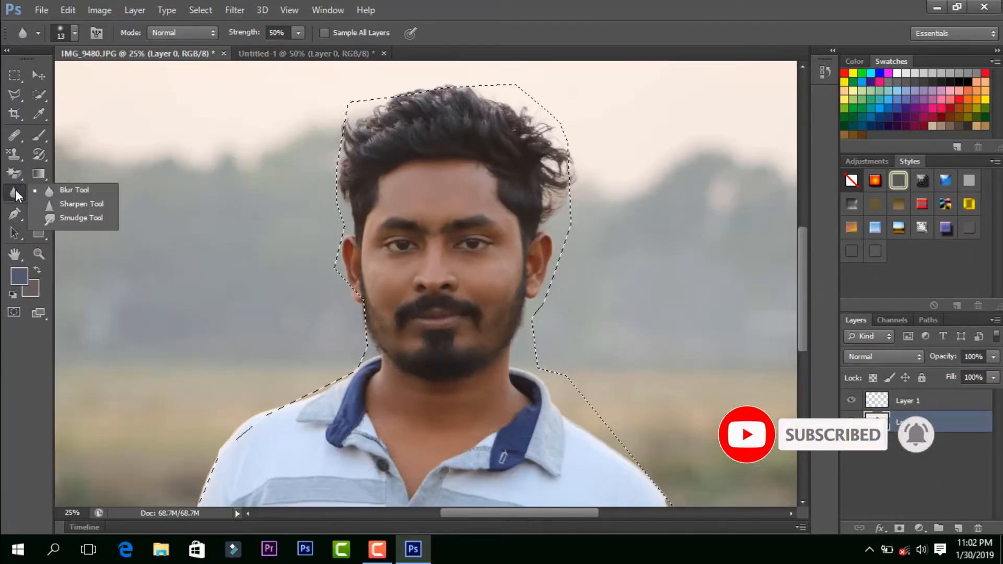
{"action": "left_click", "coordinate": [74, 192]}
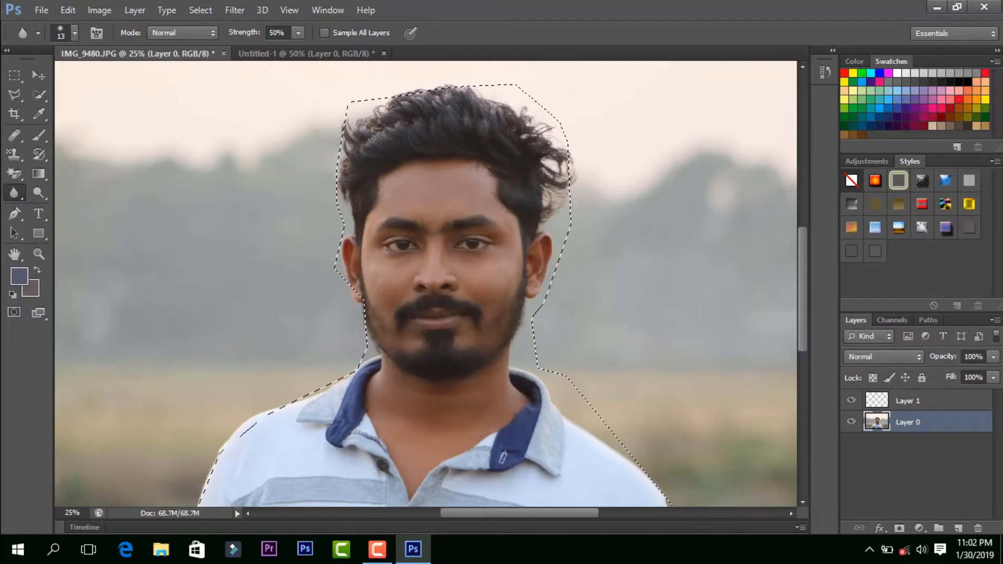
Step: Open the _DSC6196 photo from the Desktop, discarding its embedded colour profile
{"action": "left_click", "coordinate": [328, 55]}
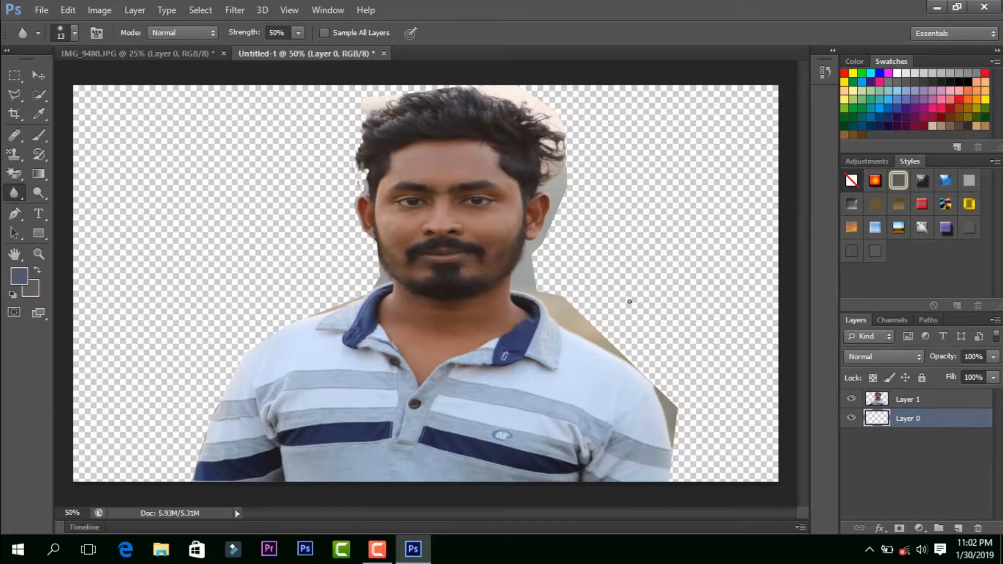
{"action": "left_click", "coordinate": [48, 8]}
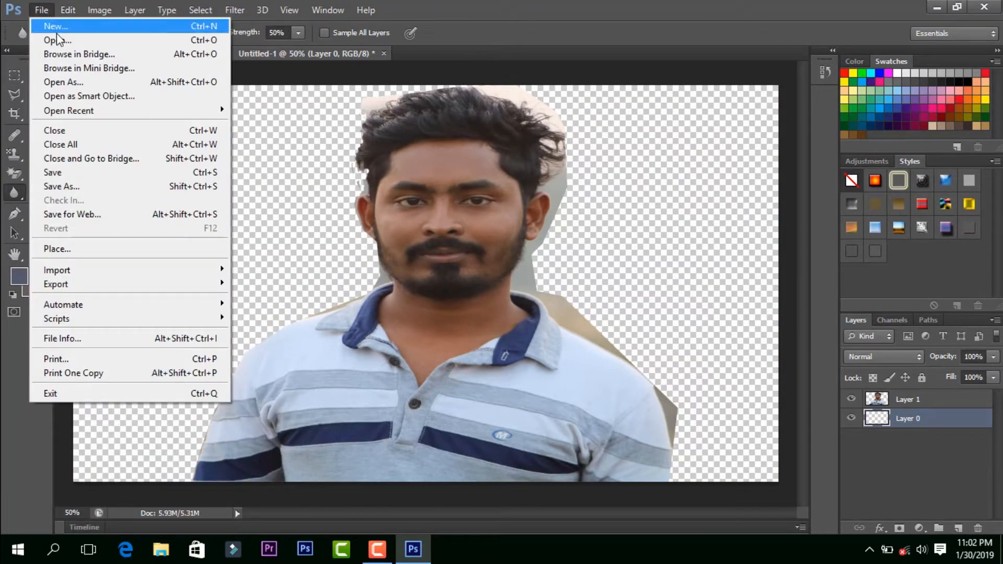
{"action": "left_click", "coordinate": [59, 39]}
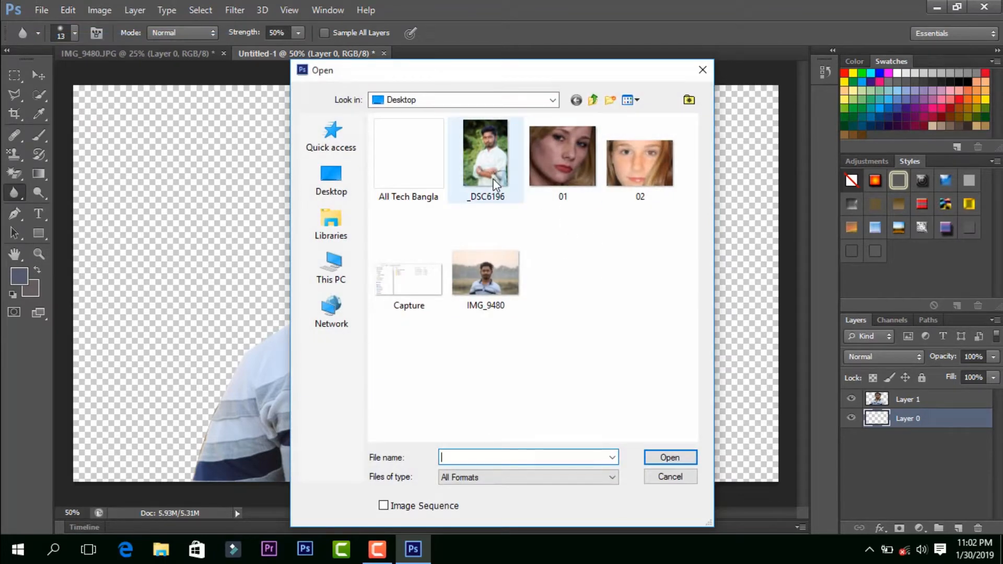
{"action": "double_click", "coordinate": [485, 157]}
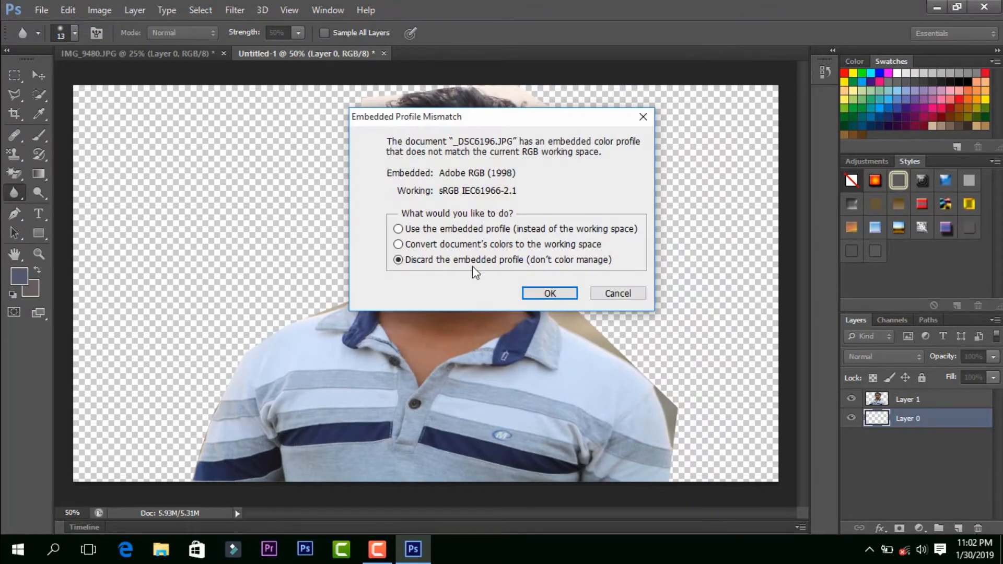
{"action": "left_click", "coordinate": [560, 295]}
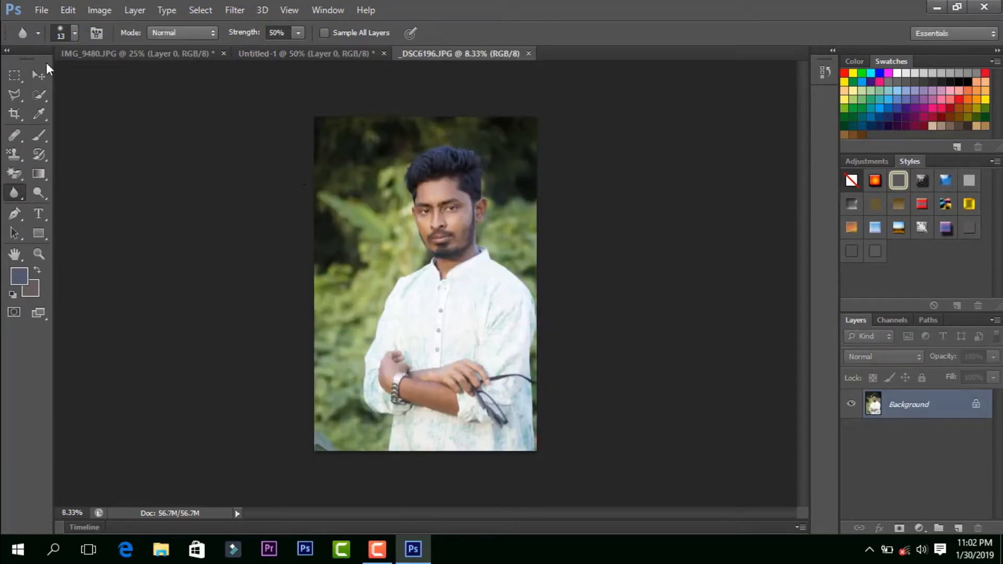
Step: Copy the cut-out man on Layer 1 of Untitled-1 into the _DSC6196.JPG document with the Move Tool
{"action": "left_click", "coordinate": [258, 57]}
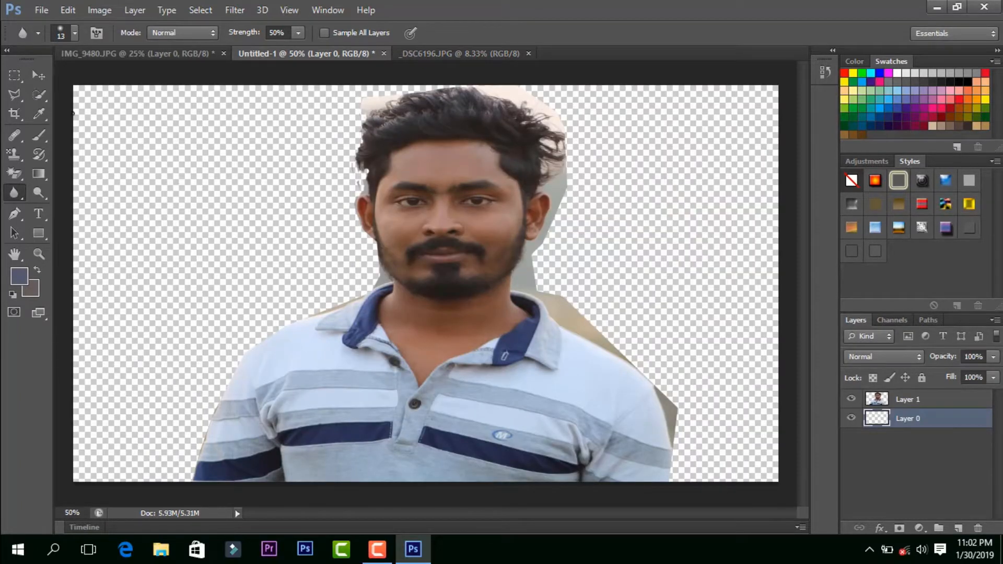
{"action": "left_click", "coordinate": [39, 77]}
{"action": "left_click_drag", "start_coordinate": [439, 190], "coordinate": [443, 167]}
{"action": "left_click", "coordinate": [910, 401]}
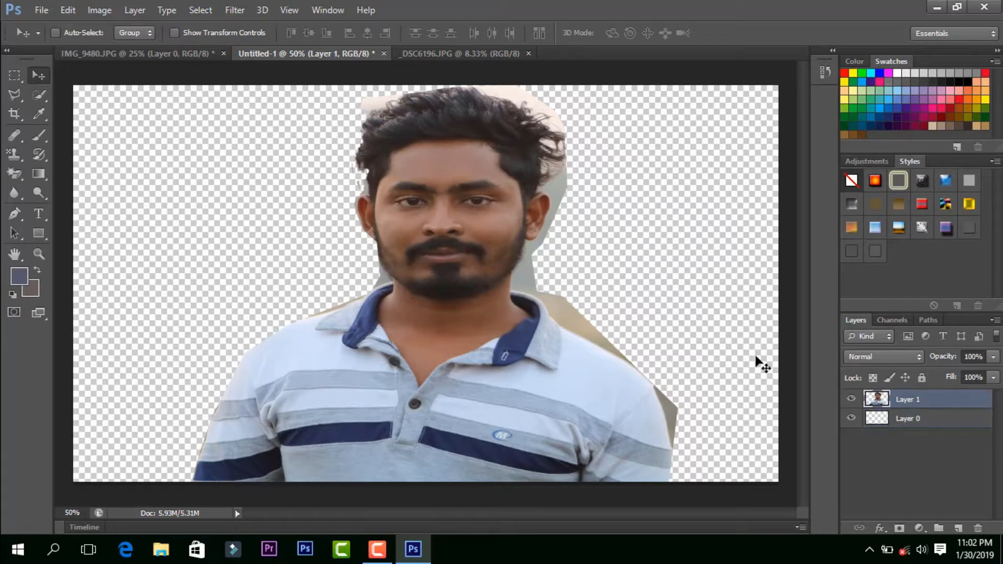
{"action": "left_click_drag", "start_coordinate": [423, 260], "coordinate": [381, 265]}
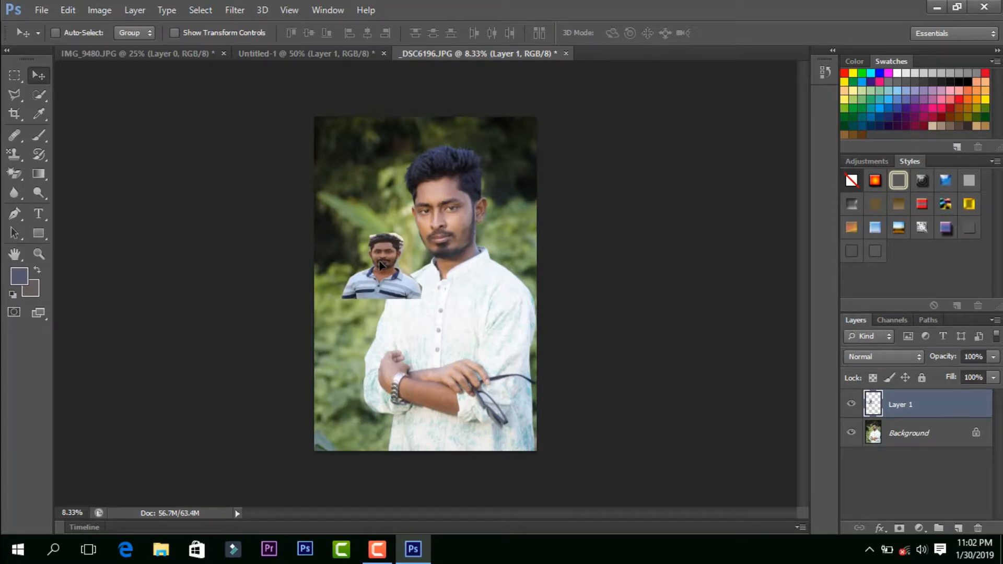
Step: Enlarge the pasted cut-out with Free Transform and position it in front of the standing man, filling most of the photo's width
{"action": "key", "text": "ctrl+t"}
{"action": "left_click_drag", "start_coordinate": [422, 298], "coordinate": [542, 426]}
{"action": "left_click_drag", "start_coordinate": [454, 321], "coordinate": [391, 234]}
{"action": "left_click_drag", "start_coordinate": [483, 361], "coordinate": [527, 432]}
{"action": "left_click", "coordinate": [738, 33]}
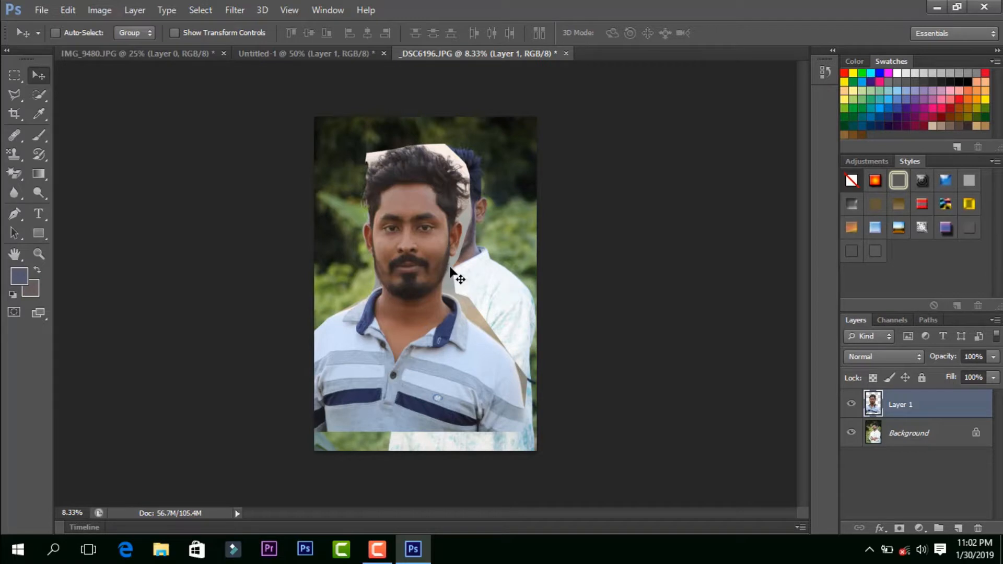
Step: Examine the cut-out's edges against the green background, from the hair down to the collar and shoulders
{"action": "scroll", "coordinate": [452, 270], "scroll_direction": "up", "scroll_amount": 2}
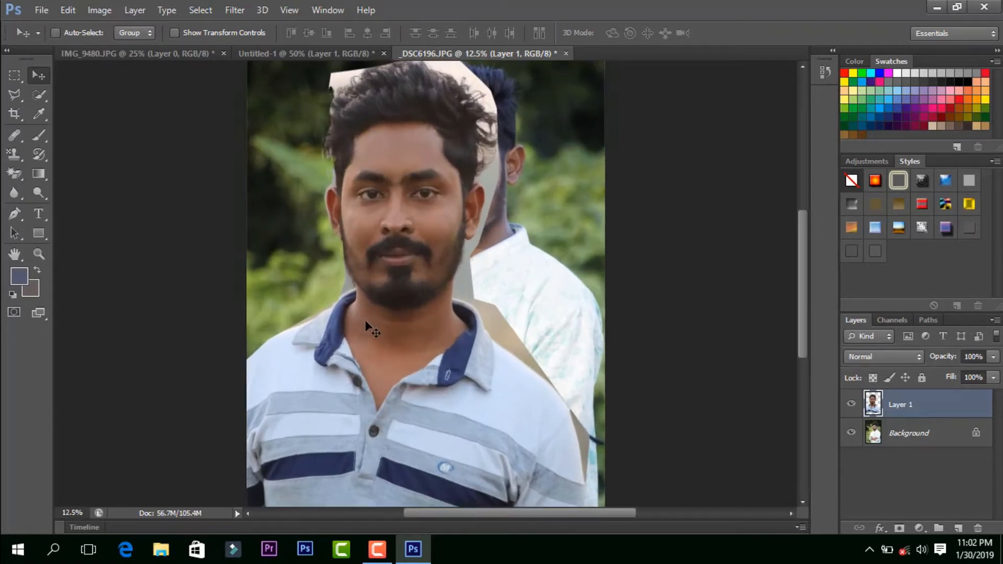
{"action": "scroll", "coordinate": [418, 201], "scroll_direction": "up", "scroll_amount": 3}
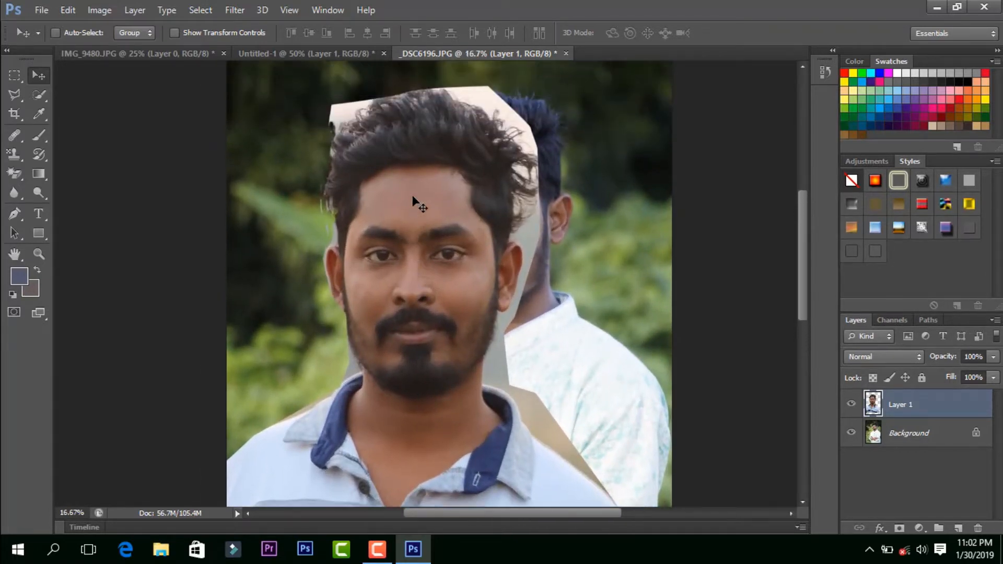
{"action": "scroll", "coordinate": [457, 415], "scroll_direction": "down", "scroll_amount": 4}
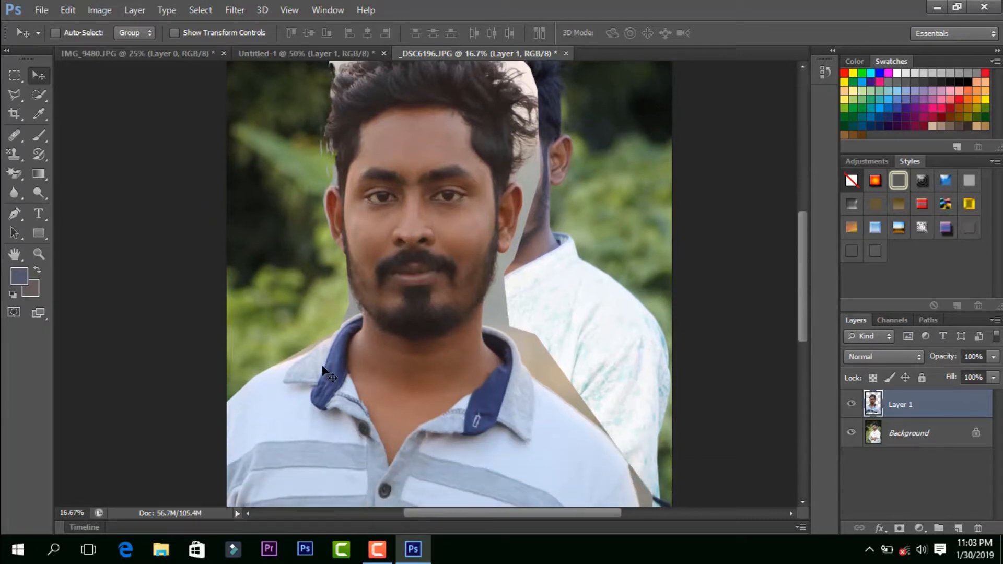
{"action": "scroll", "coordinate": [367, 338], "scroll_direction": "down", "scroll_amount": 2}
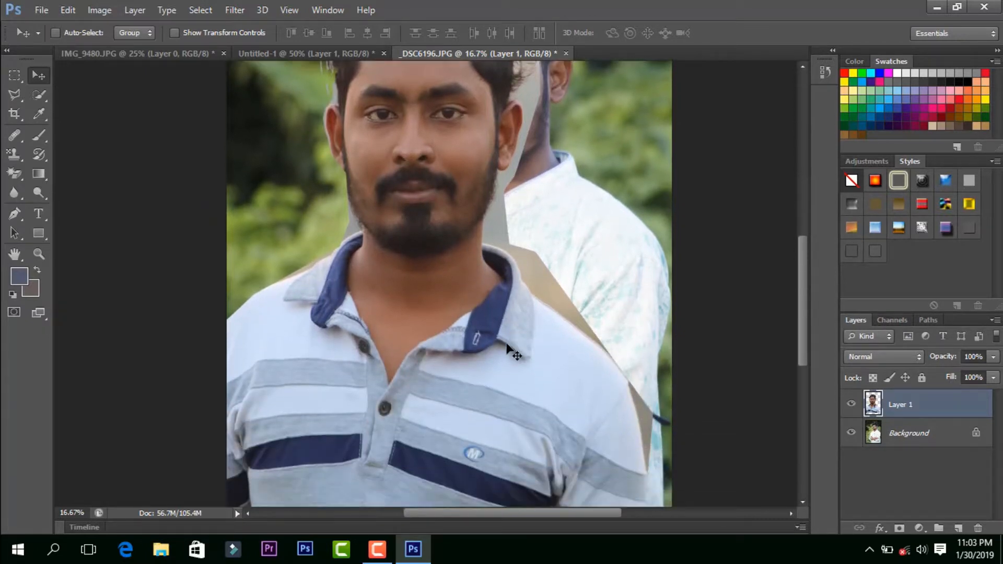
{"action": "scroll", "coordinate": [463, 292], "scroll_direction": "up", "scroll_amount": 4}
{"action": "scroll", "coordinate": [324, 212], "scroll_direction": "up", "scroll_amount": 3}
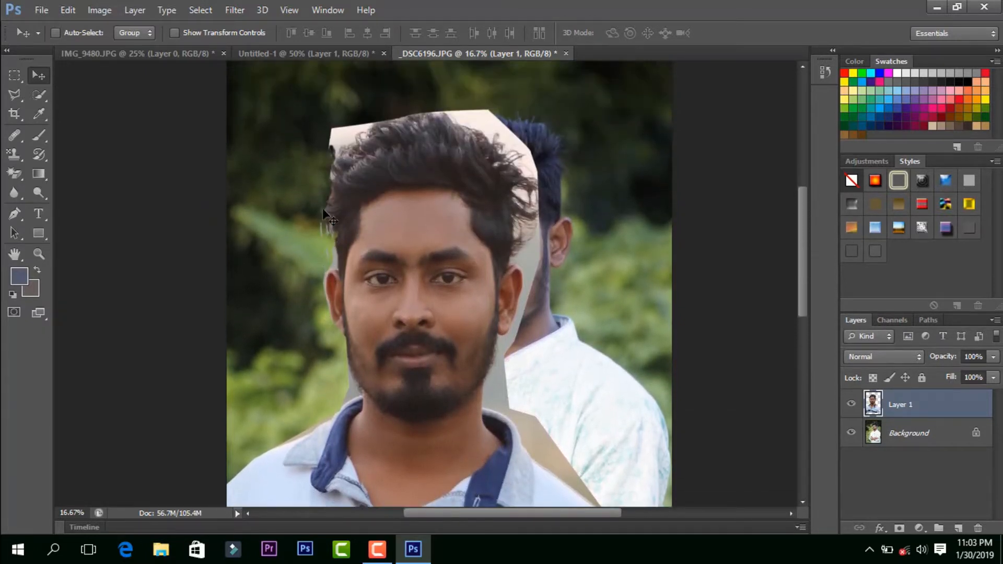
{"action": "scroll", "coordinate": [330, 233], "scroll_direction": "down", "scroll_amount": 1}
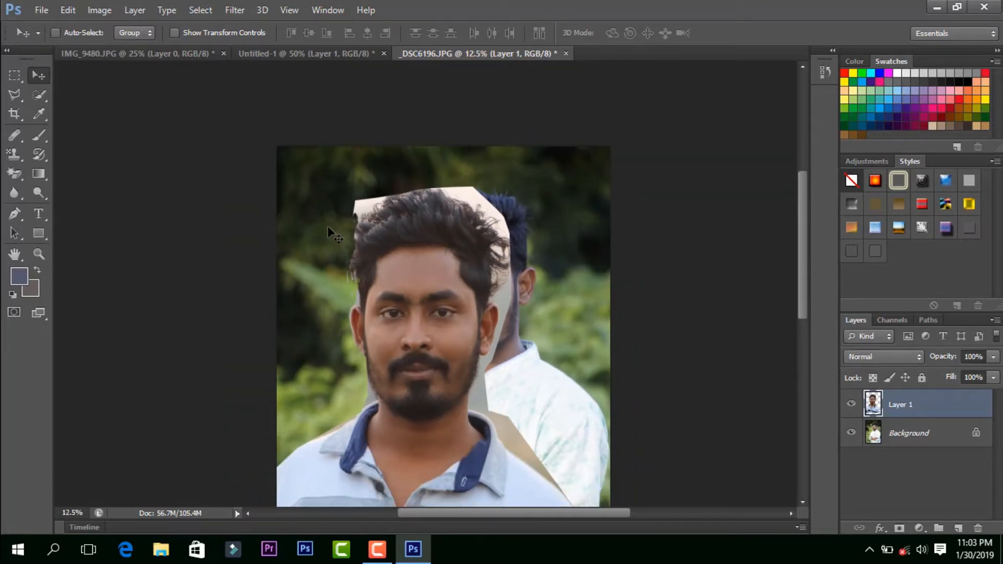
{"action": "scroll", "coordinate": [327, 226], "scroll_direction": "up", "scroll_amount": 4}
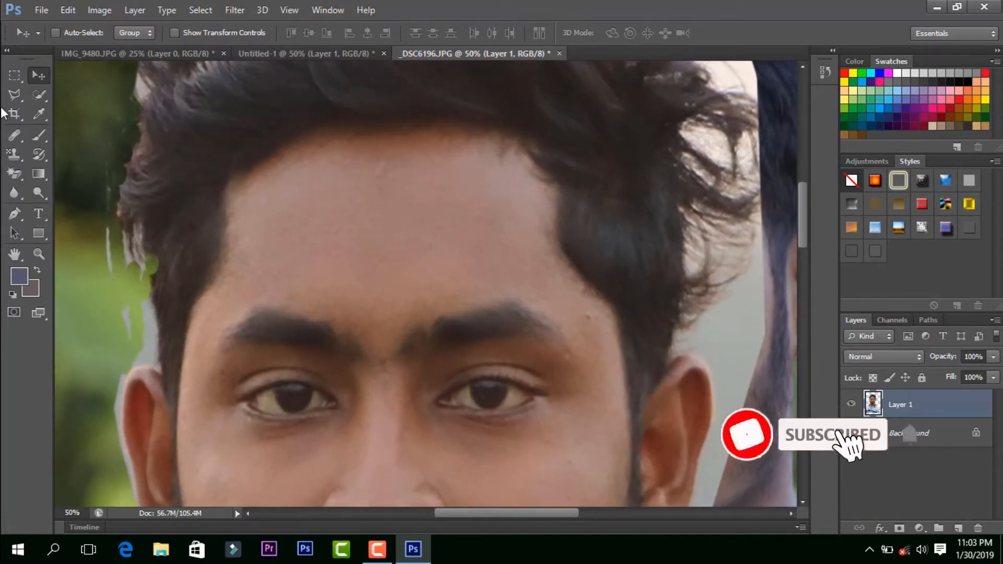
Step: Soften the cut-out's edge beside the ear and along the bearded jaw using the Blur Tool with a 150-pixel brush at 50% strength
{"action": "left_click_drag", "start_coordinate": [17, 186], "coordinate": [48, 189]}
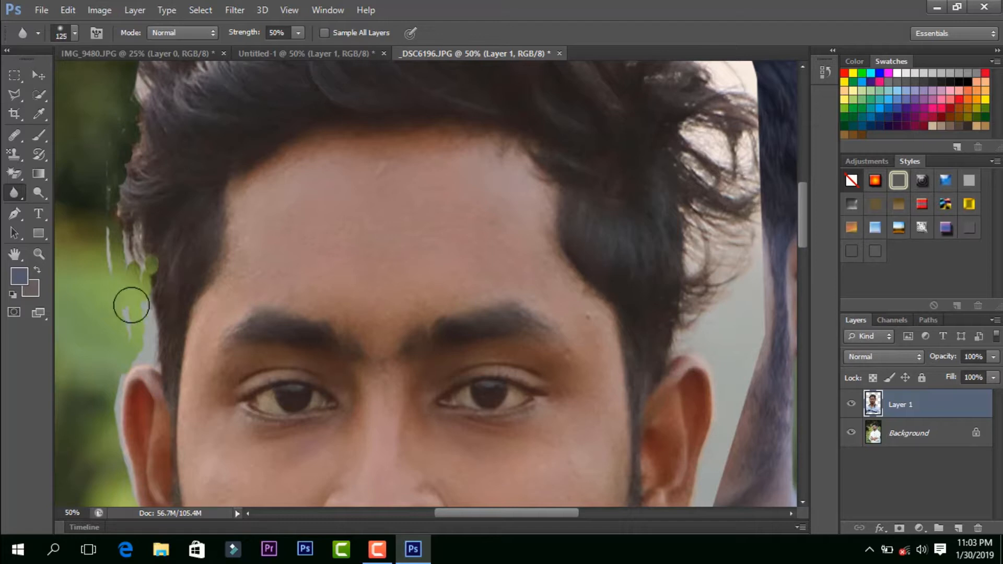
{"action": "key", "text": "bracketright"}
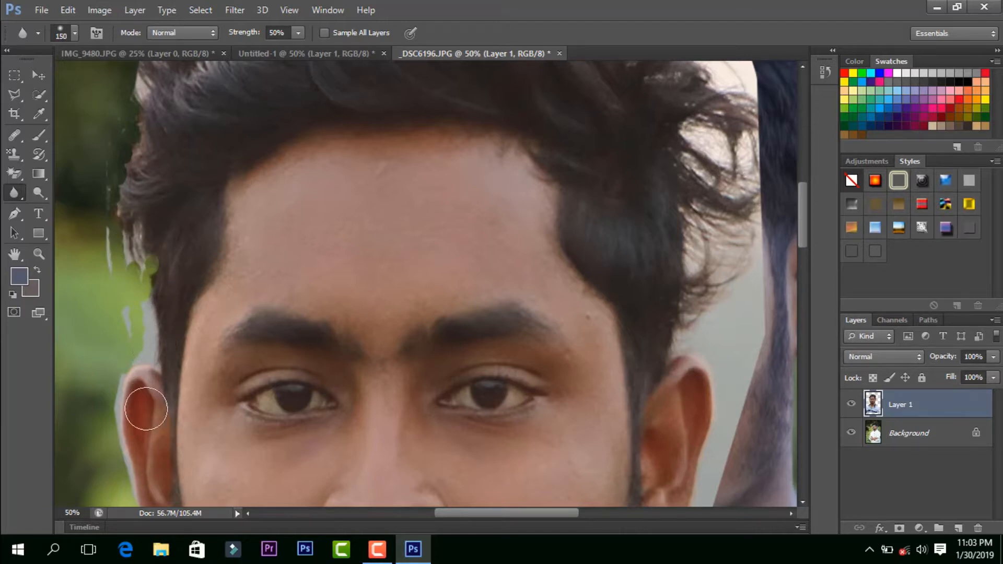
{"action": "mouse_move", "coordinate": [146, 409]}
{"action": "left_mouse_down"}
{"action": "mouse_move", "coordinate": [125, 368]}
{"action": "mouse_move", "coordinate": [111, 417]}
{"action": "left_mouse_up"}
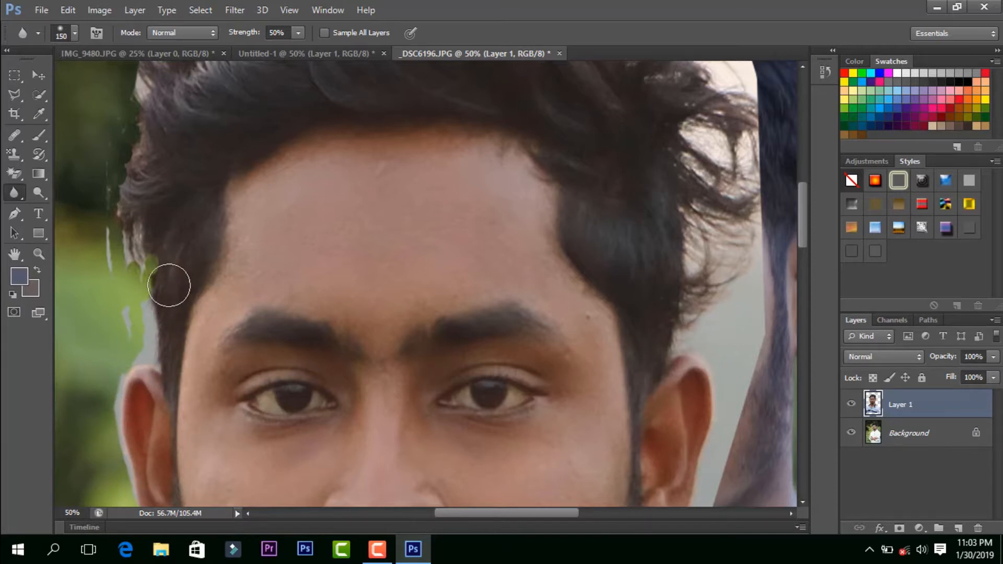
{"action": "scroll", "coordinate": [169, 285], "scroll_direction": "down", "scroll_amount": 10}
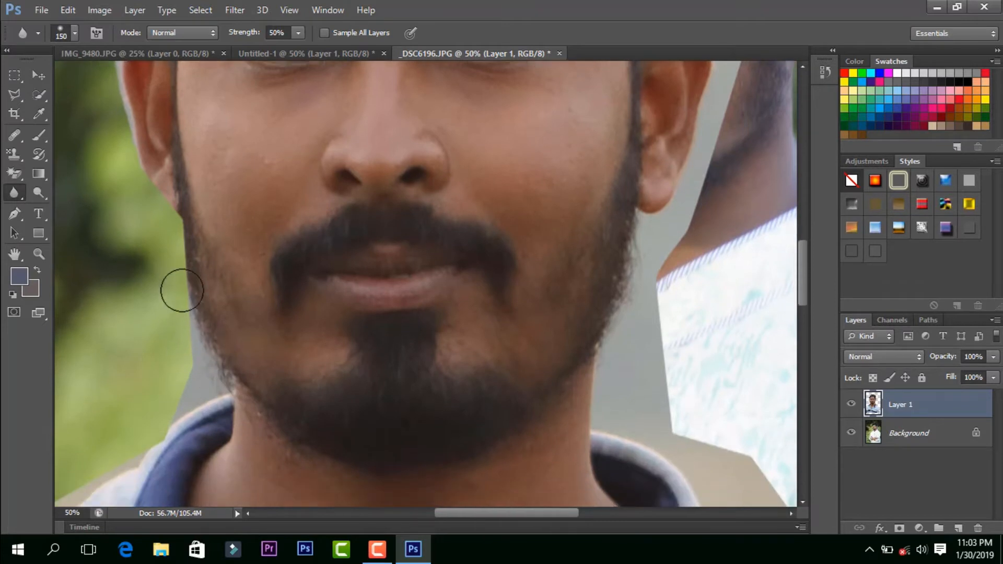
{"action": "scroll", "coordinate": [182, 291], "scroll_direction": "down", "scroll_amount": 2}
{"action": "left_click_drag", "start_coordinate": [182, 204], "coordinate": [182, 238]}
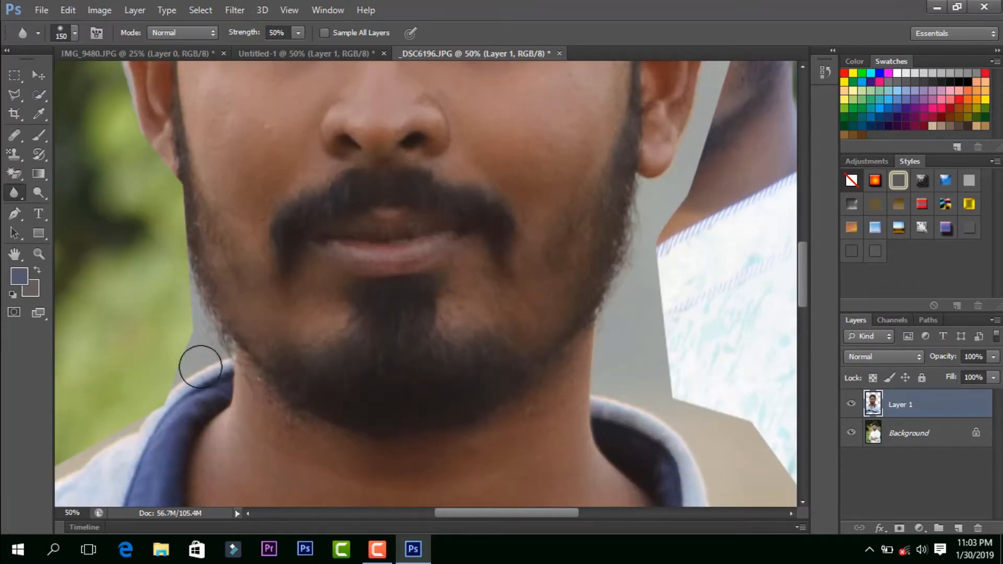
Step: Examine the cut-out's outline from the collar up to the hair, keeping the Blur Tool active
{"action": "scroll", "coordinate": [200, 367], "scroll_direction": "down", "scroll_amount": 3}
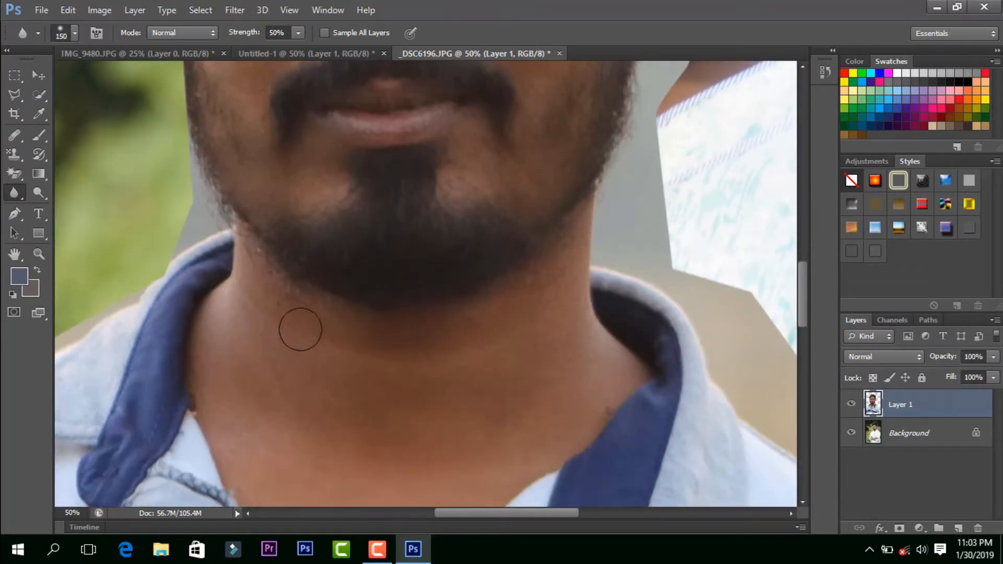
{"action": "scroll", "coordinate": [683, 225], "scroll_direction": "up", "scroll_amount": 3}
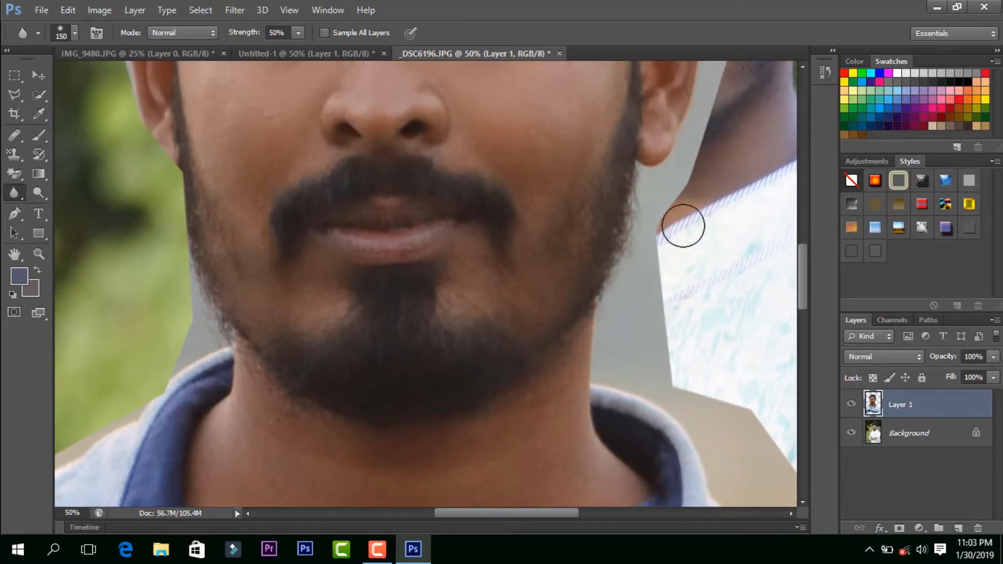
{"action": "scroll", "coordinate": [683, 225], "scroll_direction": "up", "scroll_amount": 8}
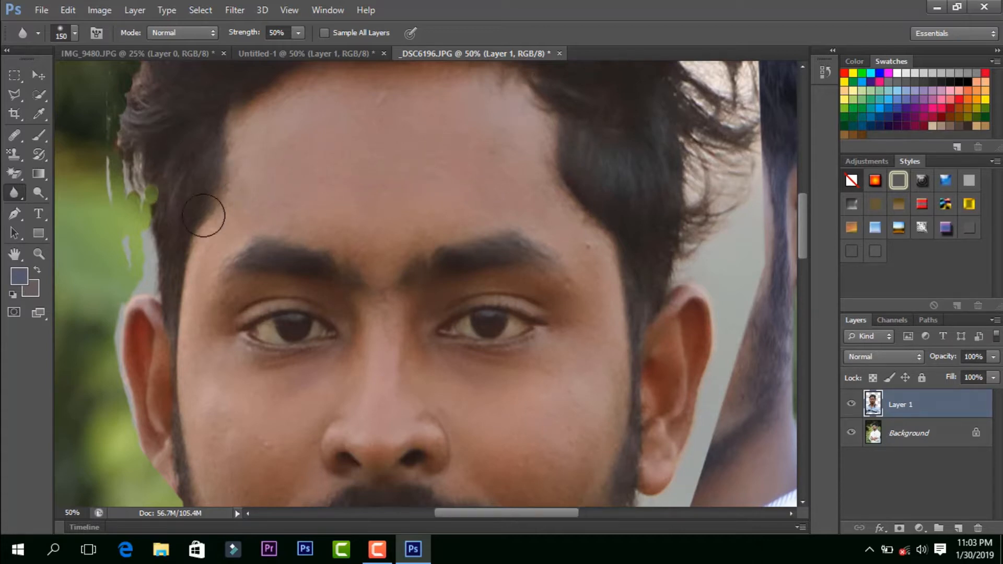
{"action": "scroll", "coordinate": [200, 214], "scroll_direction": "up", "scroll_amount": 3}
{"action": "scroll", "coordinate": [199, 214], "scroll_direction": "up", "scroll_amount": 2}
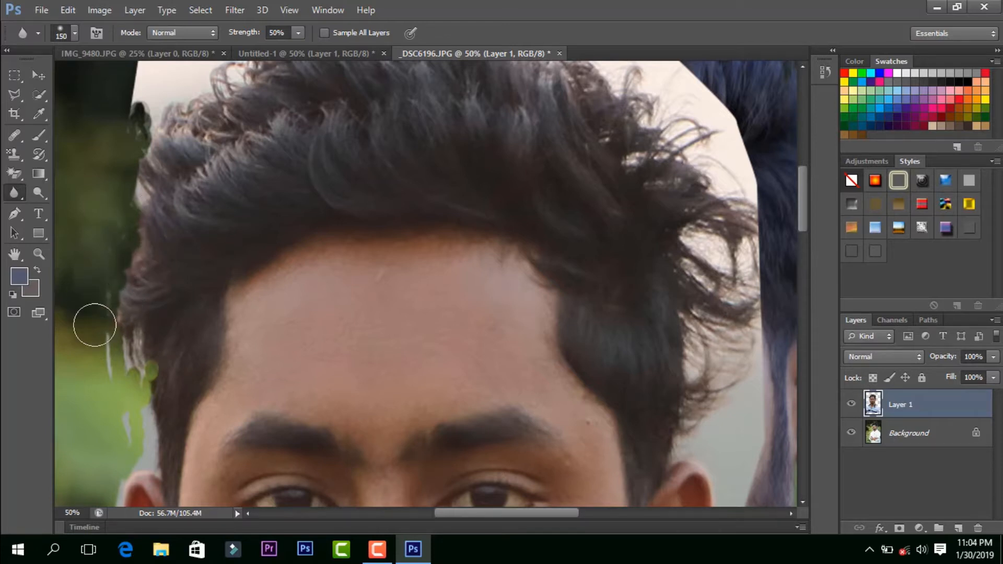
{"action": "scroll", "coordinate": [89, 325], "scroll_direction": "up", "scroll_amount": 3}
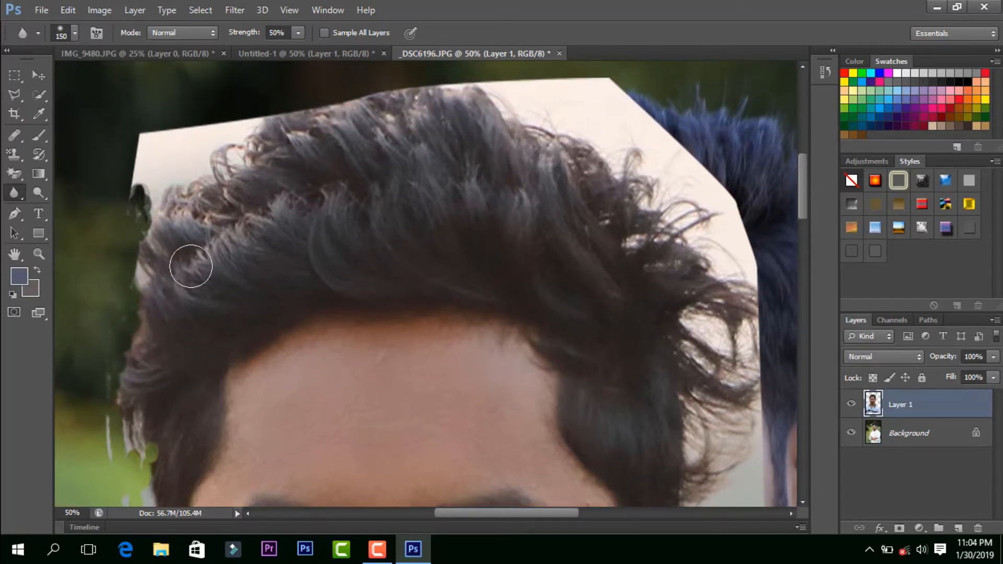
{"action": "scroll", "coordinate": [173, 282], "scroll_direction": "up", "scroll_amount": 1}
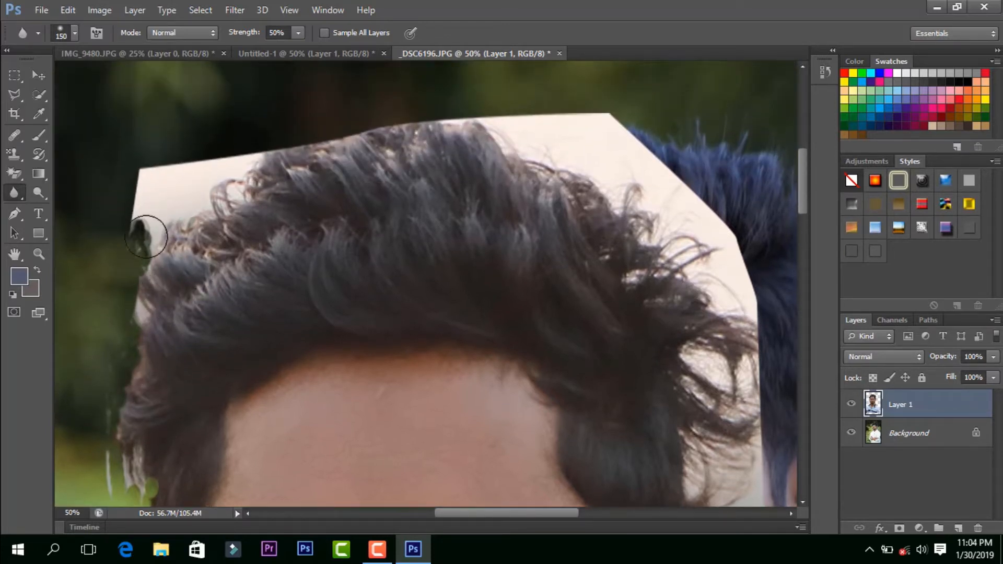
{"action": "left_click", "coordinate": [14, 193]}
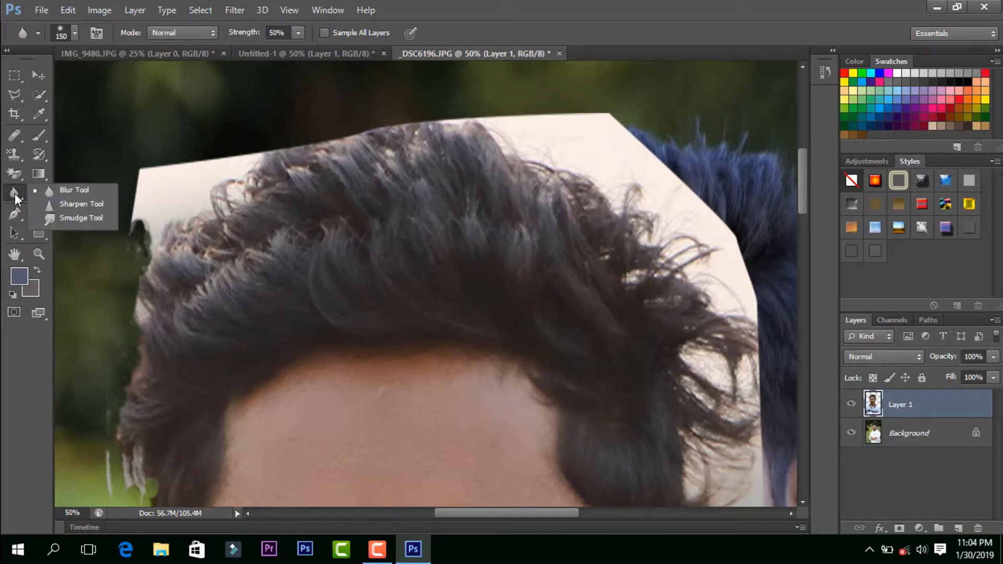
{"action": "left_click", "coordinate": [73, 193]}
{"action": "scroll", "coordinate": [381, 363], "scroll_direction": "down", "scroll_amount": 2}
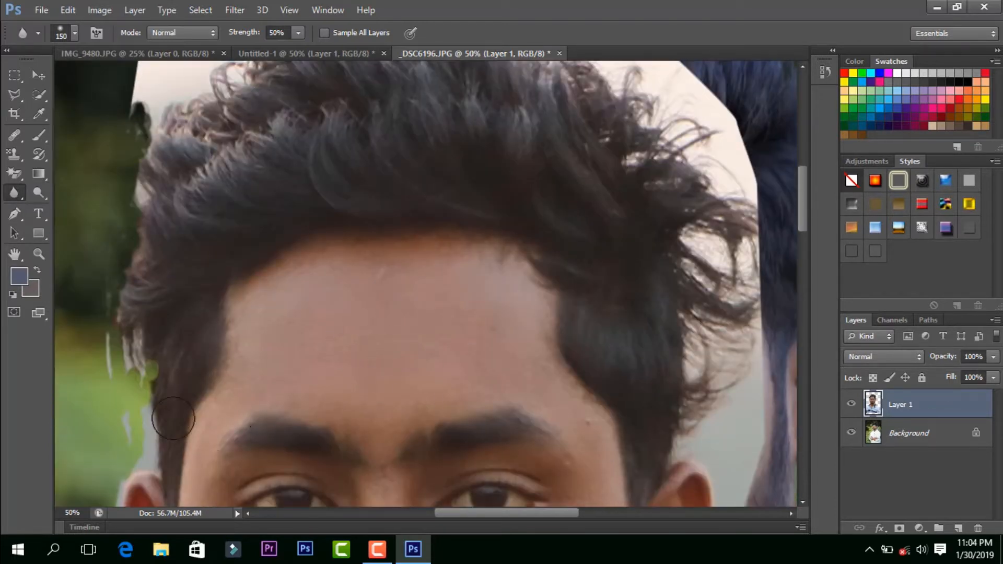
Step: Activate the Sharpen Tool, set its brush size to 50, and lightly sharpen a skin patch on the upper forehead at 200% zoom
{"action": "right_click", "coordinate": [10, 194]}
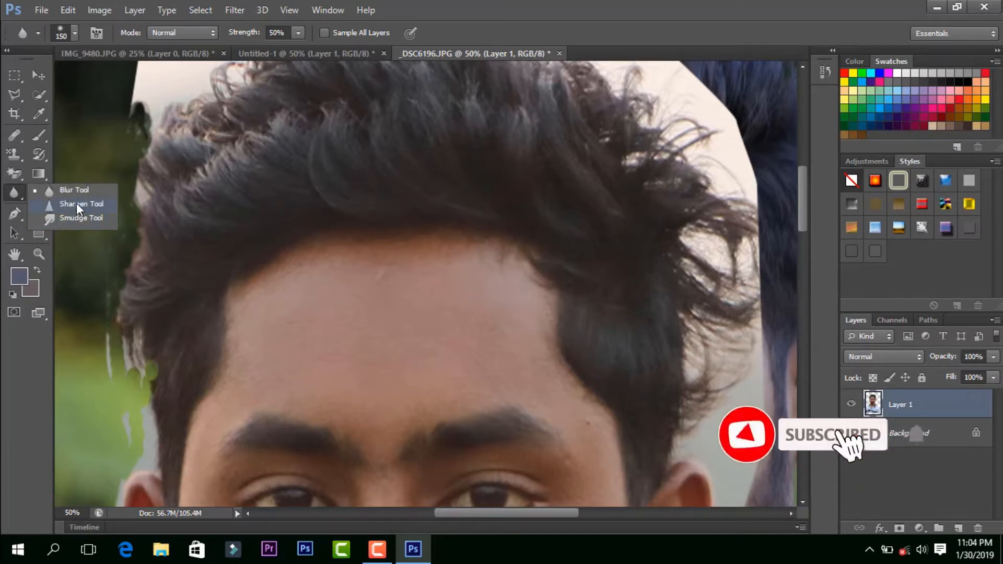
{"action": "left_click", "coordinate": [76, 203]}
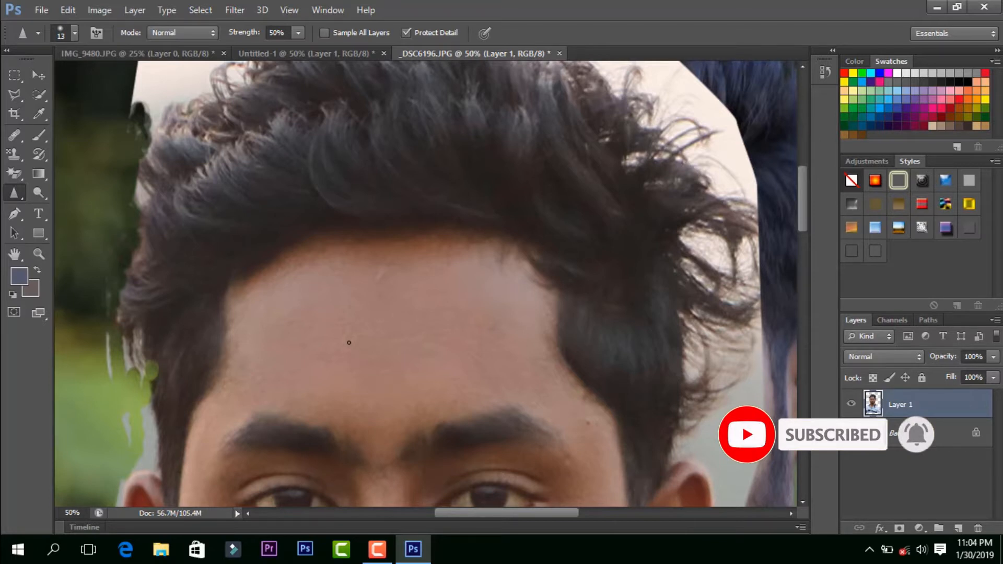
{"action": "key", "text": "ctrl+plus"}
{"action": "key", "text": "ctrl+plus"}
{"action": "key", "text": "ctrl+plus"}
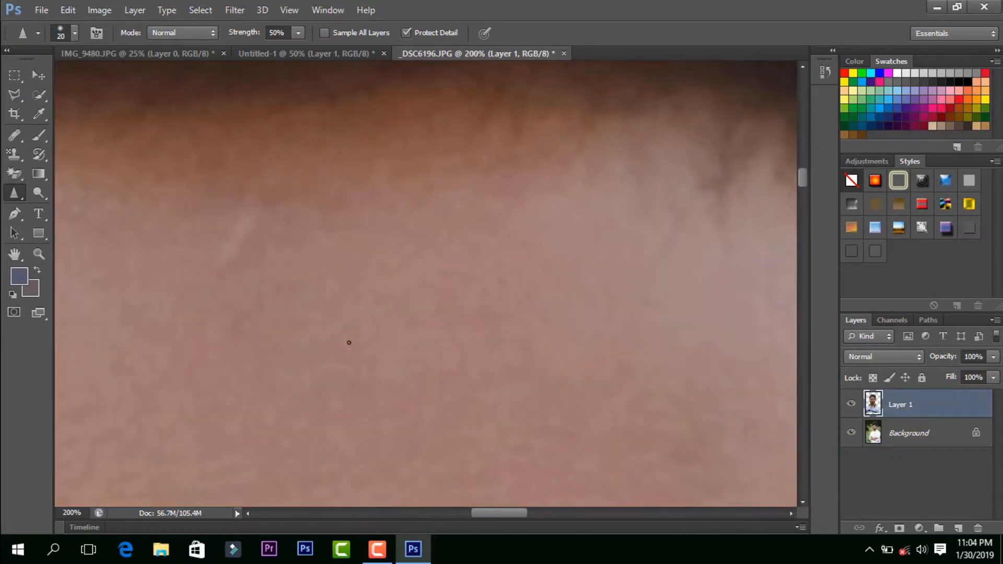
{"action": "key", "text": "bracketright"}
{"action": "key", "text": "bracketright"}
{"action": "key", "text": "bracketright"}
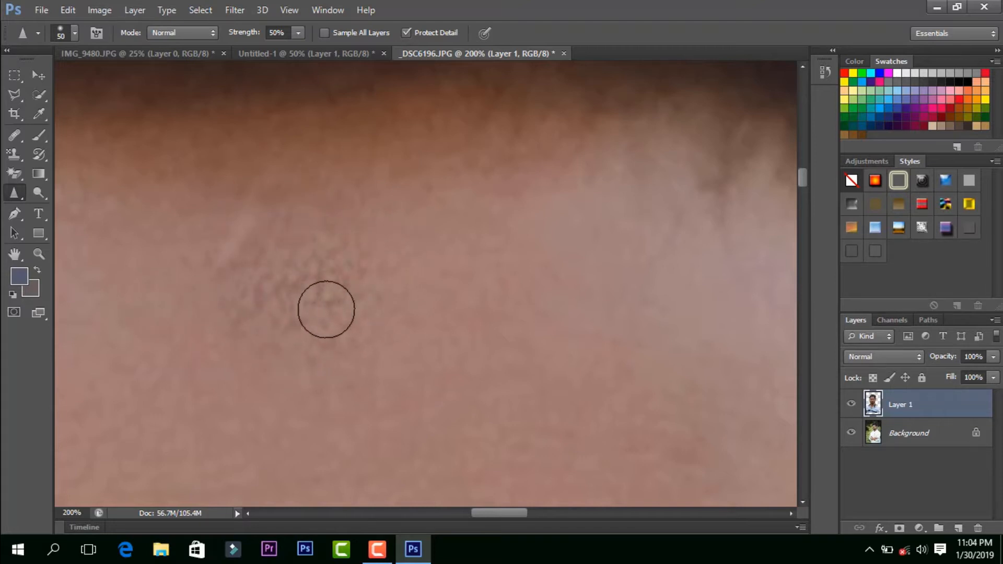
Step: Sharpen the same forehead patch heavily with repeated strokes to exaggerate its pixel detail
{"action": "scroll", "coordinate": [327, 306], "scroll_direction": "up", "scroll_amount": 2}
{"action": "scroll", "coordinate": [326, 309], "scroll_direction": "up", "scroll_amount": 4}
{"action": "scroll", "coordinate": [320, 302], "scroll_direction": "down", "scroll_amount": 2}
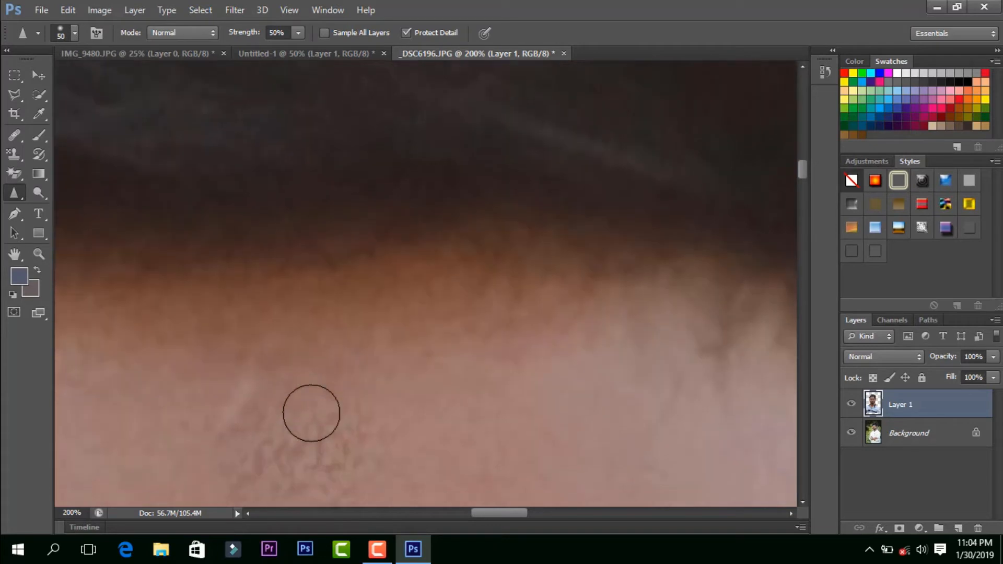
{"action": "mouse_move", "coordinate": [357, 374]}
{"action": "left_mouse_down"}
{"action": "mouse_move", "coordinate": [332, 385]}
{"action": "mouse_move", "coordinate": [439, 354]}
{"action": "mouse_move", "coordinate": [310, 386]}
{"action": "mouse_move", "coordinate": [382, 368]}
{"action": "mouse_move", "coordinate": [332, 392]}
{"action": "mouse_move", "coordinate": [240, 399]}
{"action": "mouse_move", "coordinate": [252, 434]}
{"action": "mouse_move", "coordinate": [414, 378]}
{"action": "mouse_move", "coordinate": [297, 405]}
{"action": "mouse_move", "coordinate": [343, 369]}
{"action": "mouse_move", "coordinate": [371, 378]}
{"action": "mouse_move", "coordinate": [325, 402]}
{"action": "mouse_move", "coordinate": [266, 402]}
{"action": "mouse_move", "coordinate": [302, 396]}
{"action": "left_mouse_up"}
{"action": "scroll", "coordinate": [302, 397], "scroll_direction": "down", "scroll_amount": 5}
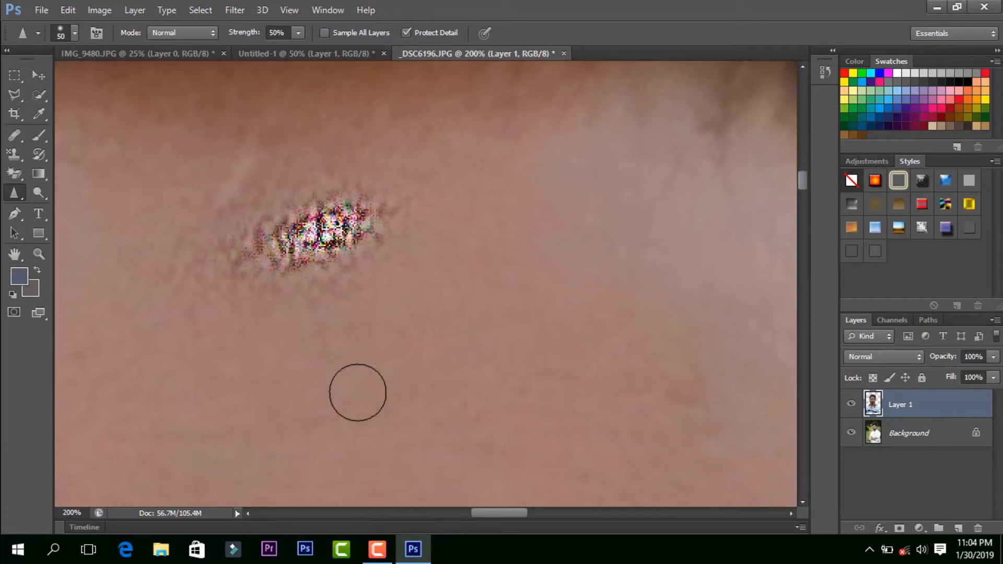
Step: Lighten the man's forehead using the Dodge Tool with a 400-pixel brush, Midtones range and 50% exposure
{"action": "key", "text": "ctrl+minus"}
{"action": "key", "text": "ctrl+minus"}
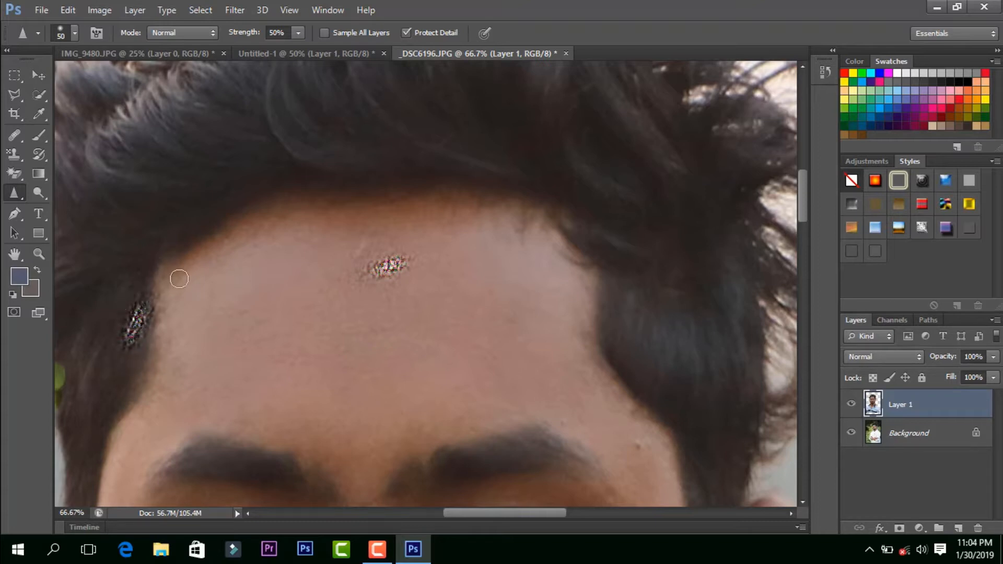
{"action": "right_click", "coordinate": [17, 191]}
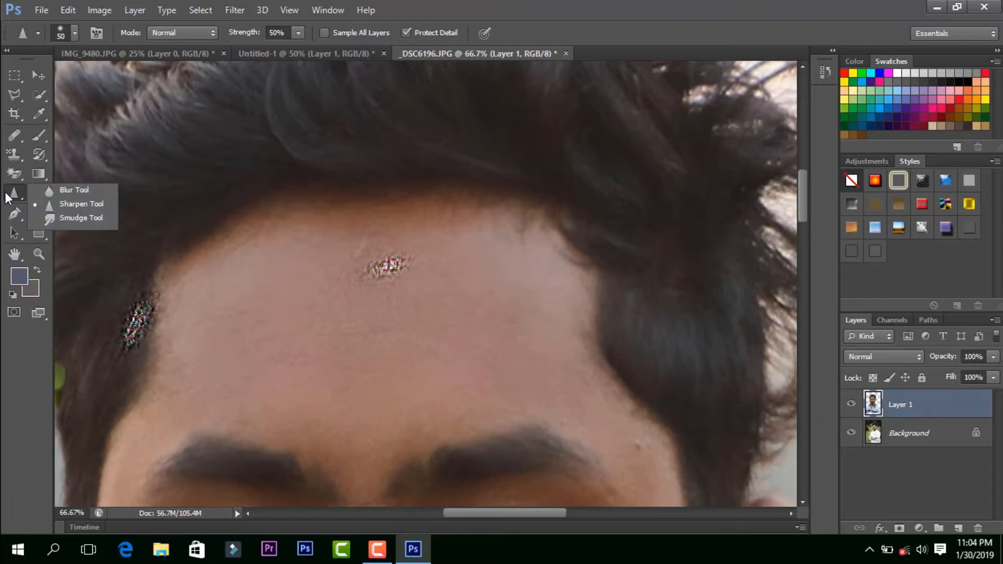
{"action": "left_click", "coordinate": [17, 193]}
{"action": "left_click", "coordinate": [45, 198]}
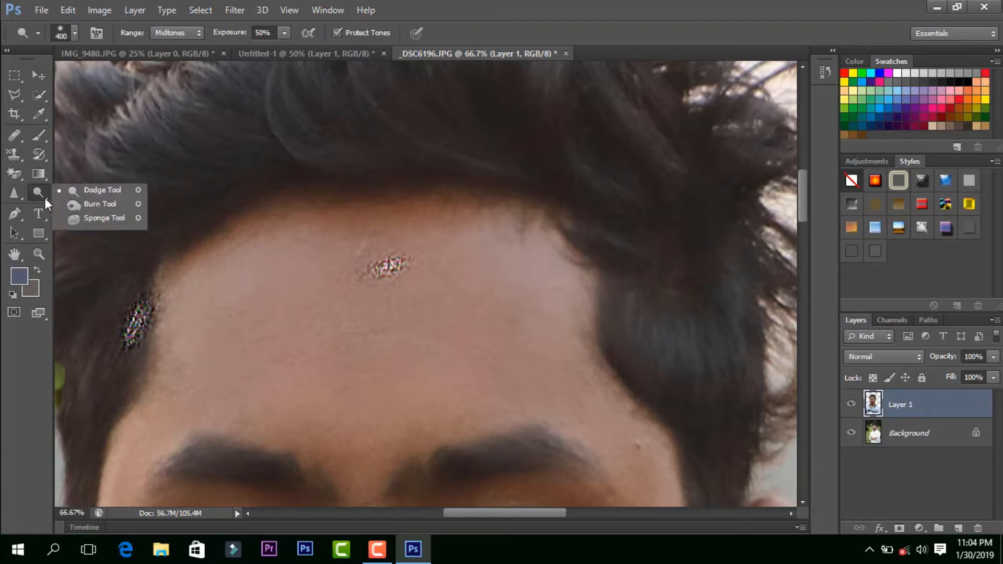
{"action": "left_click", "coordinate": [107, 191]}
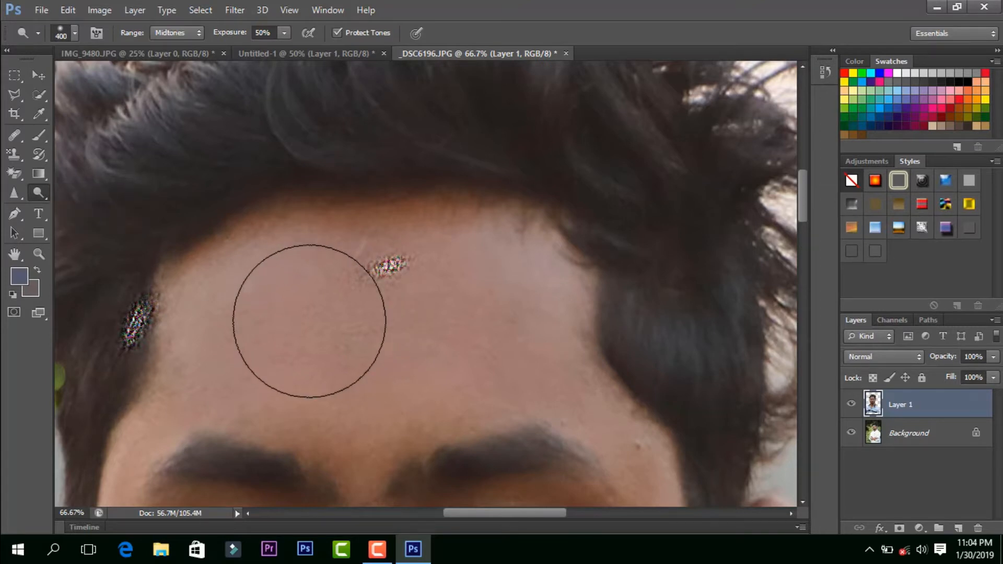
{"action": "mouse_move", "coordinate": [309, 307]}
{"action": "left_mouse_down"}
{"action": "mouse_move", "coordinate": [307, 324]}
{"action": "mouse_move", "coordinate": [308, 309]}
{"action": "left_mouse_up"}
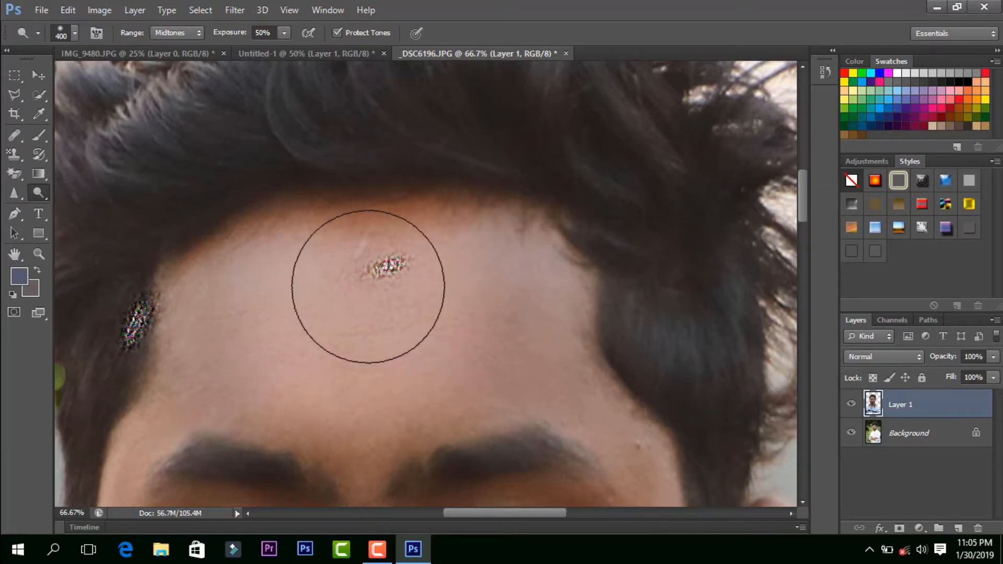
{"action": "scroll", "coordinate": [425, 313], "scroll_direction": "down", "scroll_amount": 1}
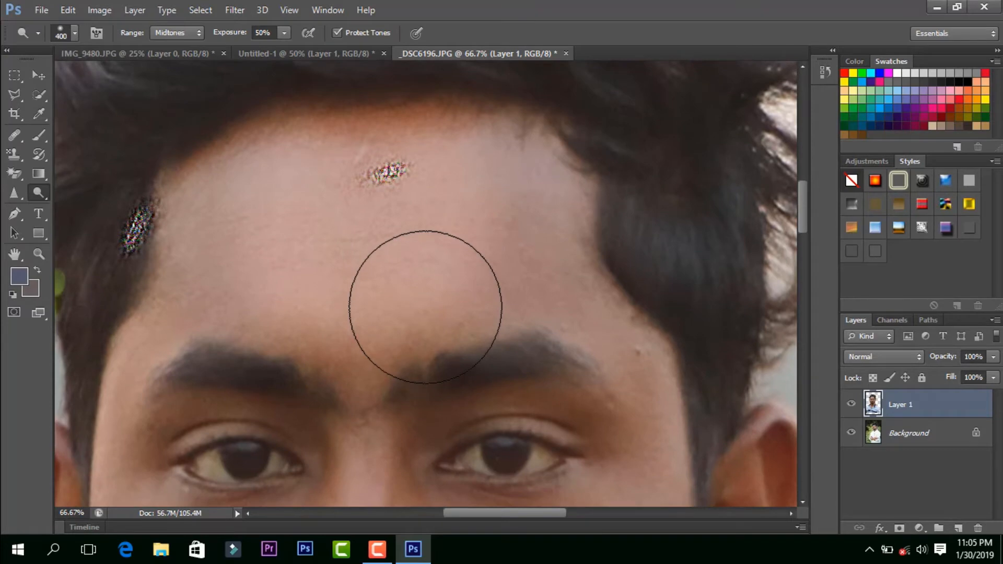
Step: Brighten the man's whole face, neck and ear with broad Dodge Tool strokes at 12.5% zoom, lightening the neck heavily
{"action": "key", "text": "ctrl+plus"}
{"action": "key", "text": "ctrl+minus"}
{"action": "key", "text": "ctrl+minus"}
{"action": "key", "text": "ctrl+minus"}
{"action": "key", "text": "ctrl+minus"}
{"action": "key", "text": "ctrl+minus"}
{"action": "key", "text": "ctrl+minus"}
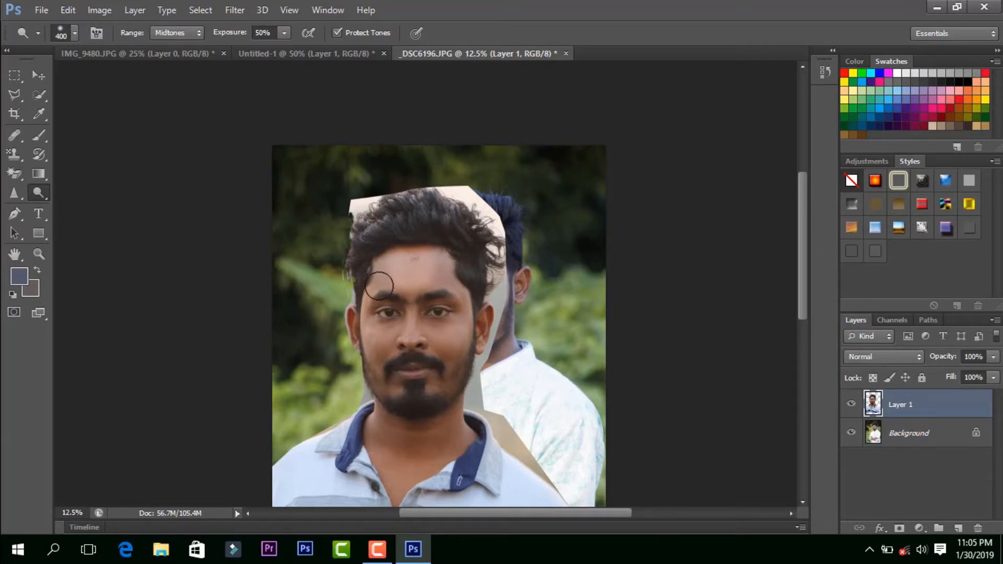
{"action": "mouse_move", "coordinate": [403, 280]}
{"action": "left_mouse_down"}
{"action": "mouse_move", "coordinate": [382, 337]}
{"action": "mouse_move", "coordinate": [420, 337]}
{"action": "mouse_move", "coordinate": [424, 321]}
{"action": "mouse_move", "coordinate": [416, 368]}
{"action": "mouse_move", "coordinate": [431, 315]}
{"action": "mouse_move", "coordinate": [409, 293]}
{"action": "mouse_move", "coordinate": [412, 359]}
{"action": "mouse_move", "coordinate": [472, 328]}
{"action": "mouse_move", "coordinate": [453, 277]}
{"action": "mouse_move", "coordinate": [470, 334]}
{"action": "mouse_move", "coordinate": [438, 359]}
{"action": "mouse_move", "coordinate": [377, 365]}
{"action": "mouse_move", "coordinate": [426, 390]}
{"action": "mouse_move", "coordinate": [402, 464]}
{"action": "mouse_move", "coordinate": [385, 451]}
{"action": "mouse_move", "coordinate": [406, 430]}
{"action": "mouse_move", "coordinate": [418, 449]}
{"action": "mouse_move", "coordinate": [462, 452]}
{"action": "mouse_move", "coordinate": [419, 466]}
{"action": "mouse_move", "coordinate": [456, 442]}
{"action": "mouse_move", "coordinate": [387, 488]}
{"action": "mouse_move", "coordinate": [418, 430]}
{"action": "mouse_move", "coordinate": [376, 459]}
{"action": "mouse_move", "coordinate": [422, 434]}
{"action": "mouse_move", "coordinate": [392, 438]}
{"action": "mouse_move", "coordinate": [429, 291]}
{"action": "mouse_move", "coordinate": [413, 324]}
{"action": "mouse_move", "coordinate": [413, 364]}
{"action": "mouse_move", "coordinate": [405, 347]}
{"action": "mouse_move", "coordinate": [386, 341]}
{"action": "mouse_move", "coordinate": [386, 379]}
{"action": "mouse_move", "coordinate": [440, 296]}
{"action": "mouse_move", "coordinate": [447, 372]}
{"action": "left_mouse_up"}
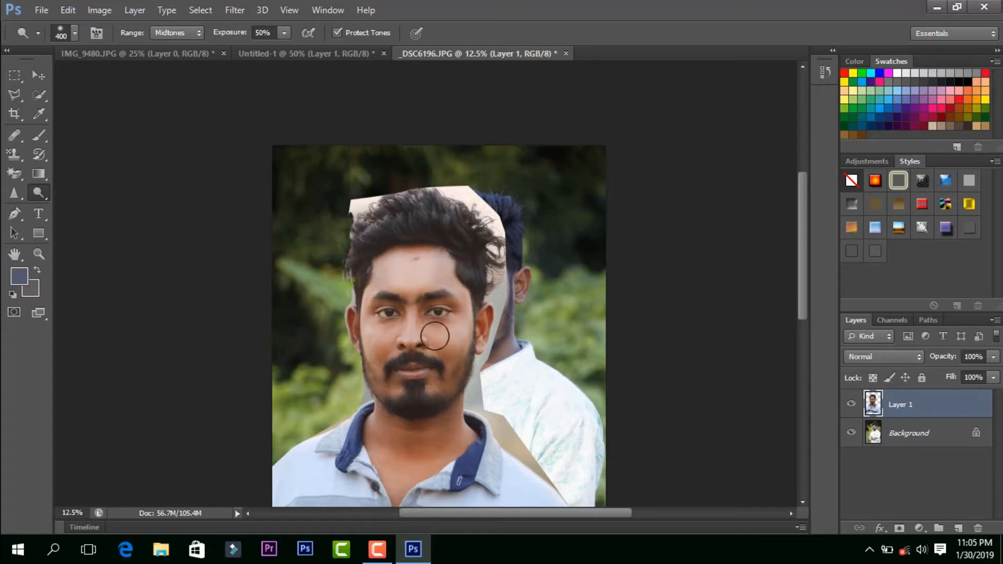
{"action": "mouse_move", "coordinate": [434, 454]}
{"action": "left_mouse_down"}
{"action": "mouse_move", "coordinate": [450, 431]}
{"action": "mouse_move", "coordinate": [438, 460]}
{"action": "mouse_move", "coordinate": [420, 464]}
{"action": "mouse_move", "coordinate": [445, 434]}
{"action": "mouse_move", "coordinate": [430, 448]}
{"action": "mouse_move", "coordinate": [439, 409]}
{"action": "mouse_move", "coordinate": [392, 460]}
{"action": "mouse_move", "coordinate": [430, 416]}
{"action": "mouse_move", "coordinate": [384, 453]}
{"action": "mouse_move", "coordinate": [445, 415]}
{"action": "mouse_move", "coordinate": [420, 462]}
{"action": "mouse_move", "coordinate": [440, 422]}
{"action": "mouse_move", "coordinate": [393, 481]}
{"action": "mouse_move", "coordinate": [431, 420]}
{"action": "mouse_move", "coordinate": [405, 473]}
{"action": "mouse_move", "coordinate": [428, 417]}
{"action": "mouse_move", "coordinate": [391, 454]}
{"action": "mouse_move", "coordinate": [450, 399]}
{"action": "mouse_move", "coordinate": [384, 448]}
{"action": "mouse_move", "coordinate": [430, 428]}
{"action": "mouse_move", "coordinate": [409, 459]}
{"action": "mouse_move", "coordinate": [429, 446]}
{"action": "mouse_move", "coordinate": [419, 465]}
{"action": "mouse_move", "coordinate": [434, 449]}
{"action": "mouse_move", "coordinate": [395, 471]}
{"action": "mouse_move", "coordinate": [453, 435]}
{"action": "mouse_move", "coordinate": [394, 464]}
{"action": "mouse_move", "coordinate": [449, 422]}
{"action": "mouse_move", "coordinate": [392, 454]}
{"action": "mouse_move", "coordinate": [446, 413]}
{"action": "mouse_move", "coordinate": [433, 439]}
{"action": "left_mouse_up"}
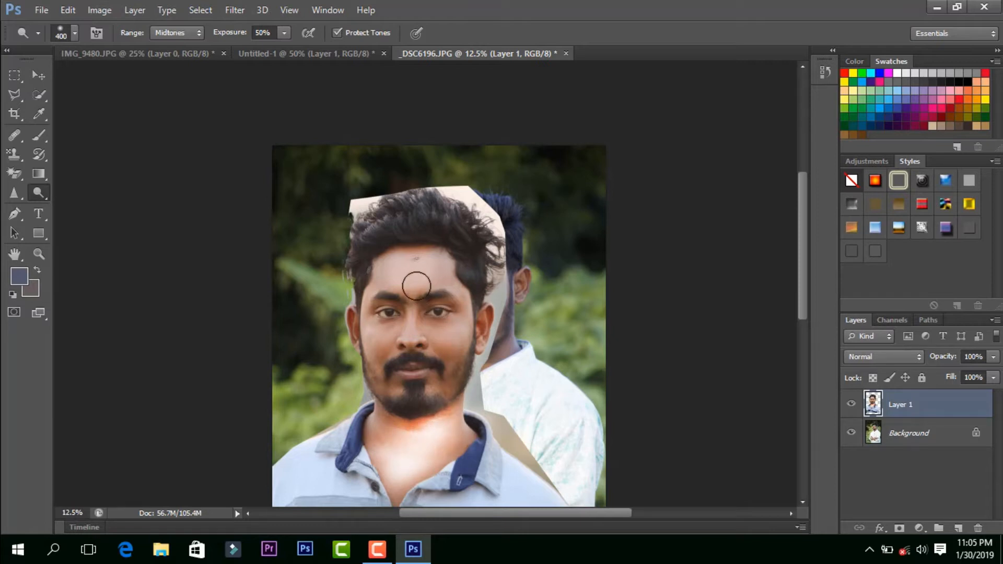
{"action": "mouse_move", "coordinate": [411, 265]}
{"action": "left_mouse_down"}
{"action": "mouse_move", "coordinate": [392, 278]}
{"action": "mouse_move", "coordinate": [376, 338]}
{"action": "mouse_move", "coordinate": [375, 316]}
{"action": "mouse_move", "coordinate": [383, 329]}
{"action": "mouse_move", "coordinate": [373, 351]}
{"action": "mouse_move", "coordinate": [418, 360]}
{"action": "mouse_move", "coordinate": [426, 323]}
{"action": "mouse_move", "coordinate": [441, 384]}
{"action": "mouse_move", "coordinate": [448, 330]}
{"action": "mouse_move", "coordinate": [375, 363]}
{"action": "mouse_move", "coordinate": [420, 301]}
{"action": "left_mouse_up"}
{"action": "left_click_drag", "start_coordinate": [477, 328], "coordinate": [487, 320]}
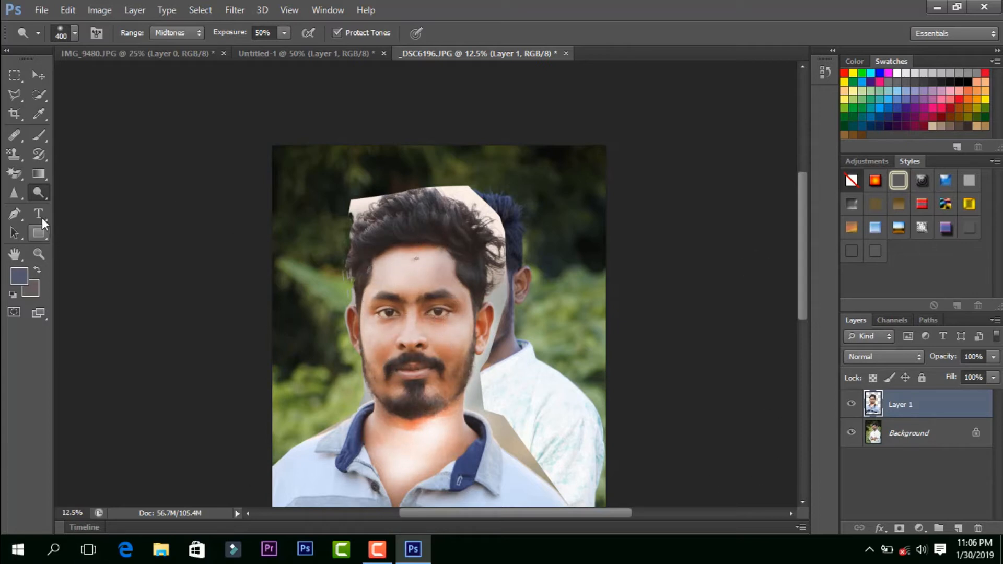
Step: Darken streaks on the forehead and beside the nose using the Burn Tool with a 65-pixel brush, Midtones range and 50% exposure
{"action": "right_click", "coordinate": [41, 194]}
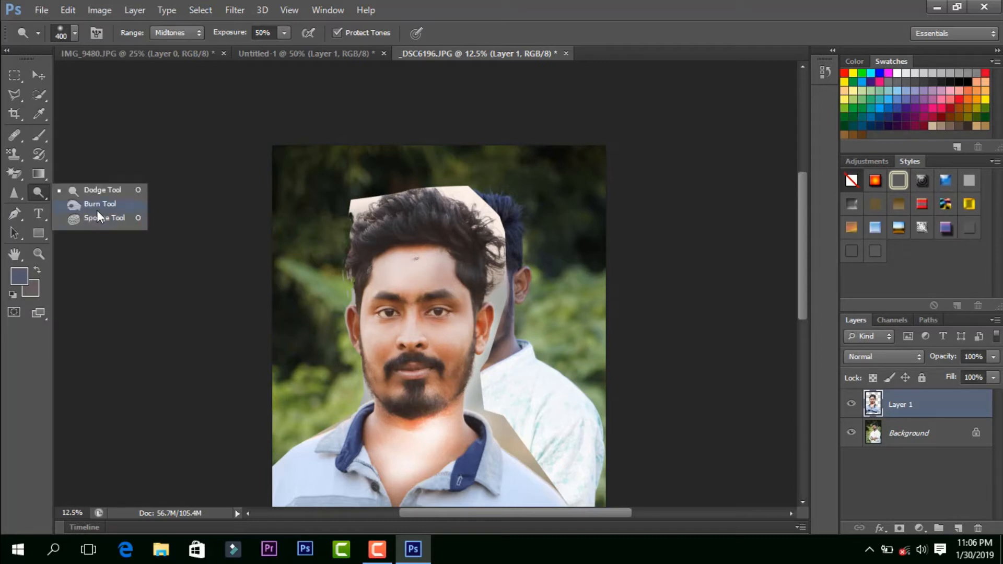
{"action": "left_click", "coordinate": [102, 209]}
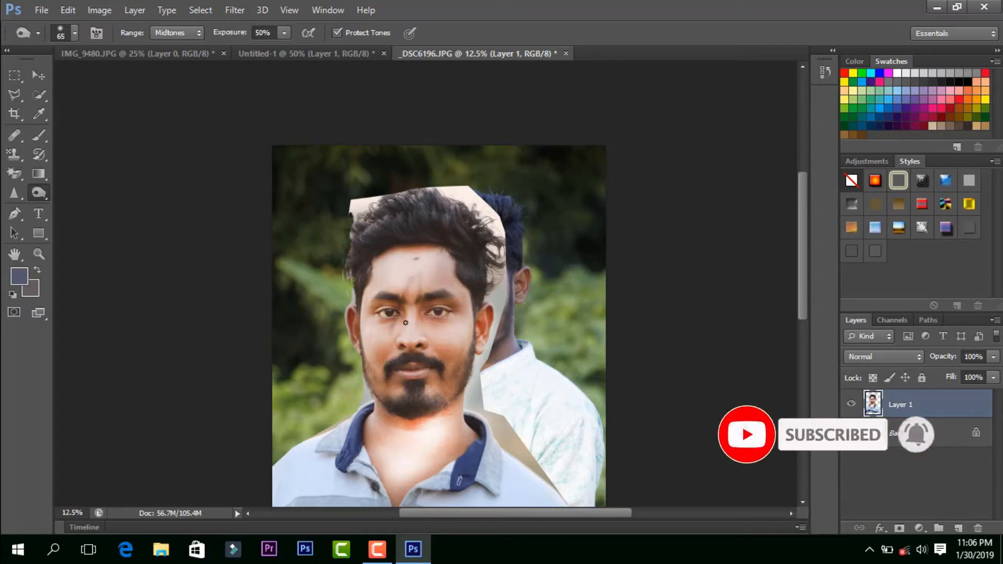
{"action": "mouse_move", "coordinate": [406, 323]}
{"action": "left_mouse_down"}
{"action": "mouse_move", "coordinate": [414, 278]}
{"action": "mouse_move", "coordinate": [430, 276]}
{"action": "mouse_move", "coordinate": [404, 276]}
{"action": "mouse_move", "coordinate": [446, 272]}
{"action": "mouse_move", "coordinate": [439, 261]}
{"action": "mouse_move", "coordinate": [414, 275]}
{"action": "mouse_move", "coordinate": [432, 277]}
{"action": "mouse_move", "coordinate": [431, 263]}
{"action": "mouse_move", "coordinate": [396, 279]}
{"action": "left_mouse_up"}
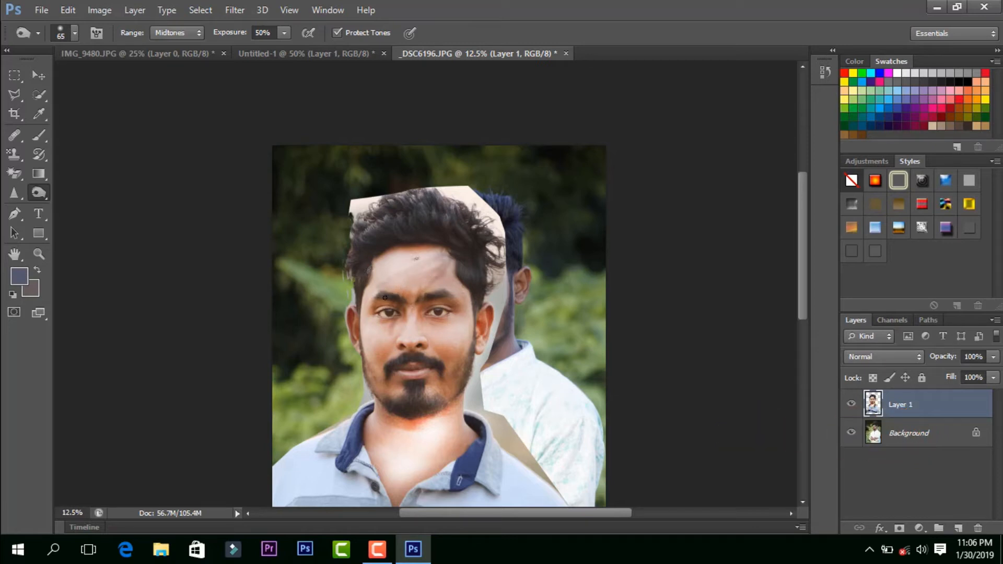
Step: Desaturate the skin on the forehead and cheek using the Sponge Tool with a 65-pixel brush at 50% flow
{"action": "right_click", "coordinate": [46, 192]}
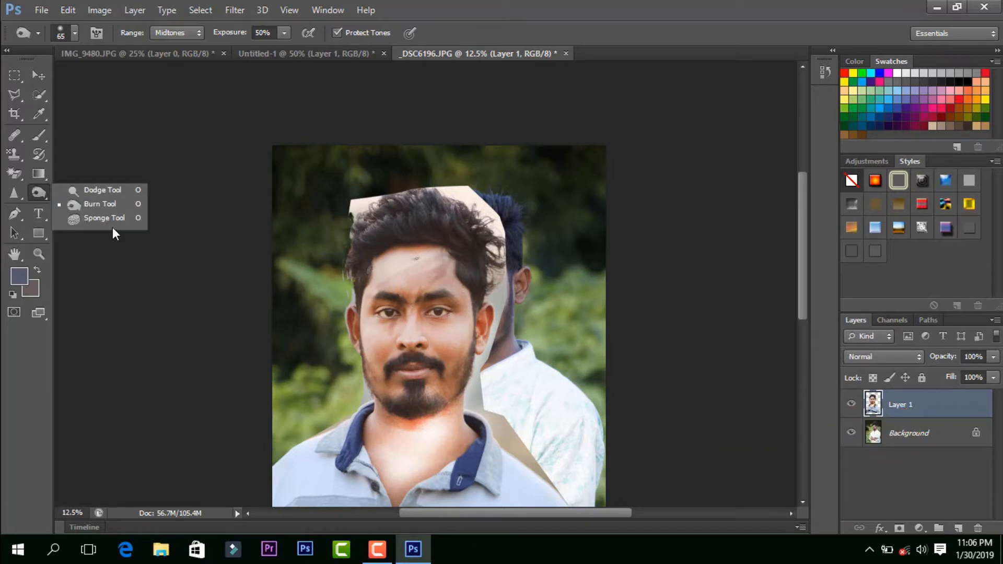
{"action": "left_click", "coordinate": [104, 217]}
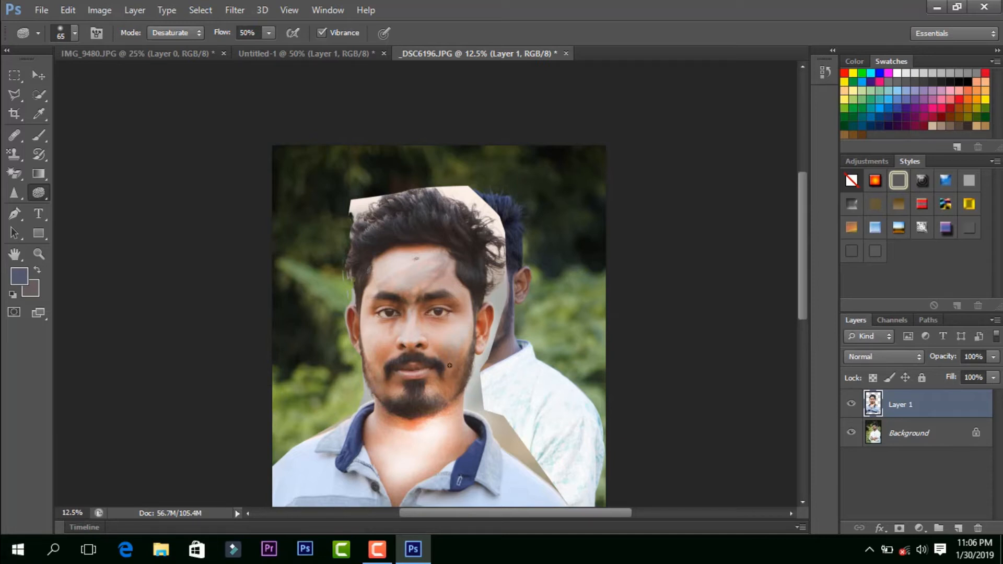
{"action": "right_click", "coordinate": [43, 194]}
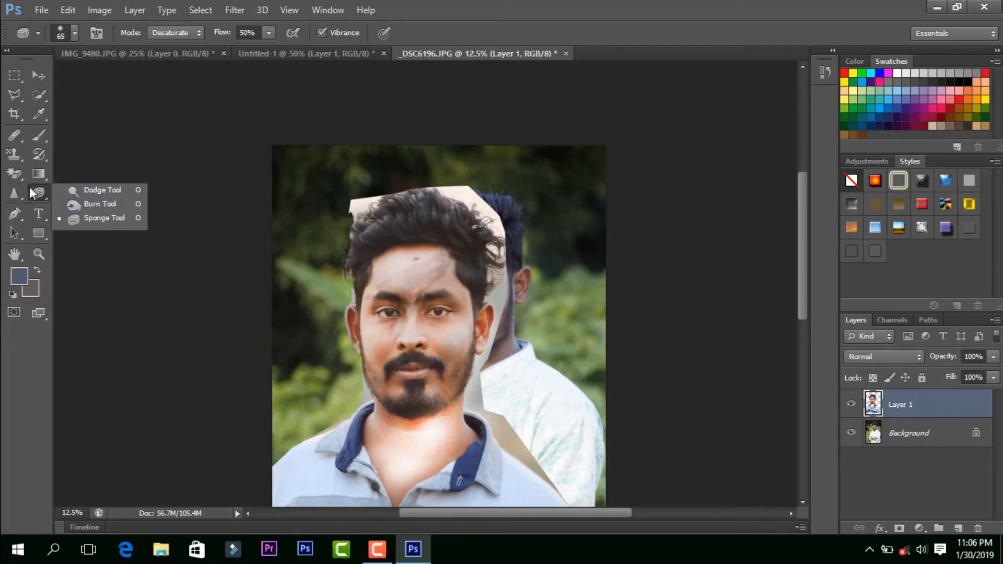
Step: Activate the Blur Tool and look through the available Blur filters without applying one
{"action": "left_click", "coordinate": [14, 193]}
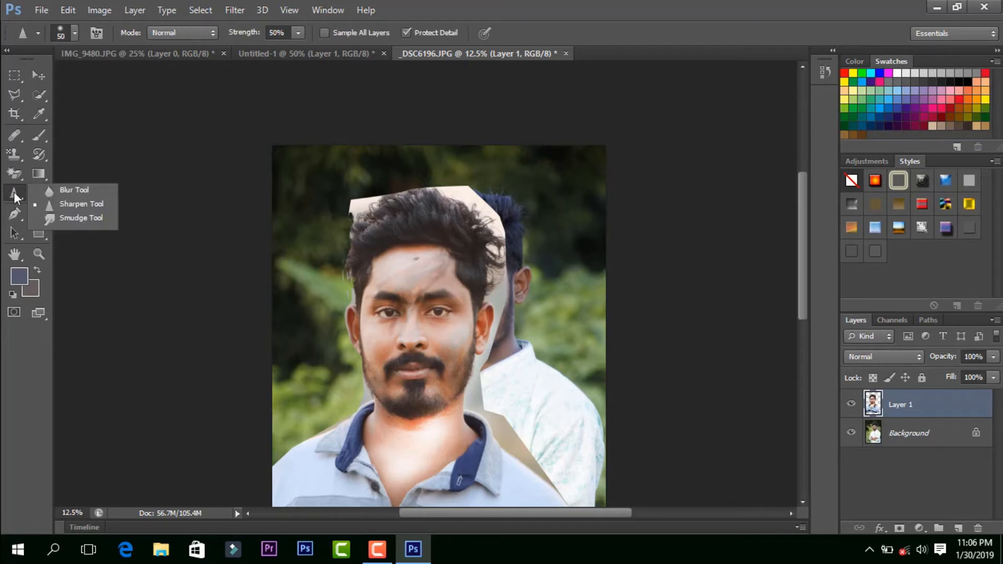
{"action": "left_click", "coordinate": [61, 191]}
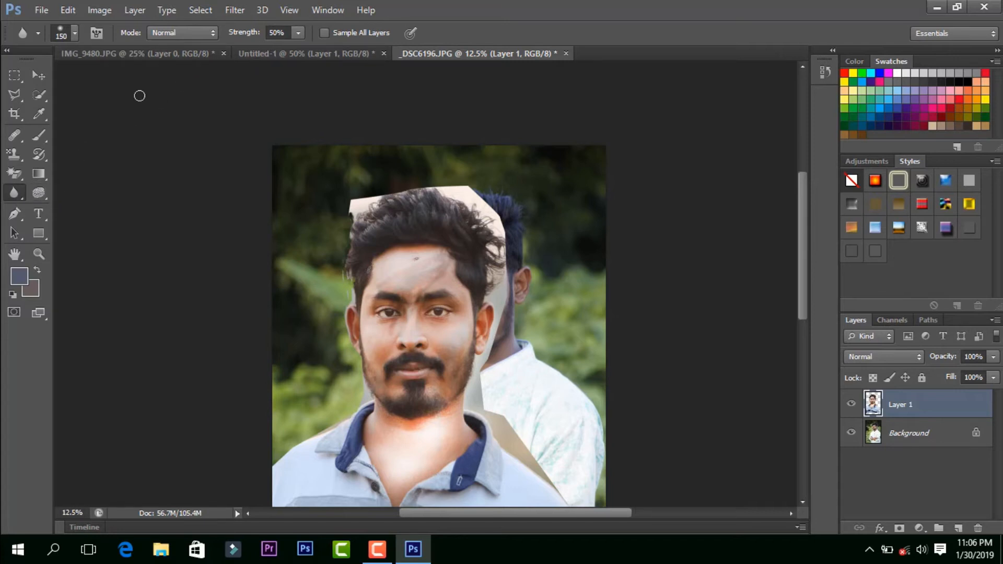
{"action": "left_click", "coordinate": [235, 10]}
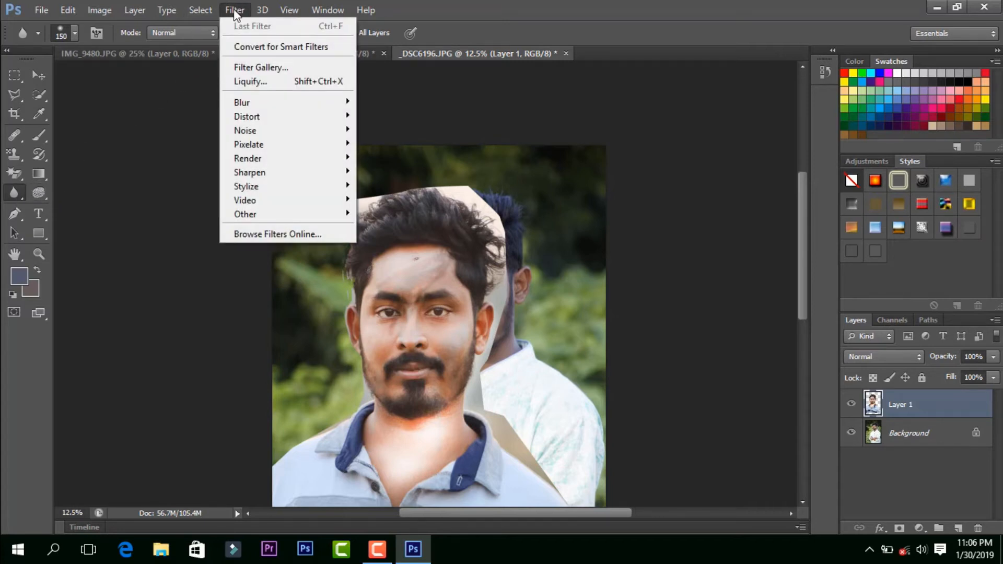
{"action": "mouse_move", "coordinate": [252, 98]}
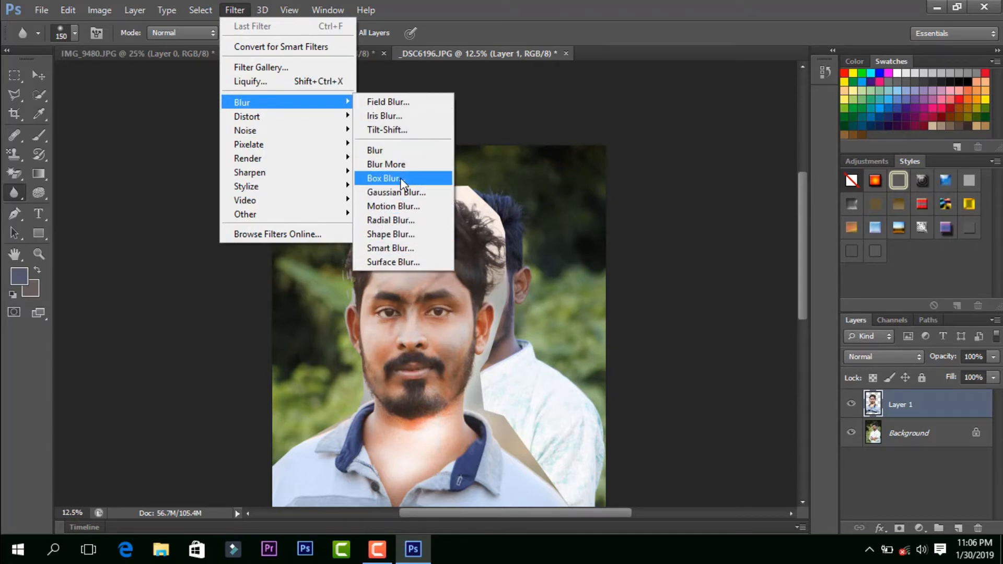
{"action": "left_click", "coordinate": [428, 2]}
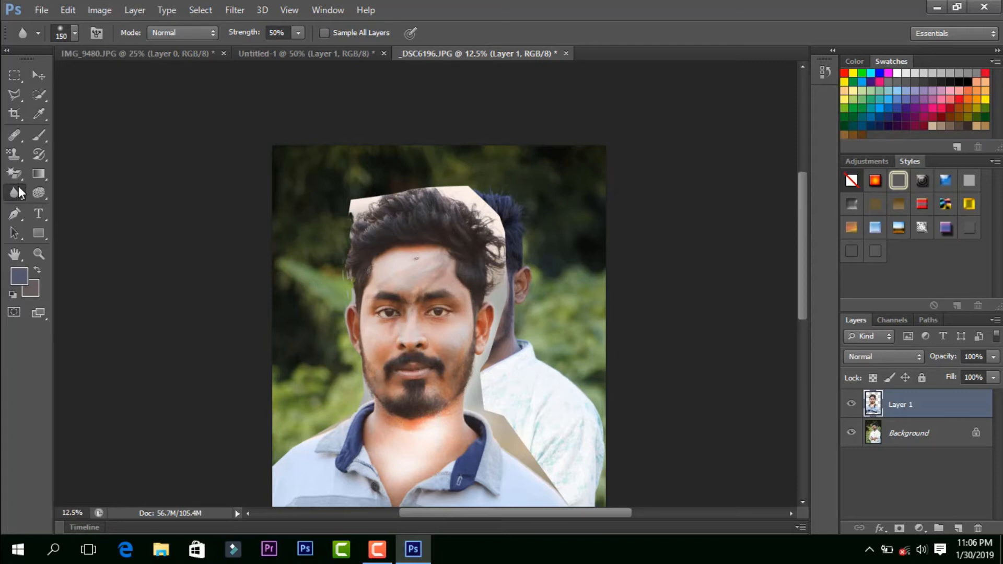
Step: Review the history brush, eraser, gradient, blur and dodge tool groups, ending with the Dodge Tool active
{"action": "left_click", "coordinate": [39, 155]}
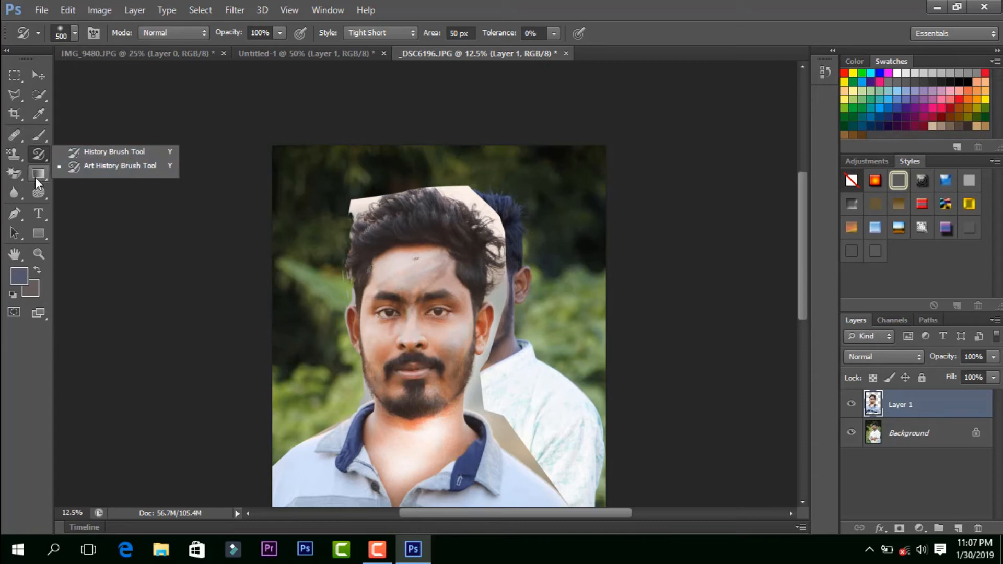
{"action": "left_click", "coordinate": [18, 174]}
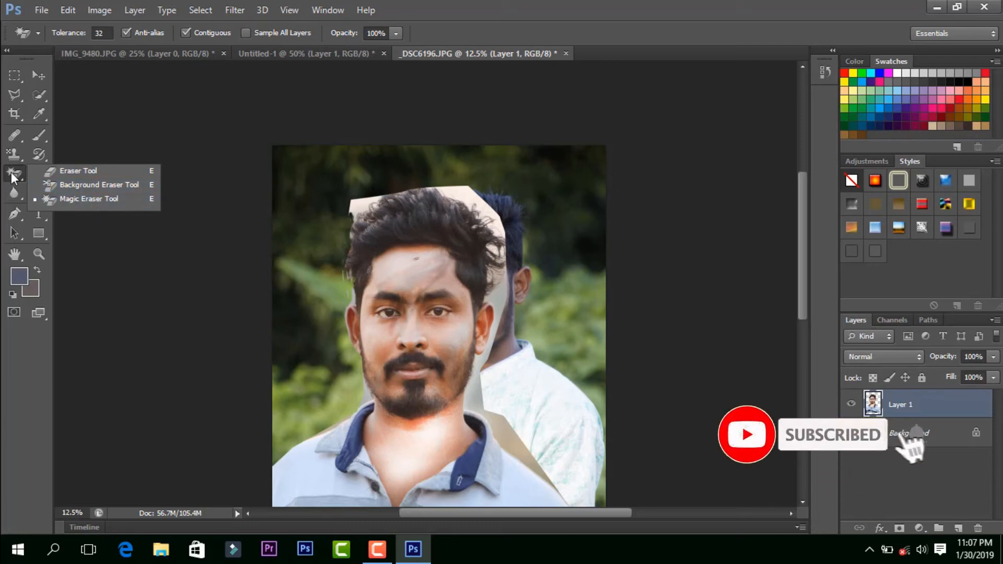
{"action": "left_click", "coordinate": [43, 174]}
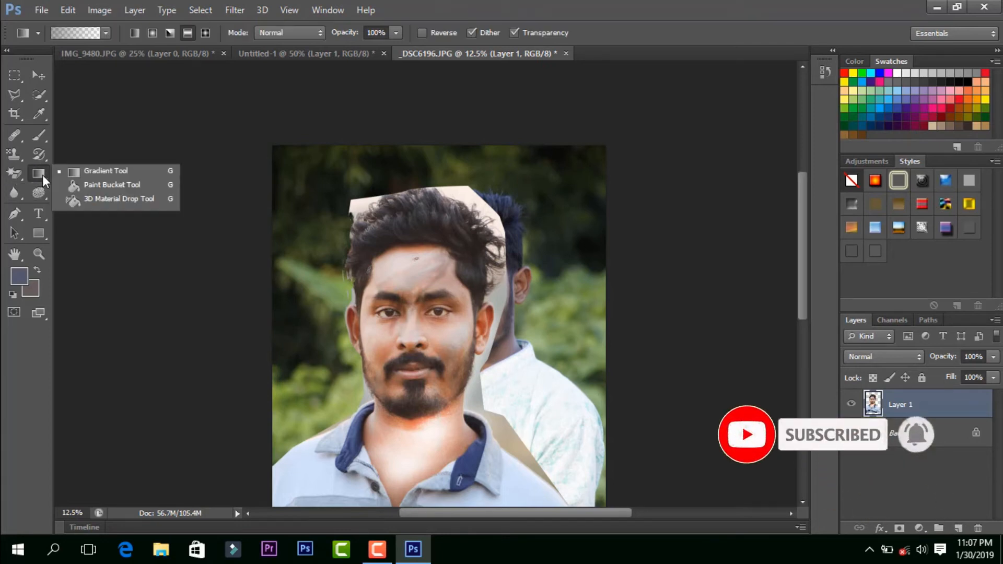
{"action": "left_click", "coordinate": [23, 192]}
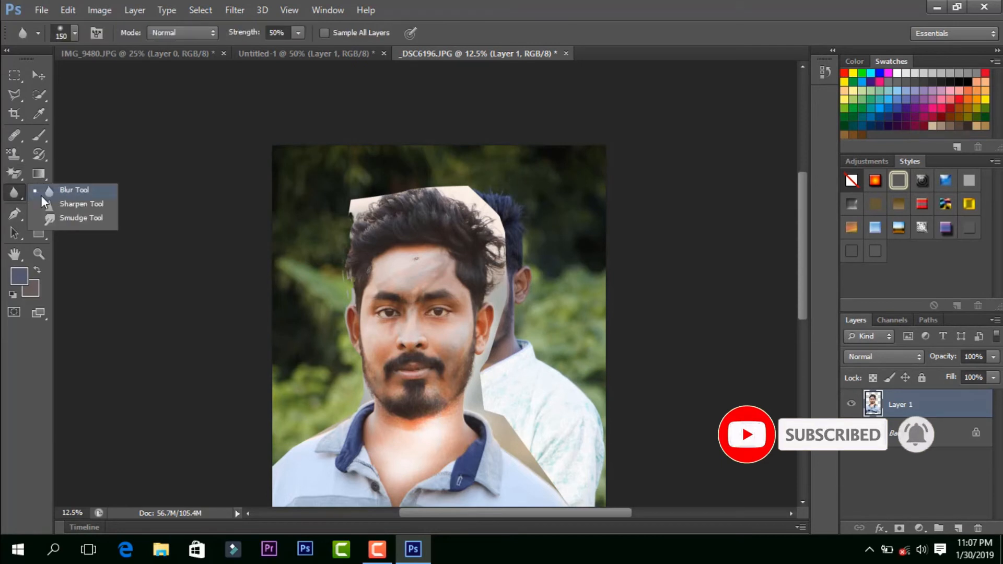
{"action": "left_click", "coordinate": [15, 190]}
{"action": "left_click", "coordinate": [37, 195]}
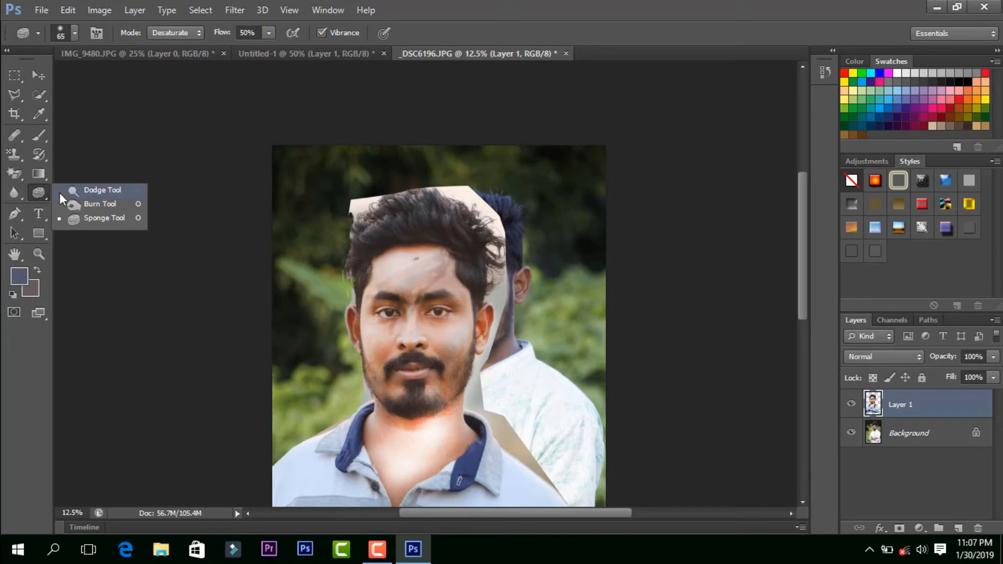
{"action": "left_click", "coordinate": [62, 192]}
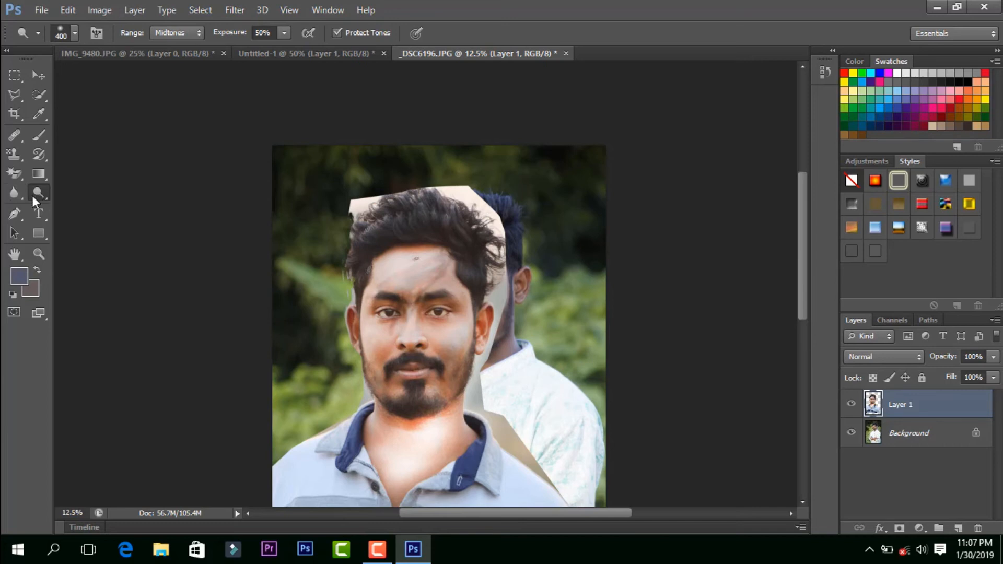
{"action": "right_click", "coordinate": [39, 196]}
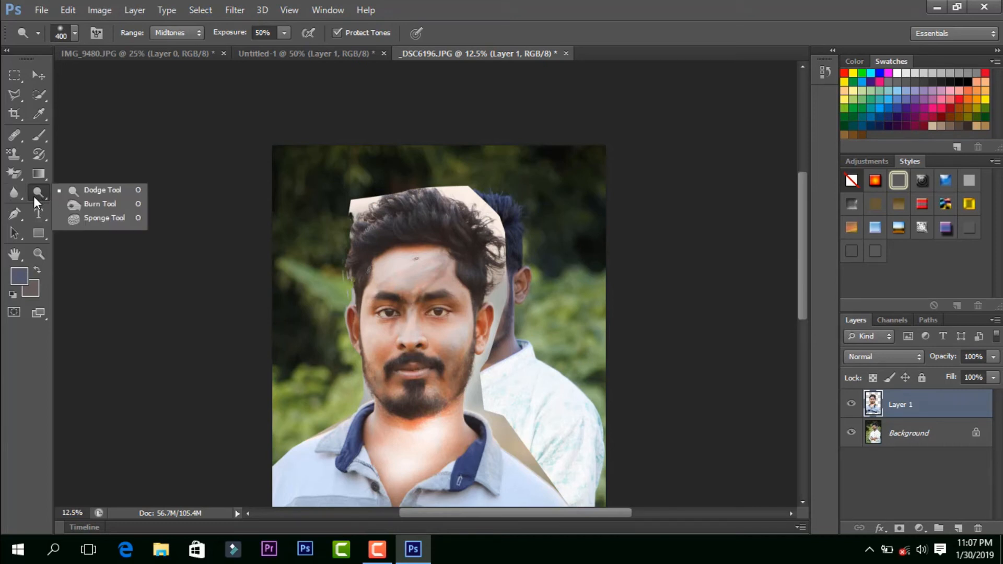
{"action": "left_click", "coordinate": [34, 197]}
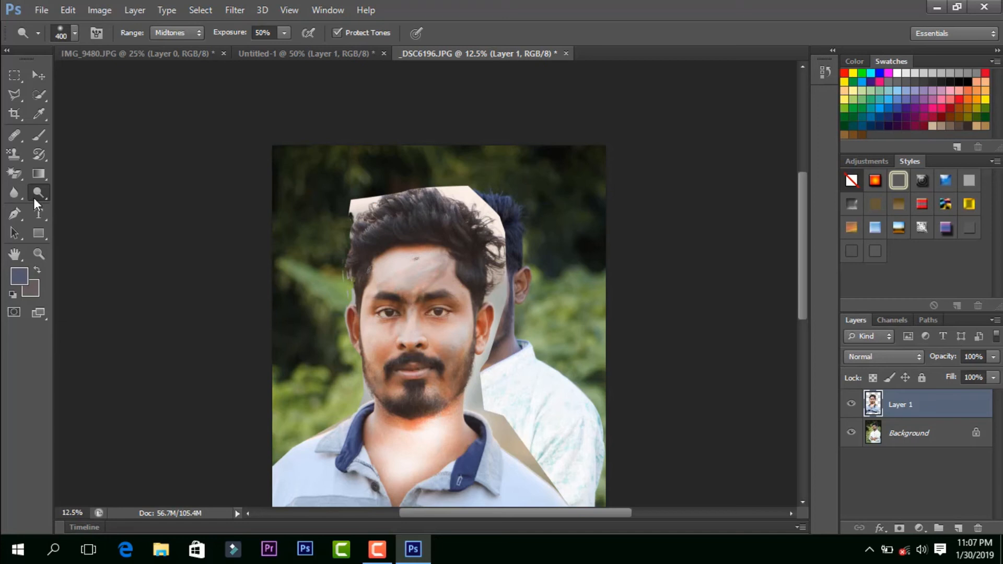